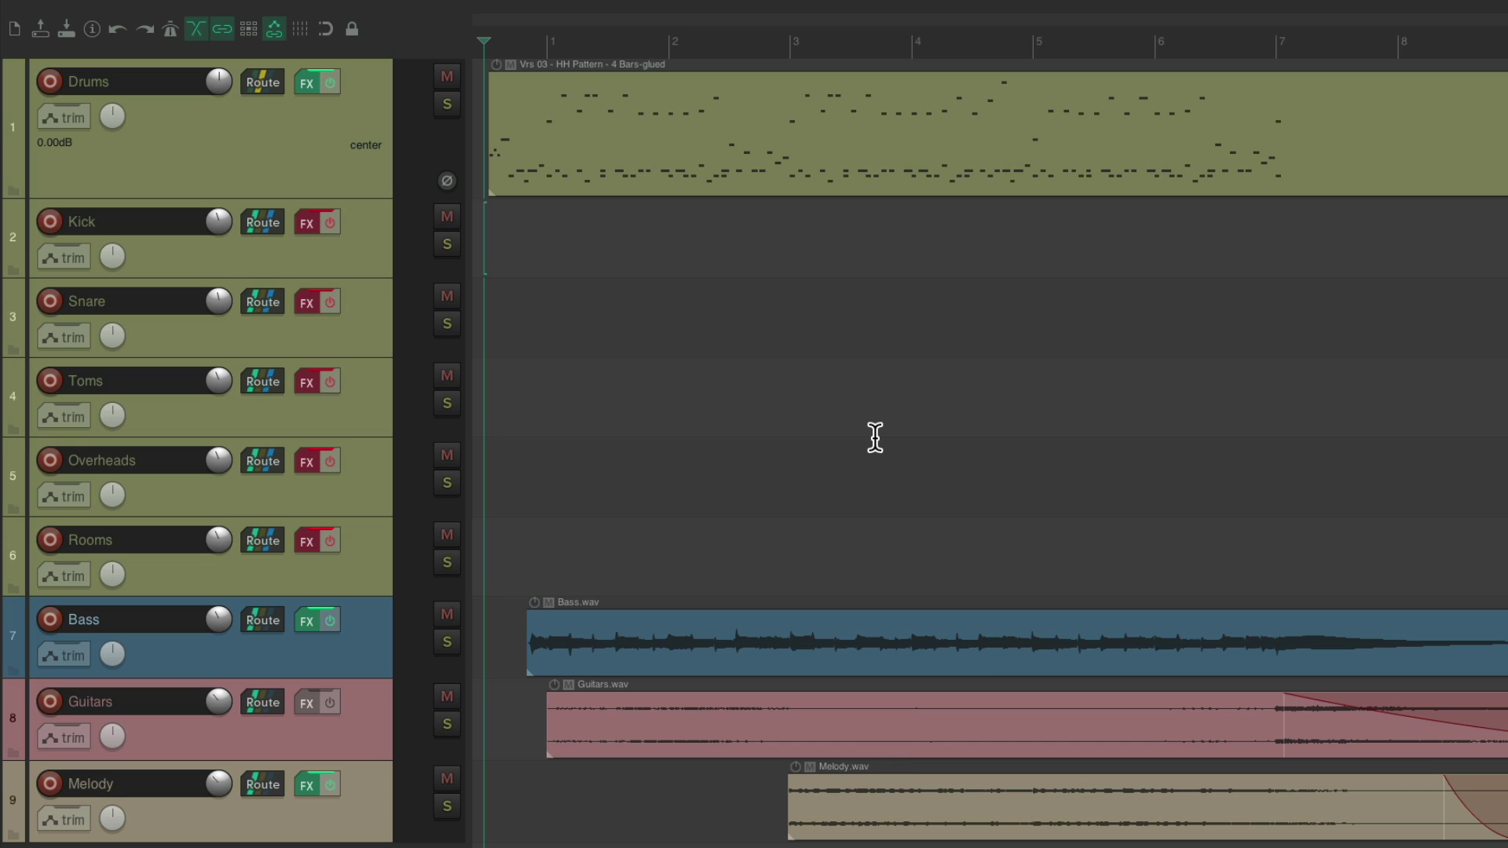
Step: Play the song and check the drum tracks' faders and effects in the mixer
{"action": "key", "text": "space"}
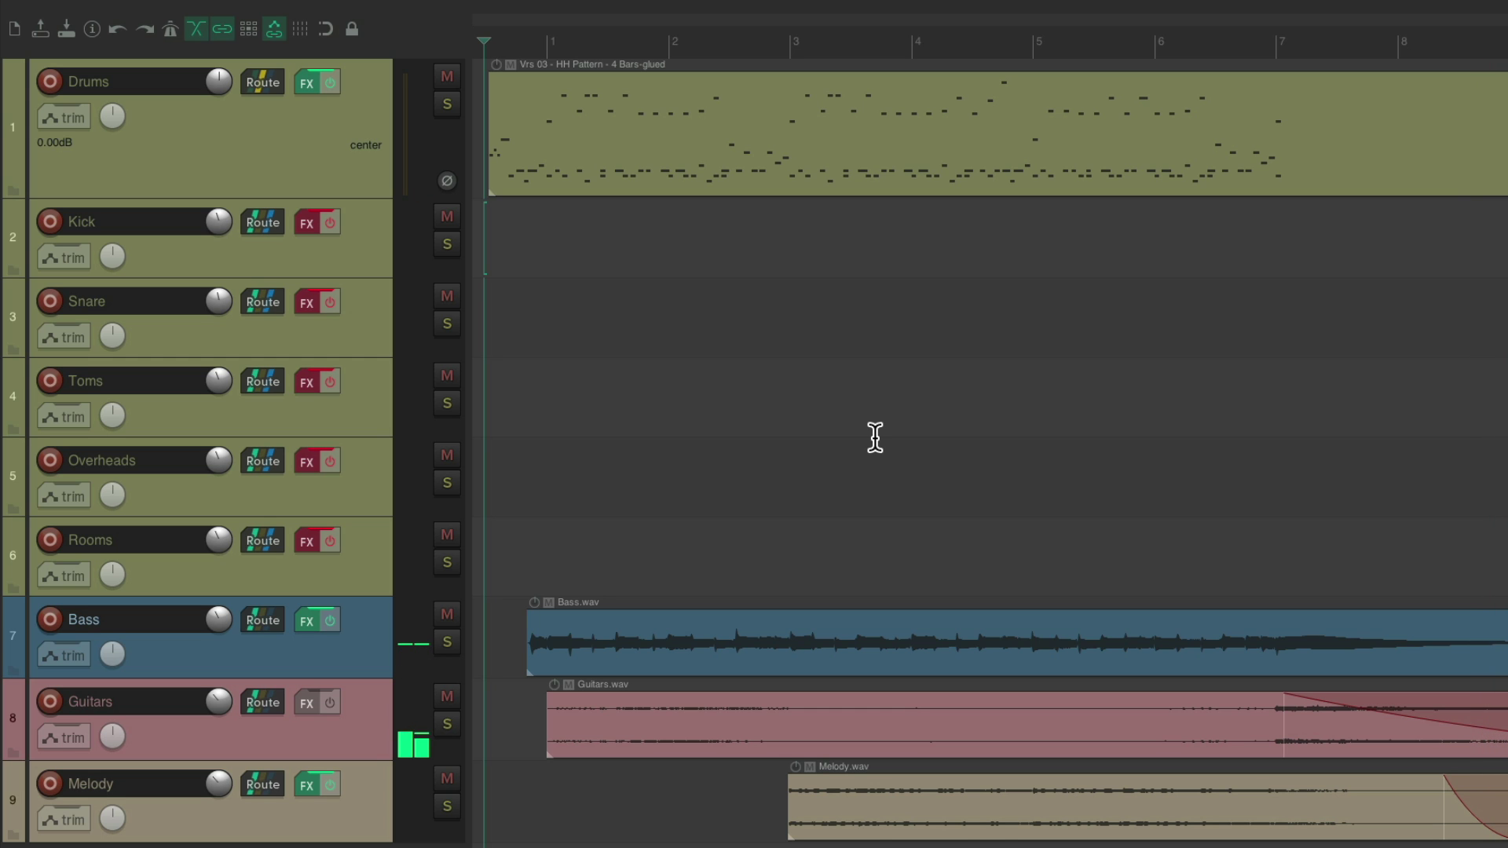
{"action": "key", "text": "super+m"}
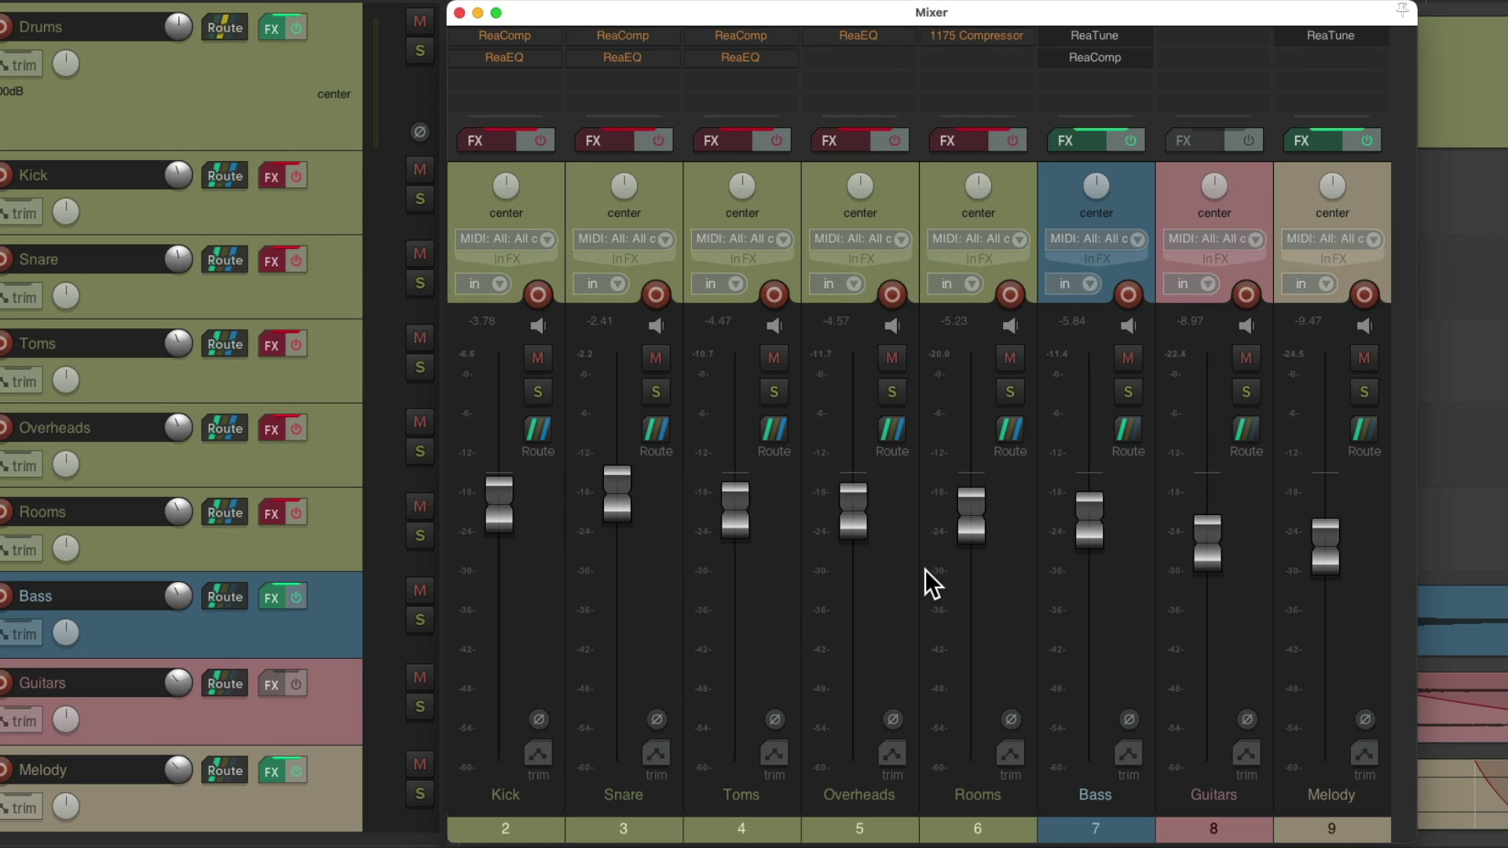
{"action": "key", "text": "super+m"}
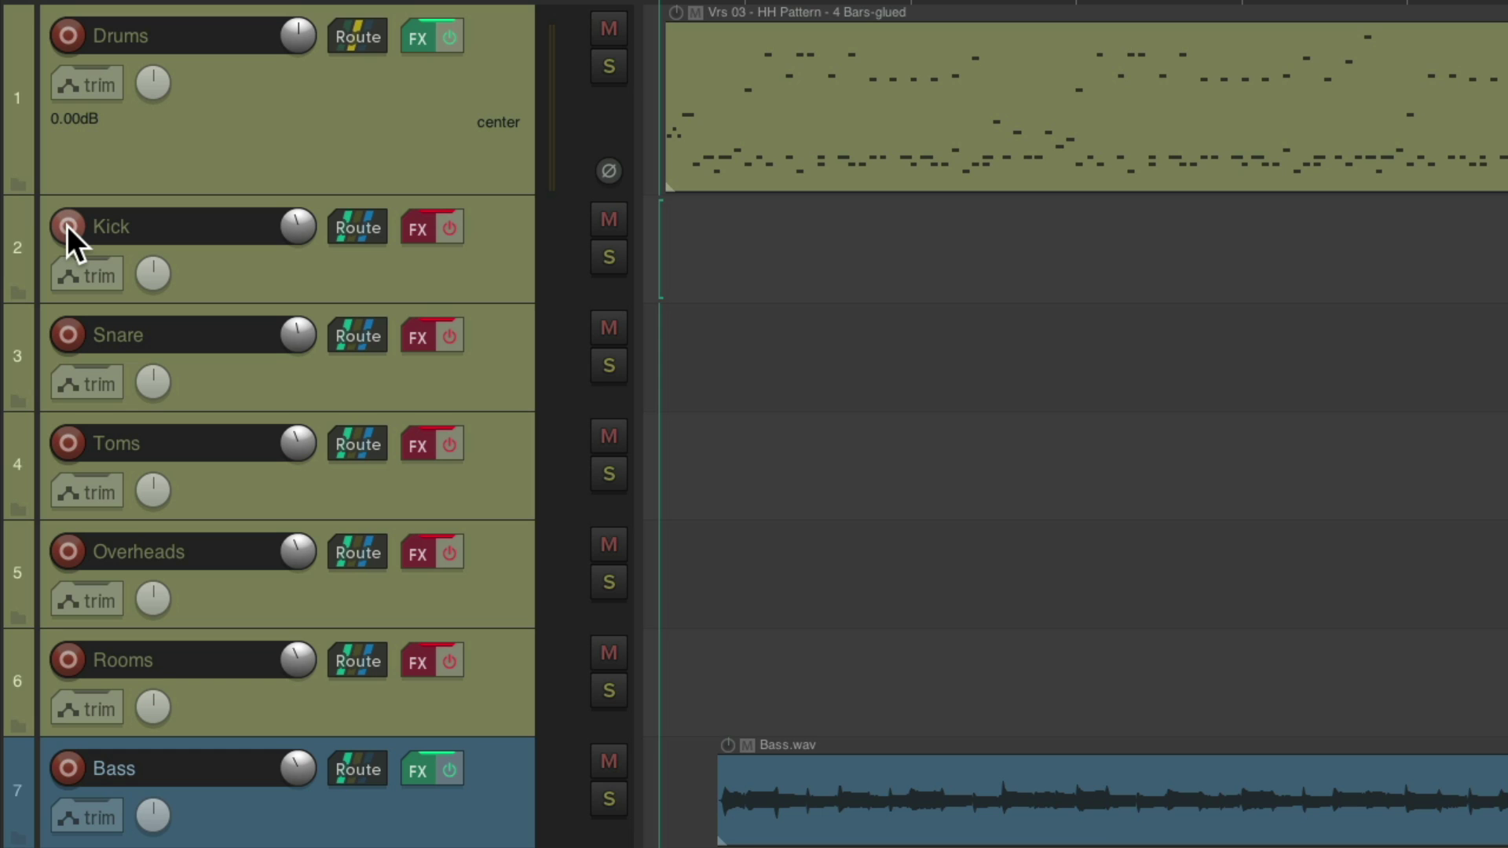
Step: Record-arm the Kick, Snare, Toms, Overheads and Rooms tracks and set their inputs to None
{"action": "left_click_drag", "start_coordinate": [67, 227], "coordinate": [64, 659]}
{"action": "left_click", "coordinate": [516, 262]}
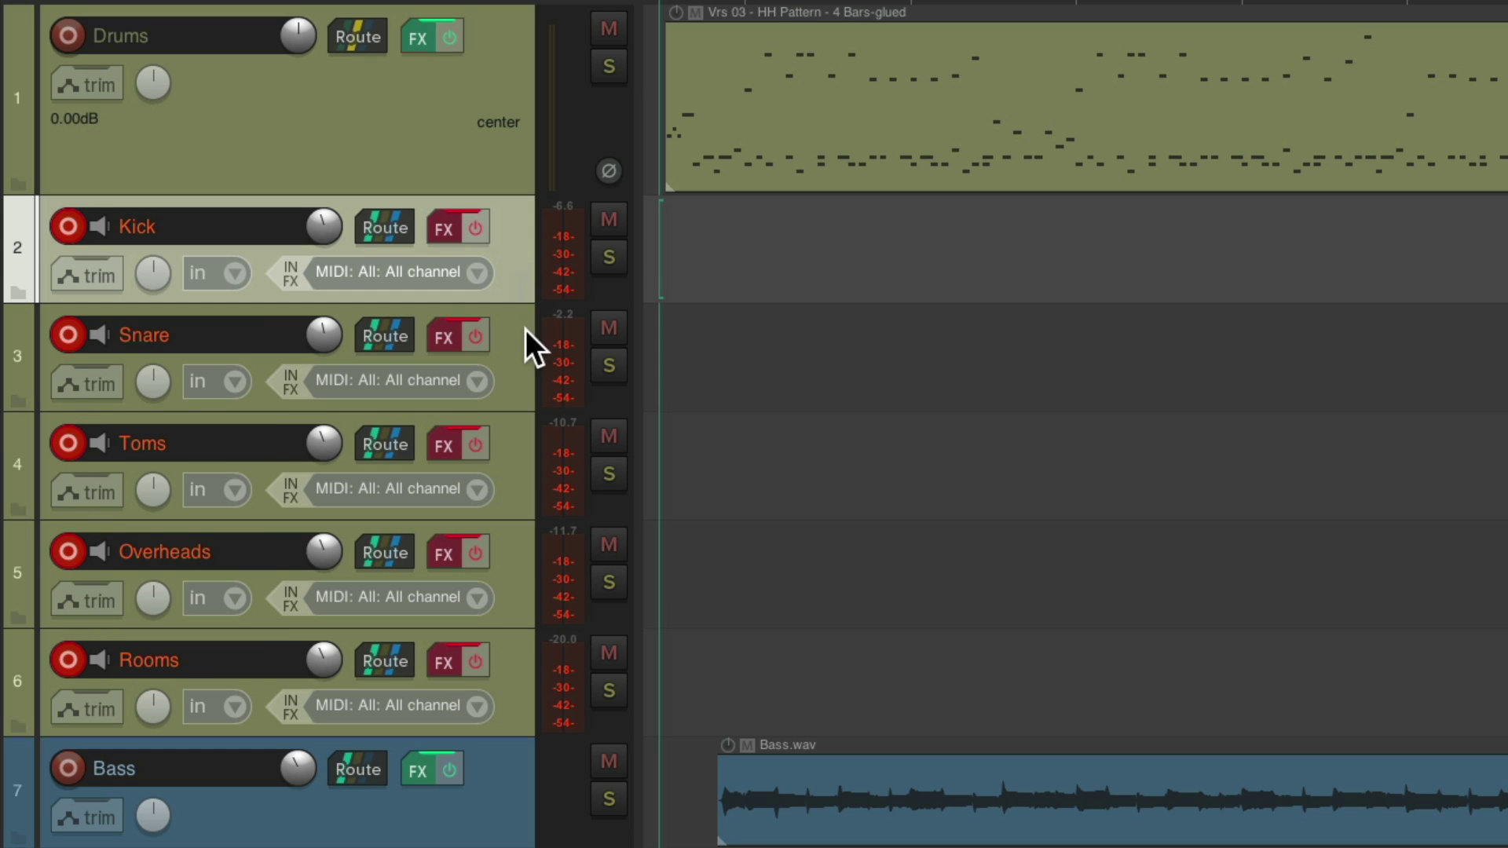
{"action": "left_click", "coordinate": [511, 647], "text": "shift"}
{"action": "left_click", "coordinate": [476, 273]}
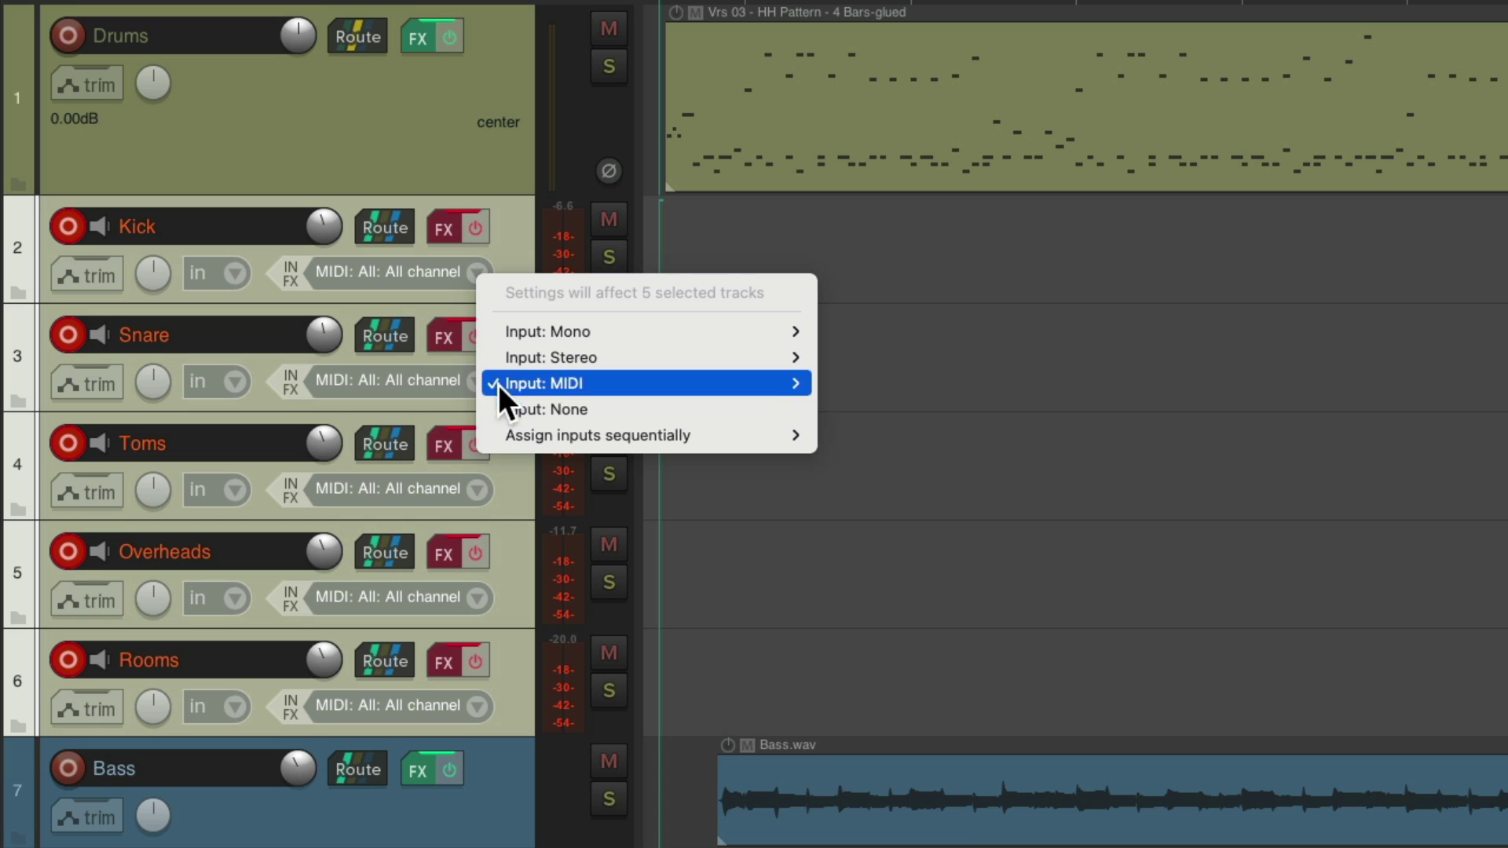
{"action": "left_click", "coordinate": [498, 415]}
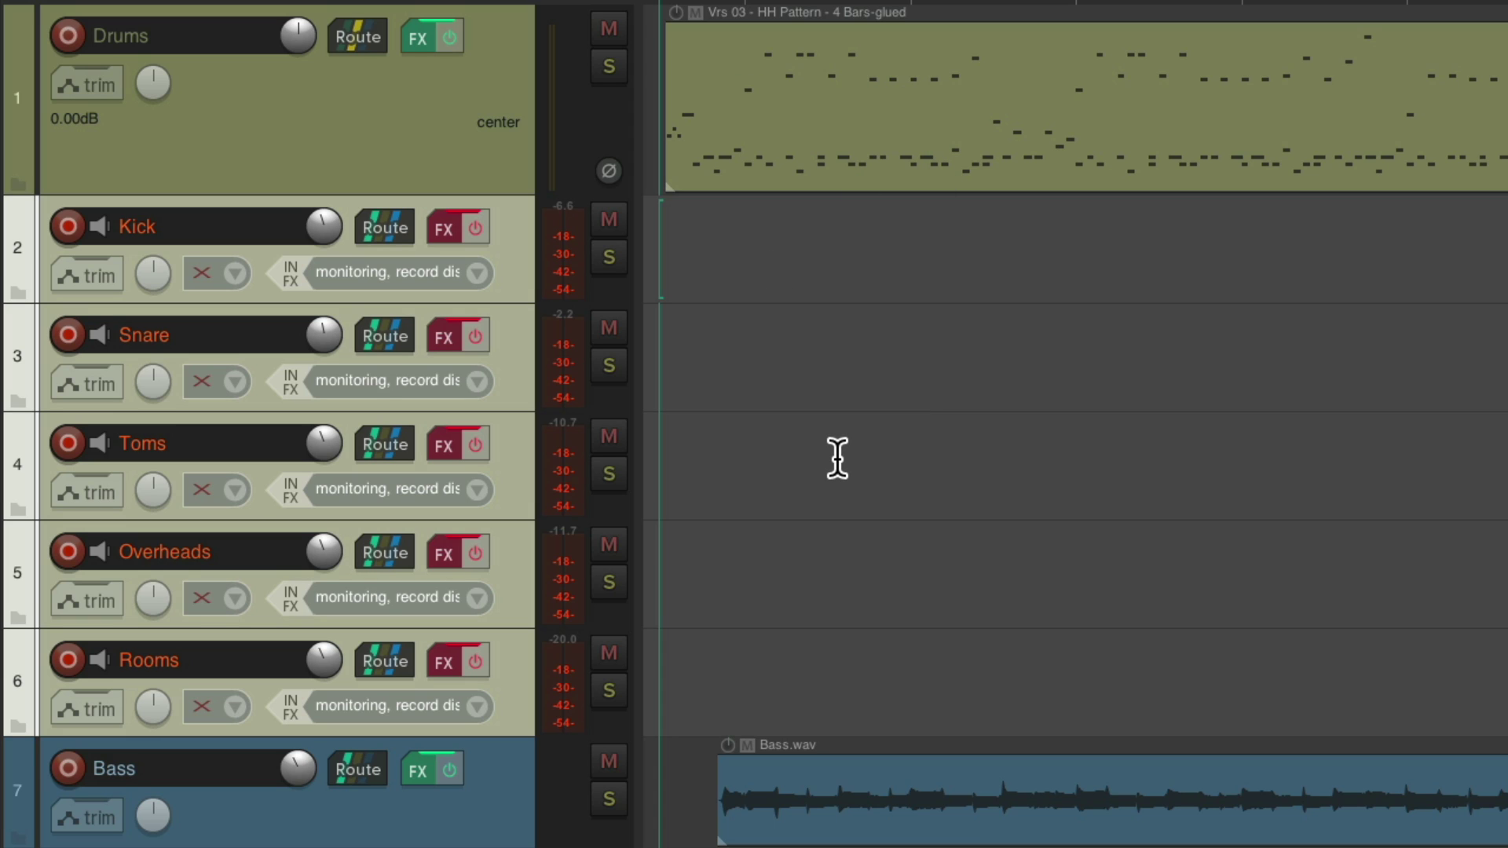
Step: Set the Kick and Snare tracks to record output in mono, latency compensated
{"action": "left_click", "coordinate": [233, 277]}
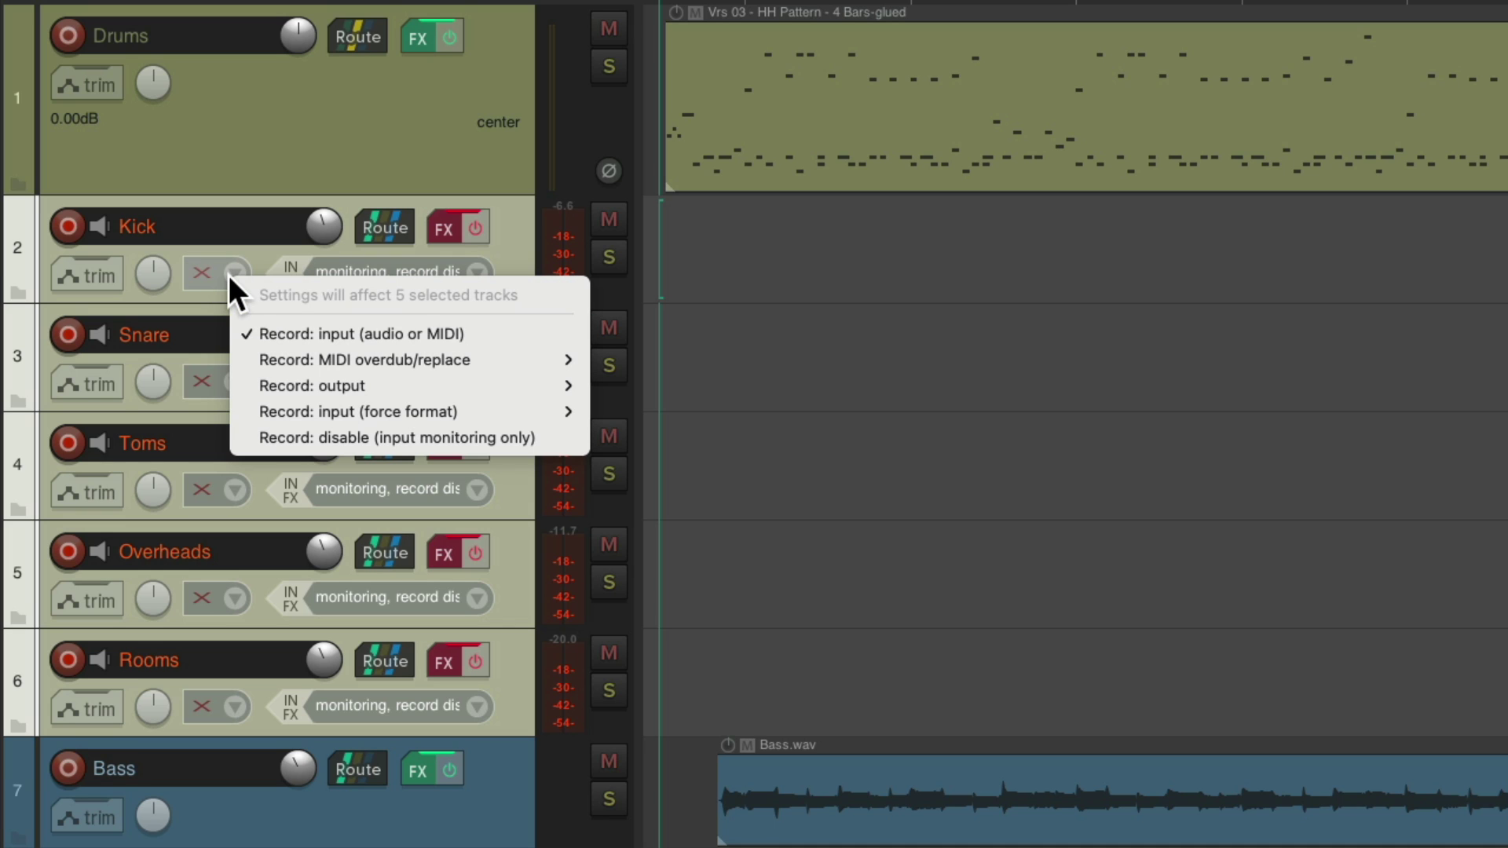
{"action": "mouse_move", "coordinate": [242, 390]}
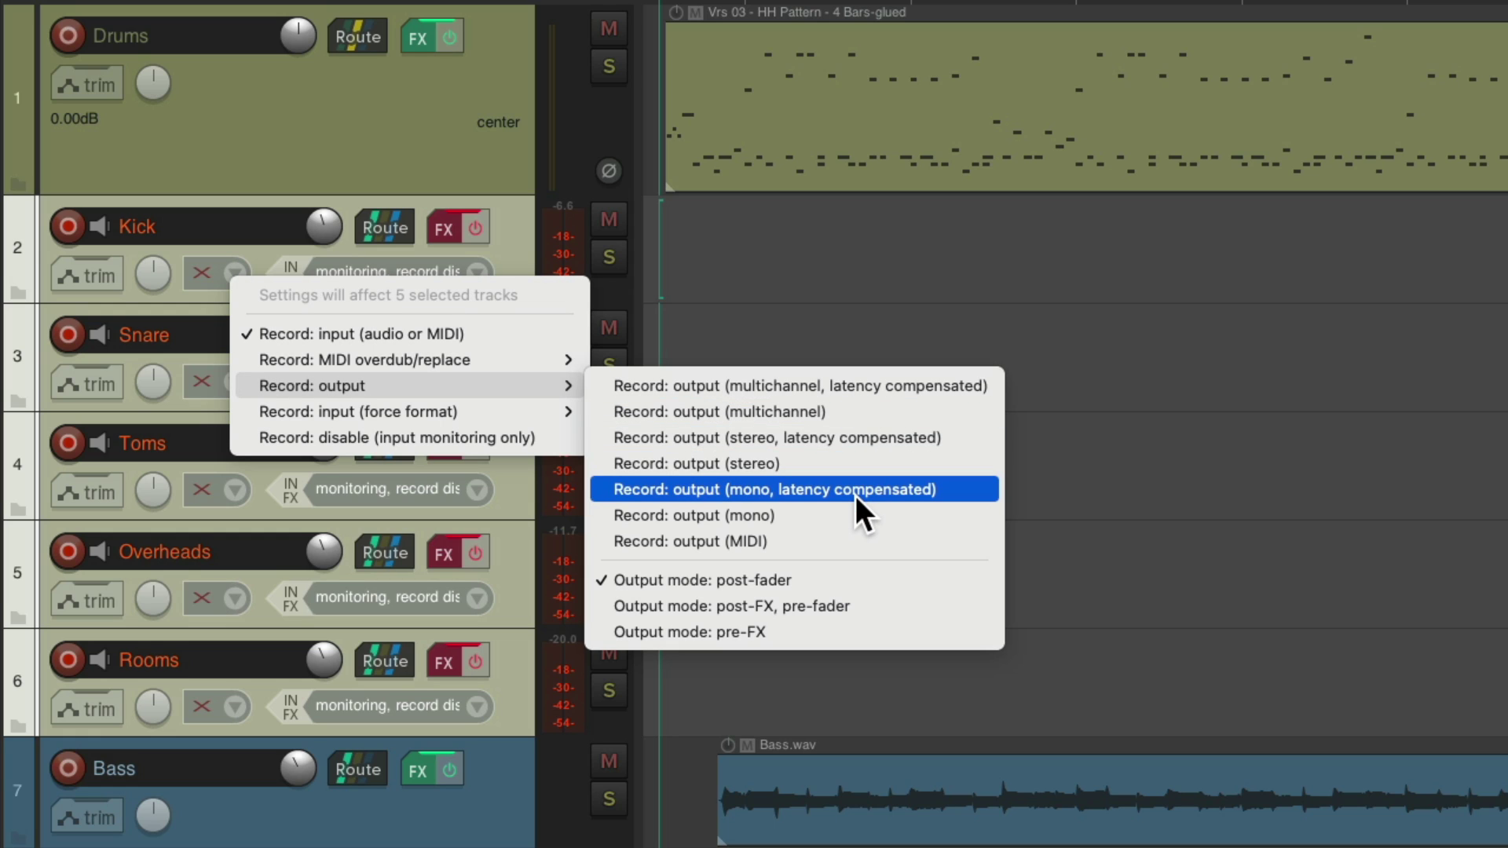
{"action": "left_click", "coordinate": [512, 215]}
{"action": "left_click", "coordinate": [527, 256]}
{"action": "left_click", "coordinate": [511, 355], "text": "ctrl"}
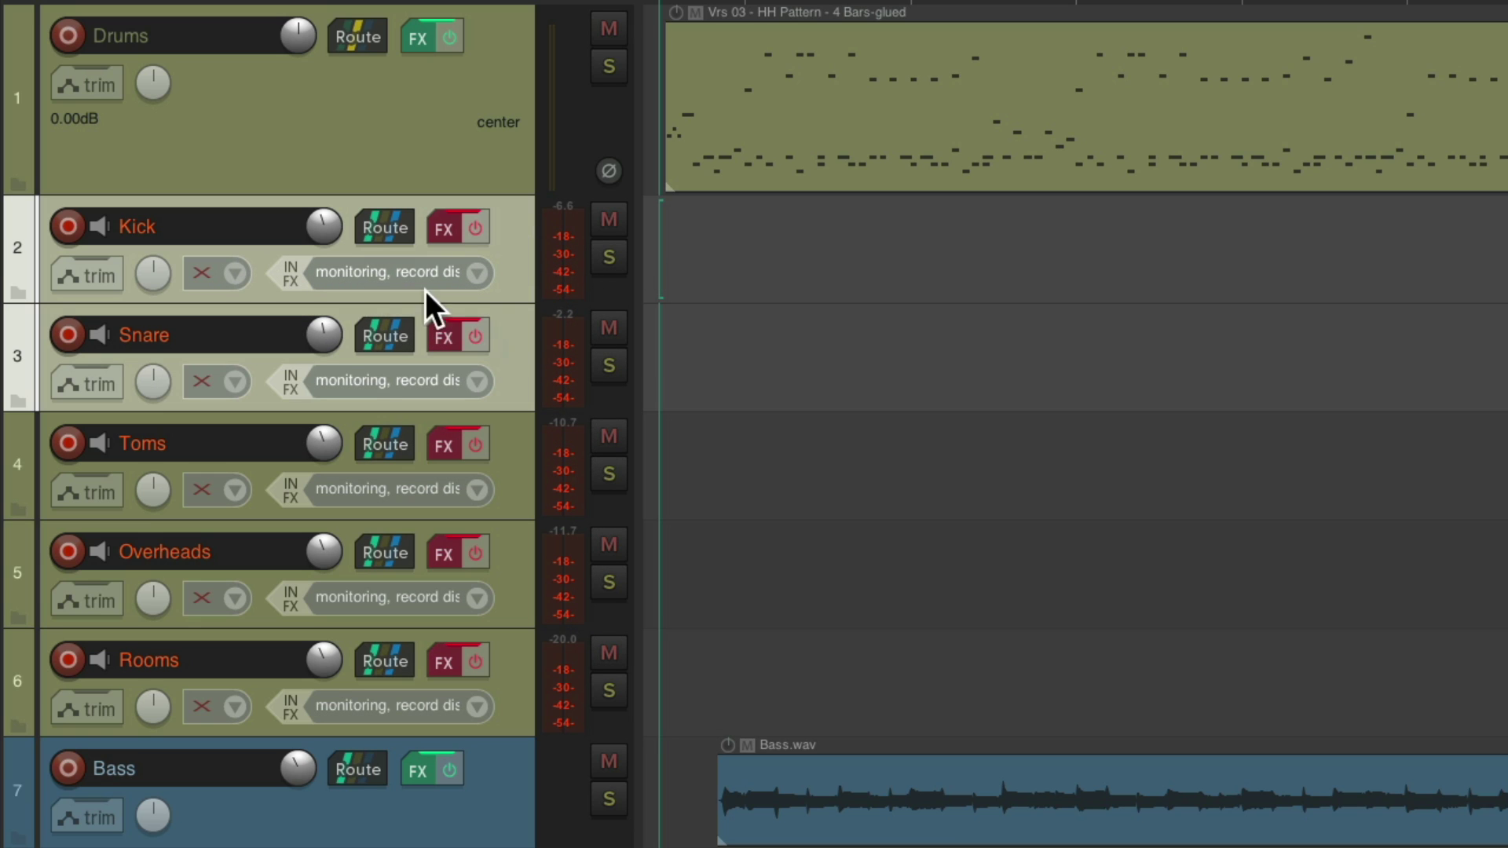
{"action": "left_click", "coordinate": [241, 270]}
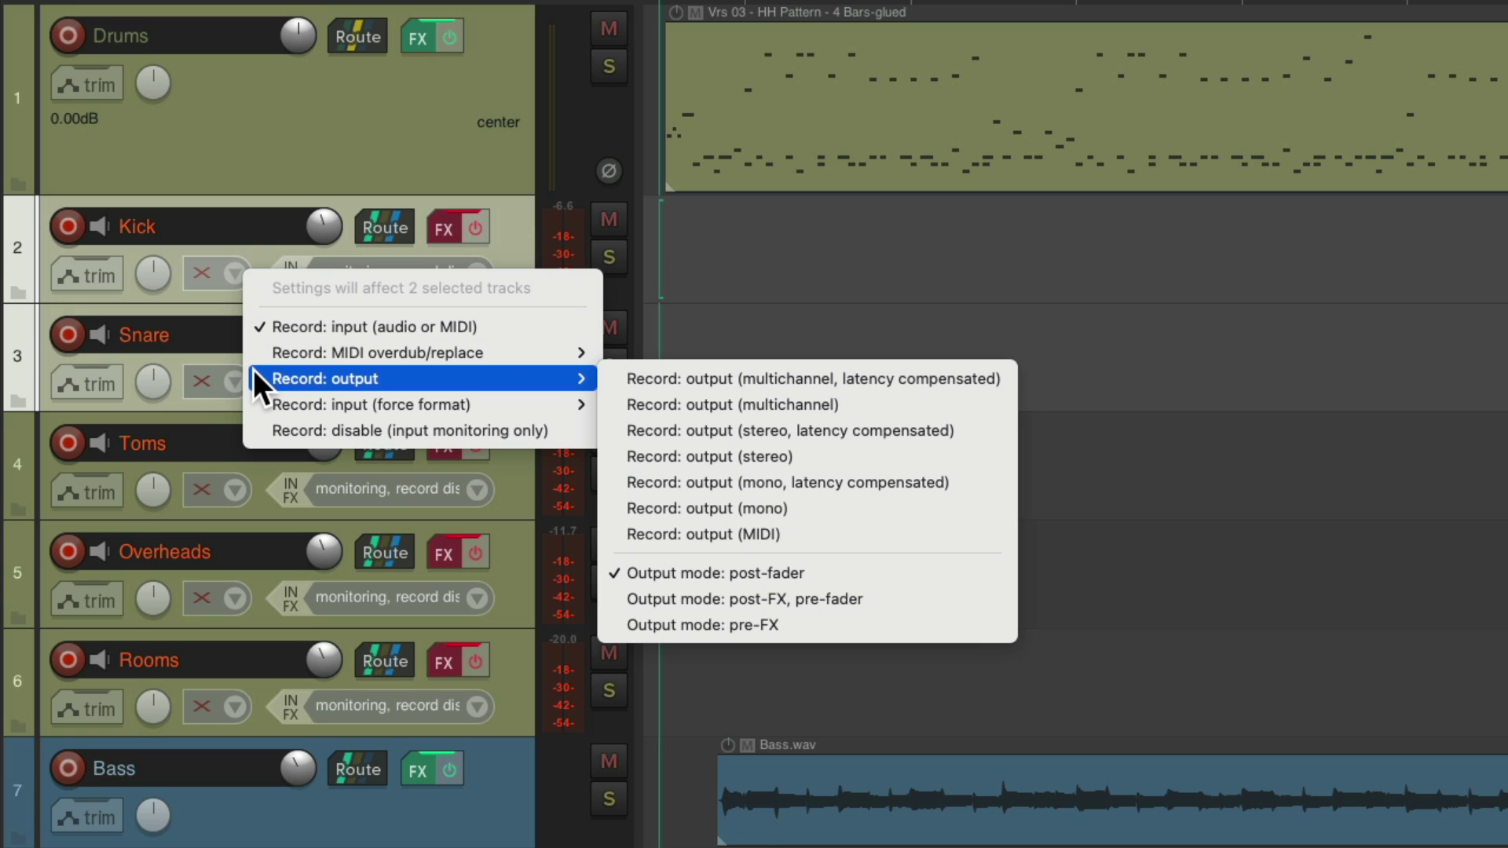
{"action": "left_click", "coordinate": [962, 486]}
Step: Set the Toms, Overheads and Rooms tracks to record their output in stereo
{"action": "scroll", "coordinate": [541, 448], "scroll_direction": "down", "scroll_amount": 2}
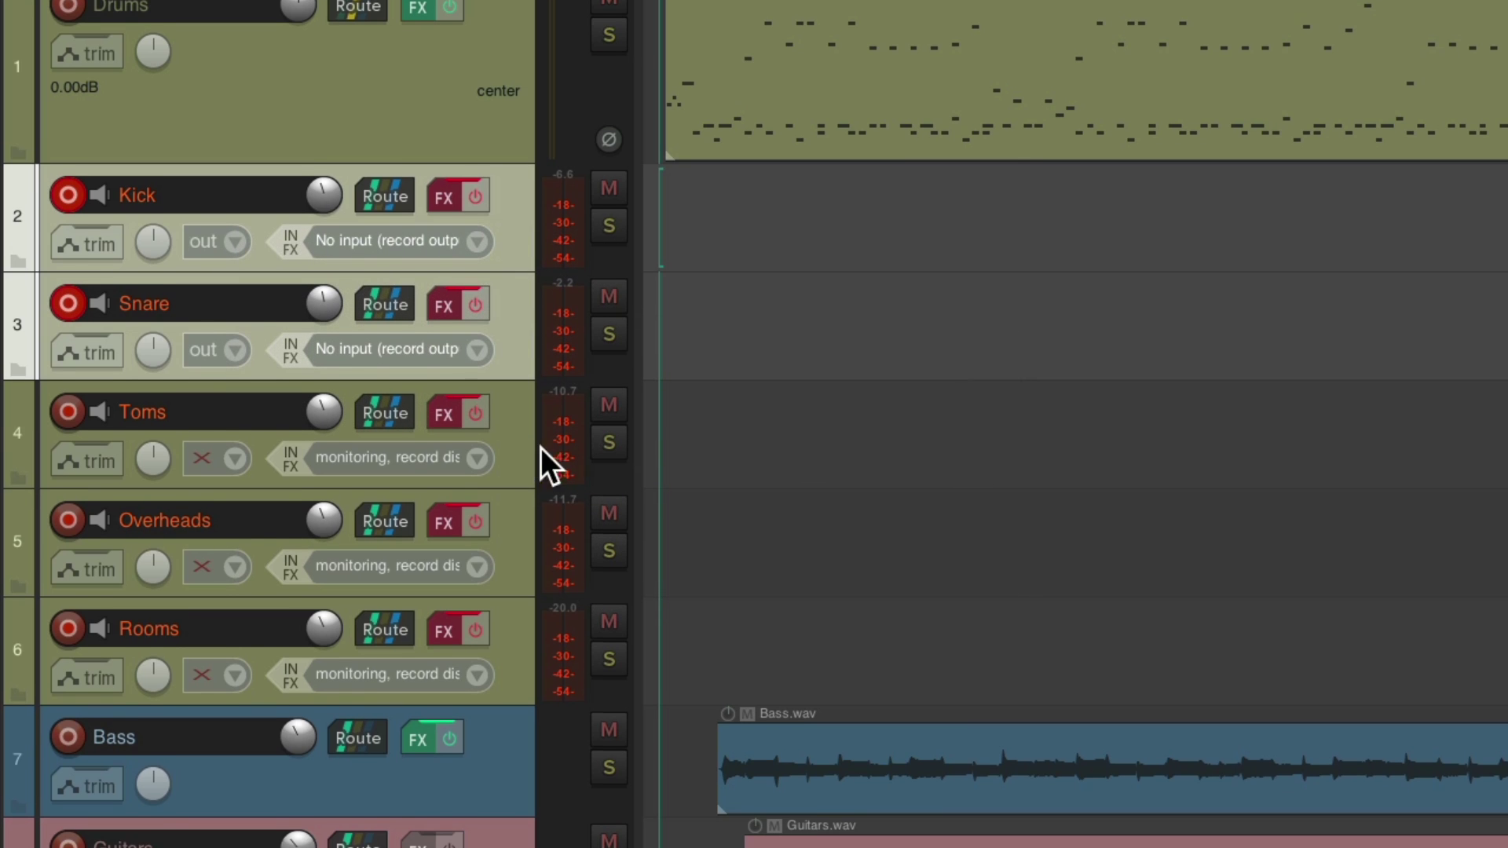
{"action": "left_click", "coordinate": [516, 614], "text": "shift"}
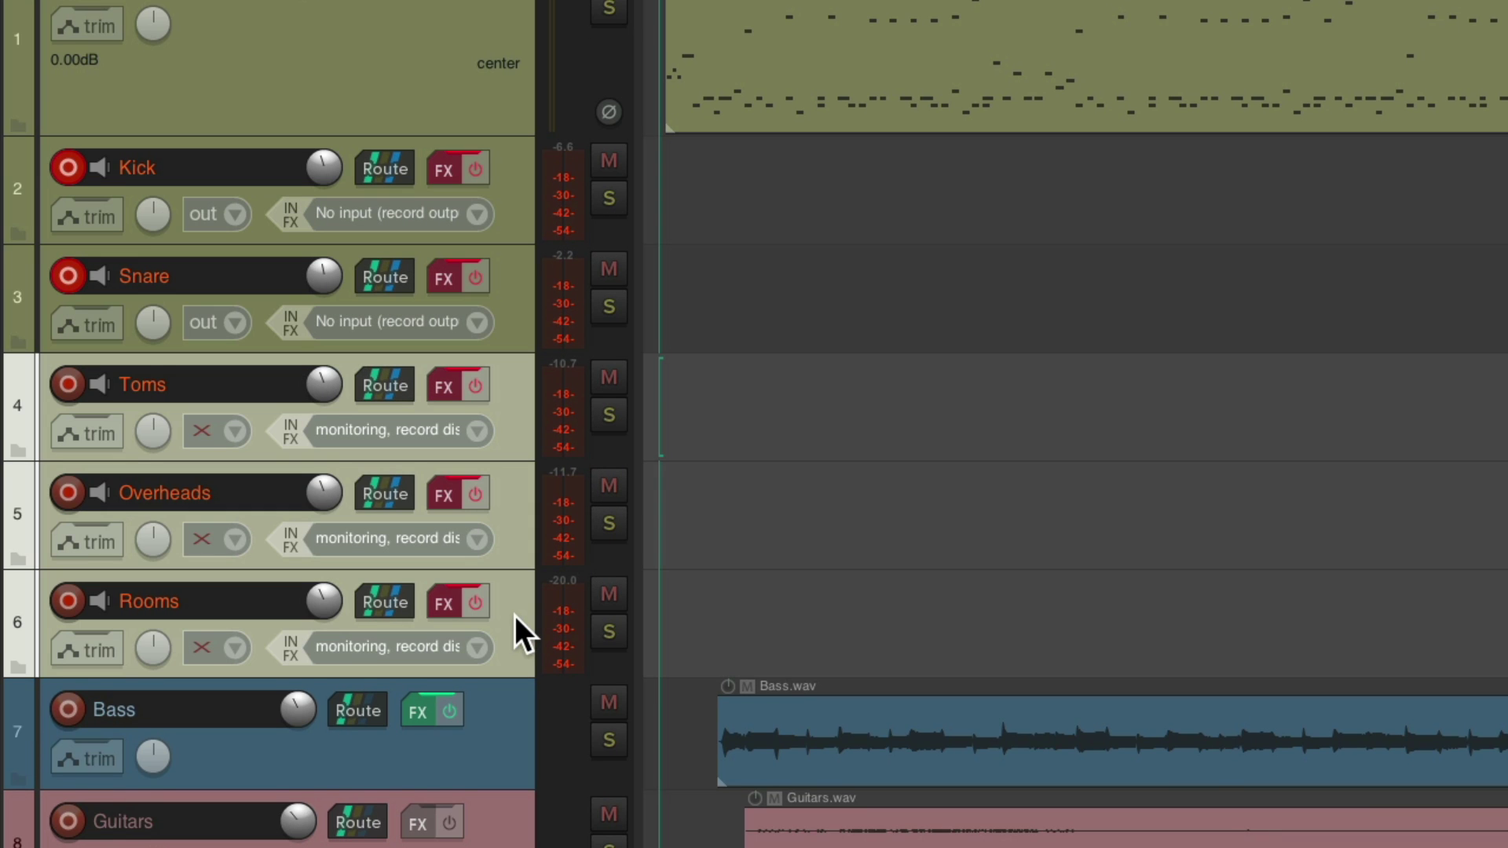
{"action": "left_click", "coordinate": [238, 432]}
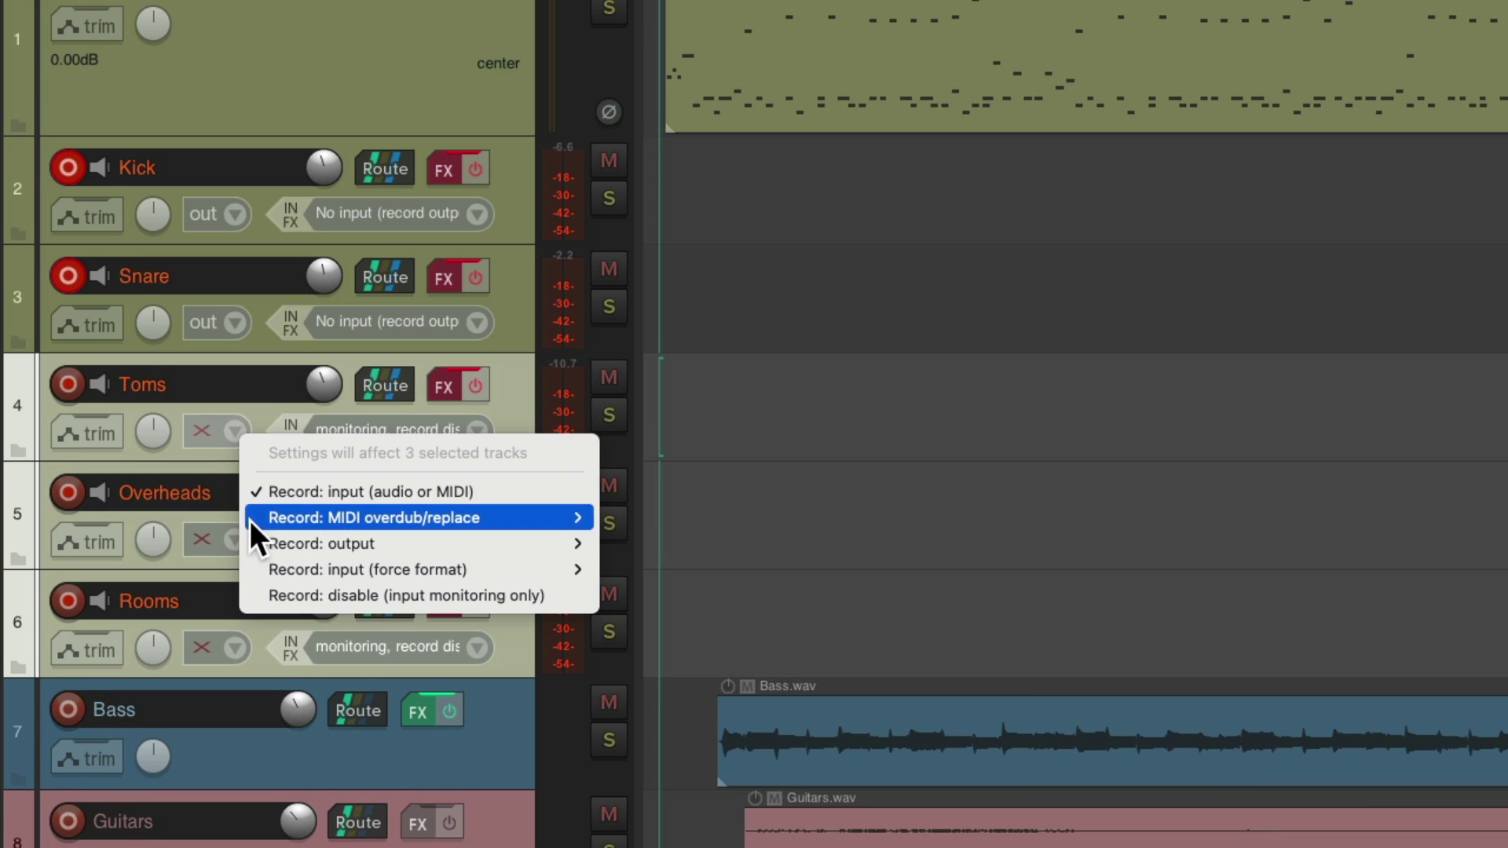
{"action": "mouse_move", "coordinate": [252, 539]}
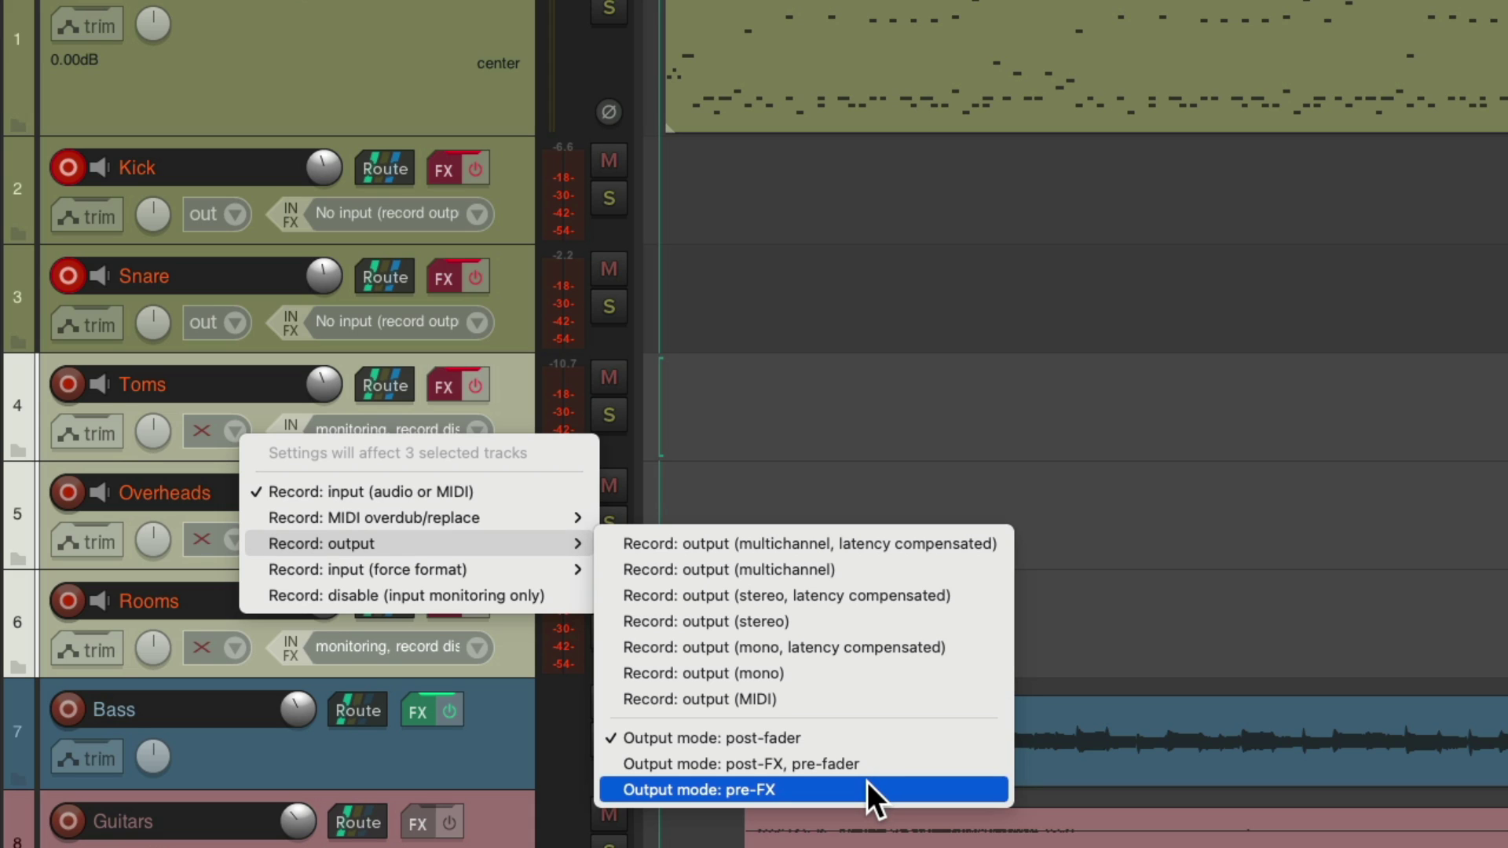
{"action": "left_click", "coordinate": [879, 743]}
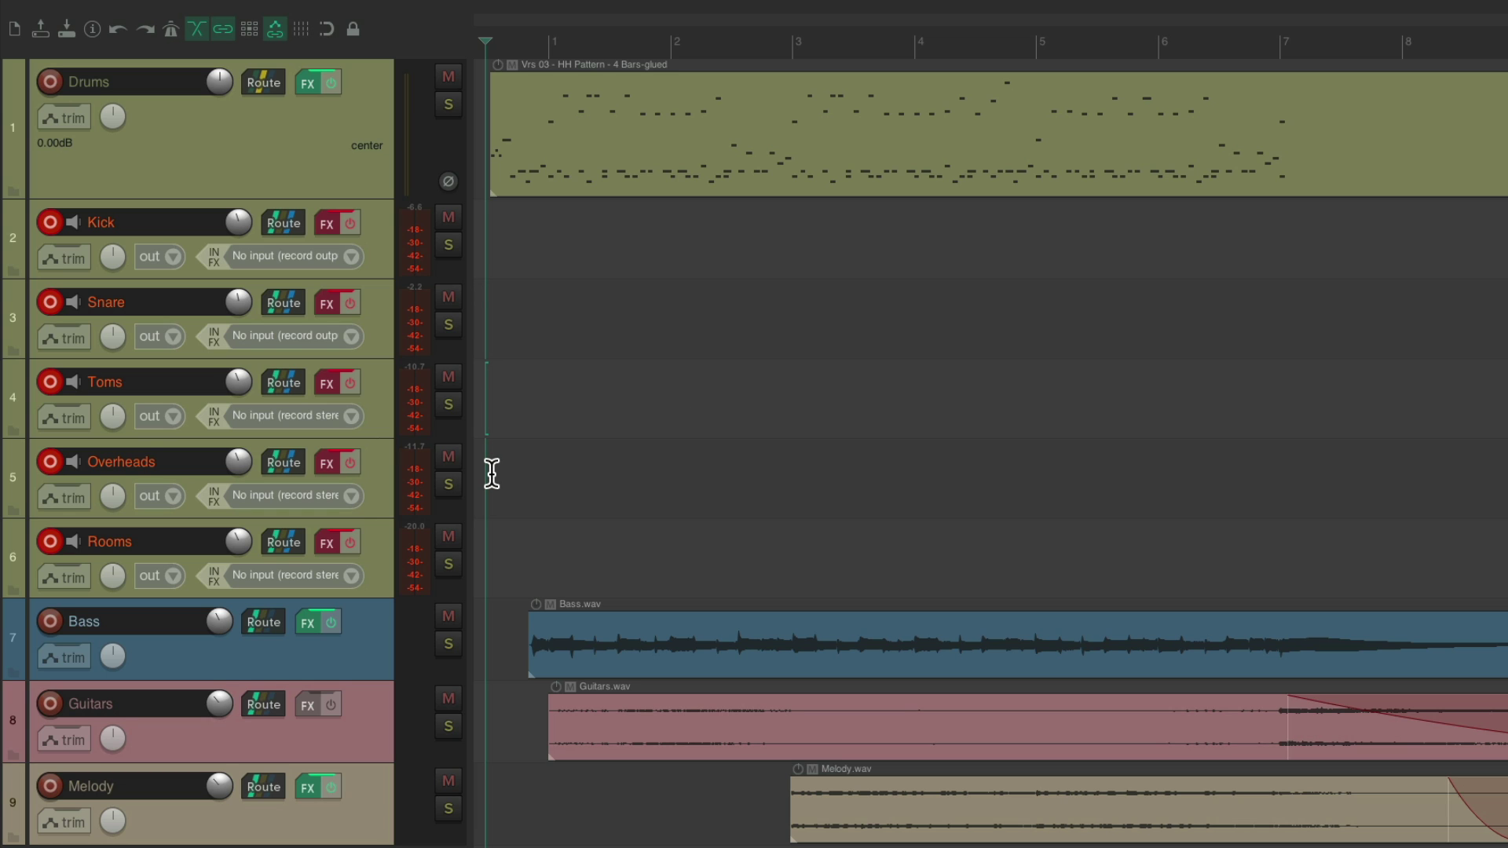
Step: Record the outputs of the five armed drum tracks as audio and disarm those tracks
{"action": "key", "text": "ctrl+r"}
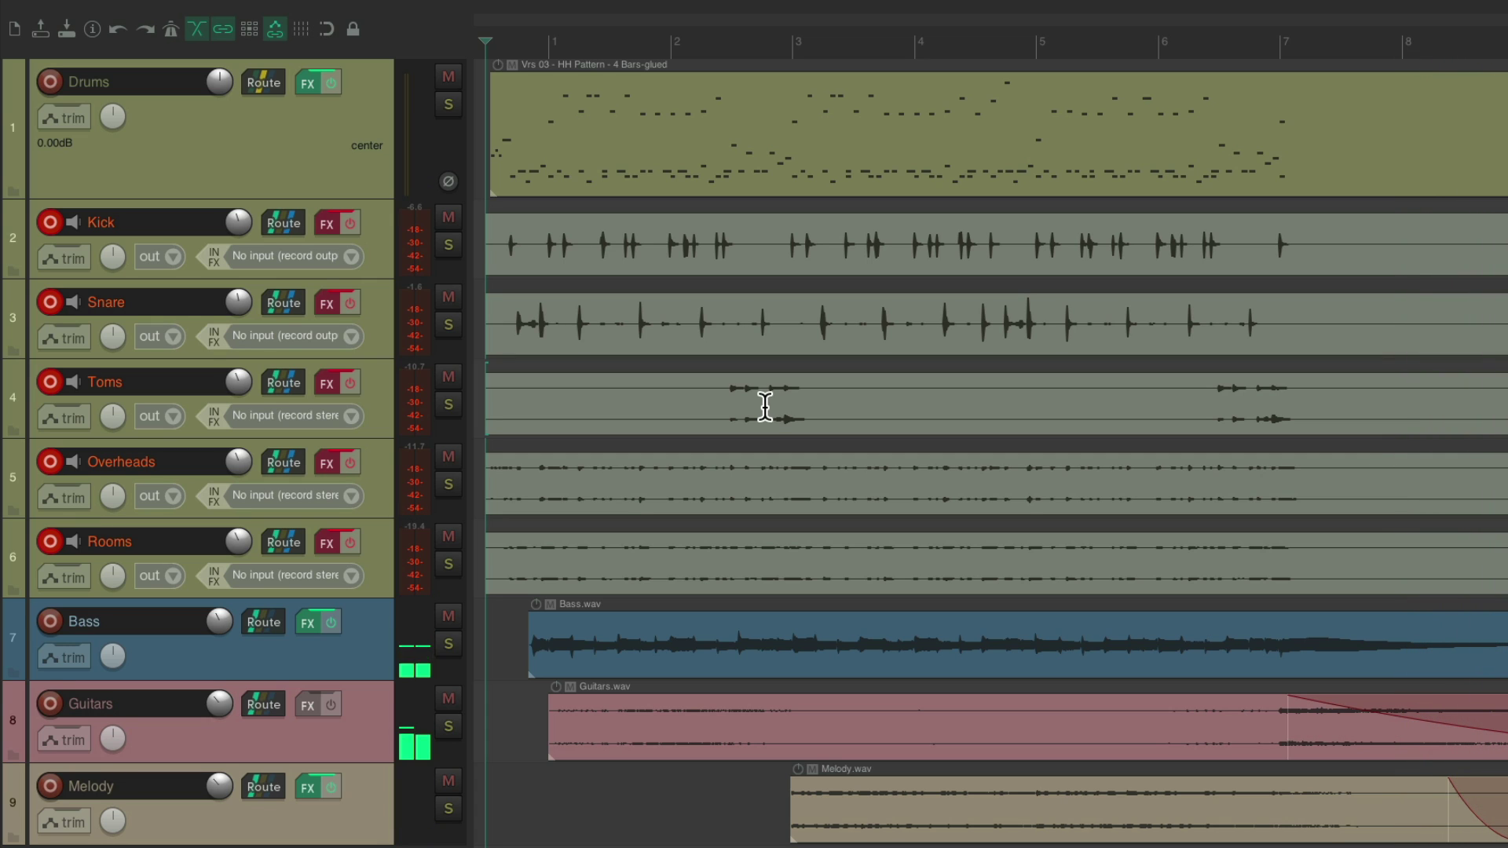
{"action": "key", "text": "space"}
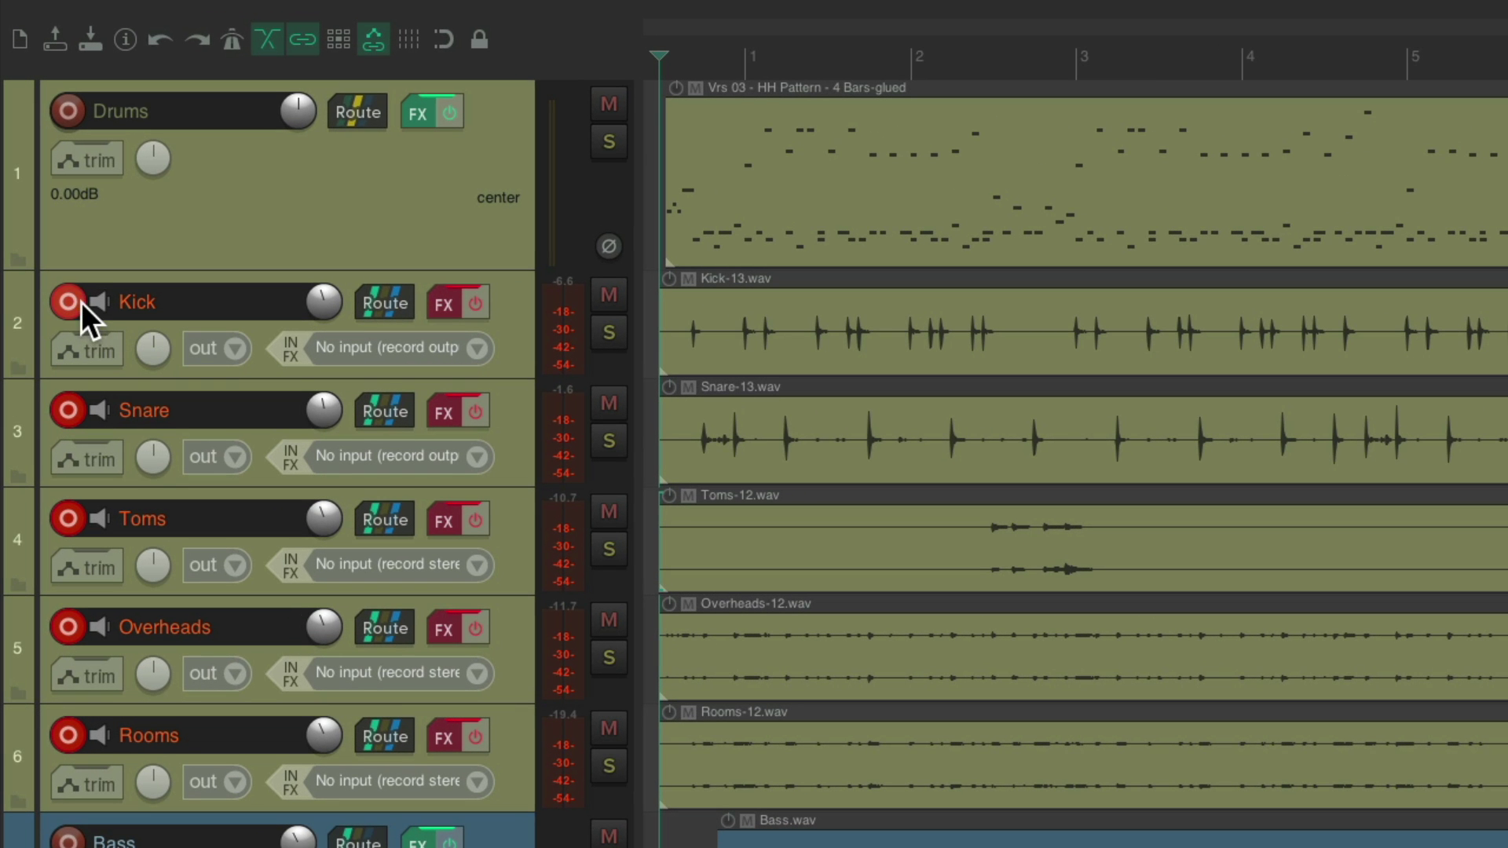
{"action": "left_click_drag", "start_coordinate": [78, 382], "coordinate": [80, 748]}
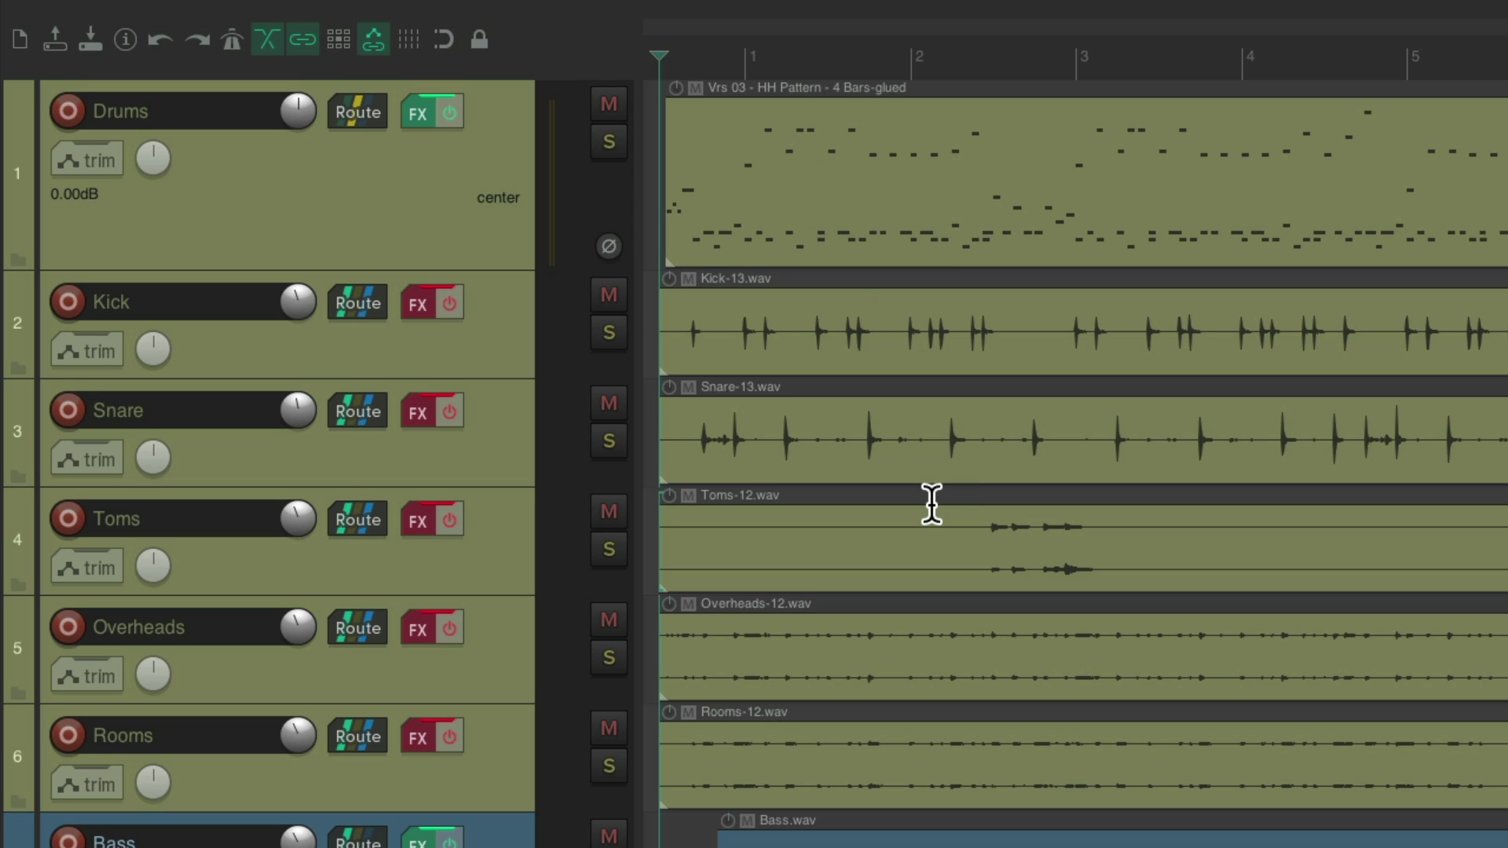
Step: Mute the Drums MIDI track and play back the recorded drum audio
{"action": "left_click", "coordinate": [606, 95]}
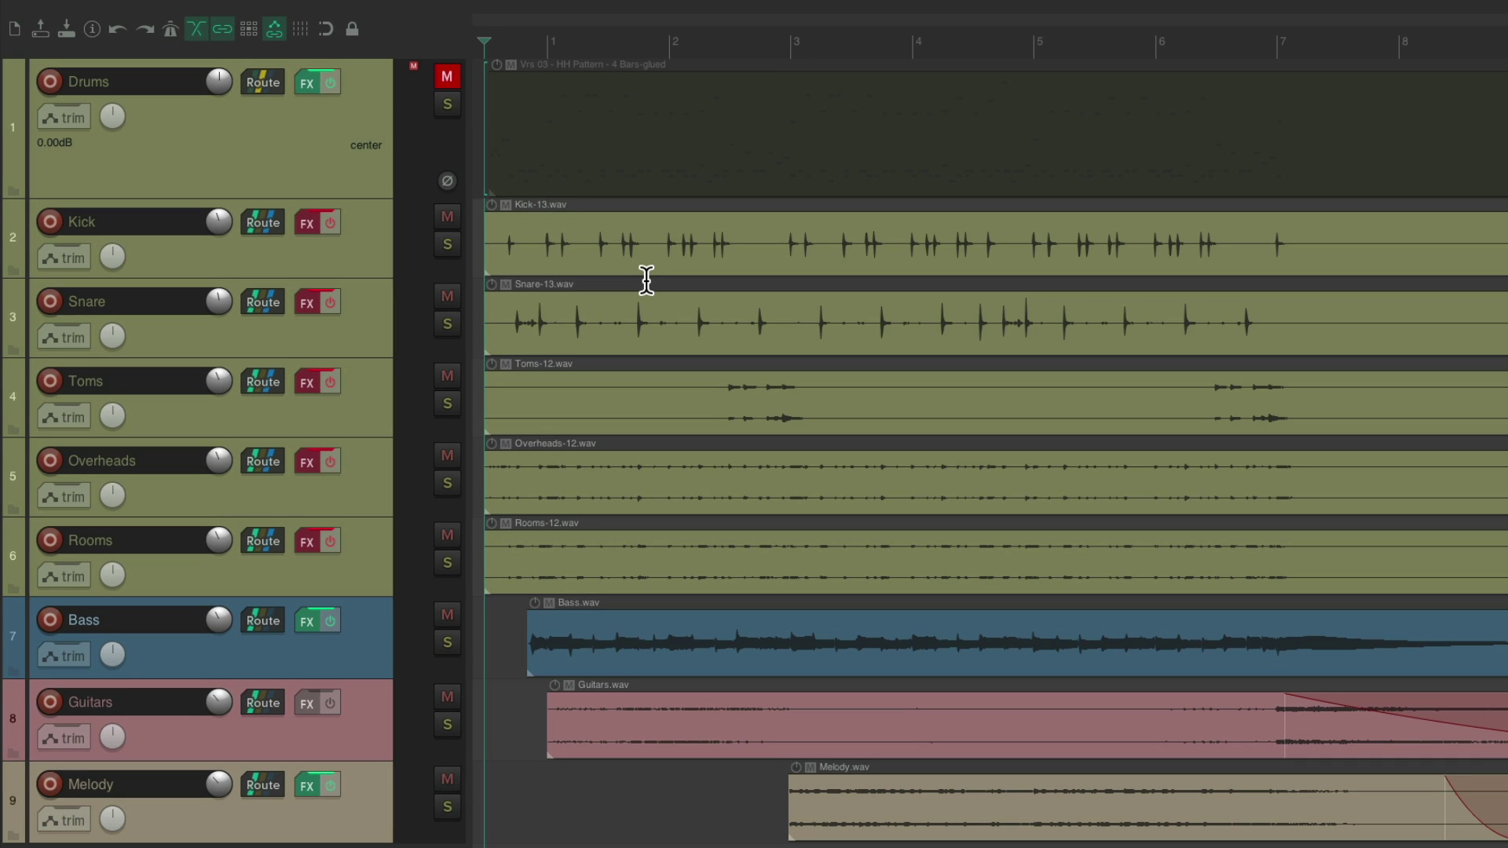
{"action": "key", "text": "space"}
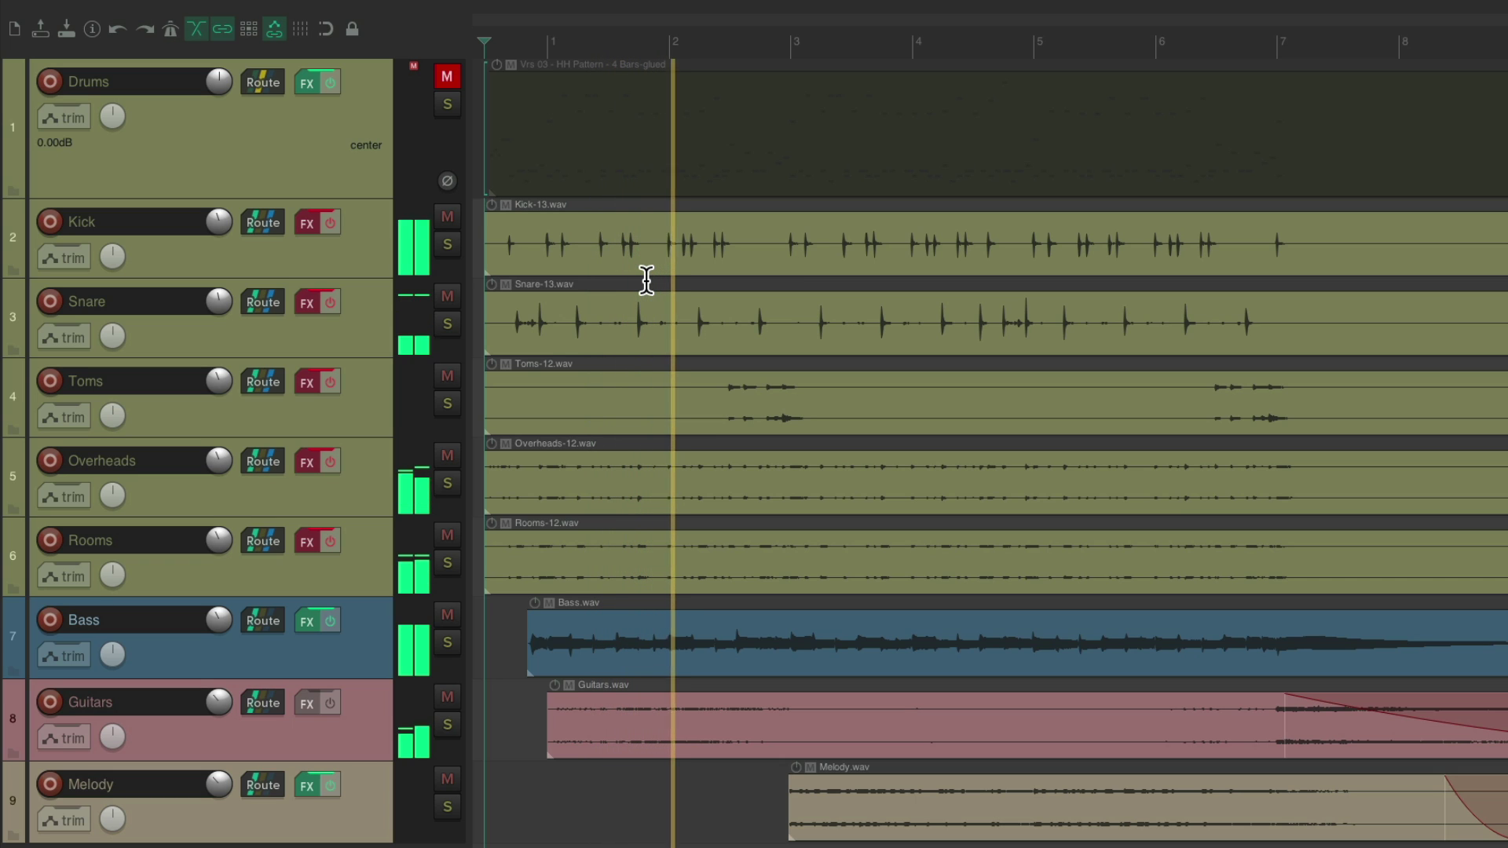
{"action": "key", "text": "space"}
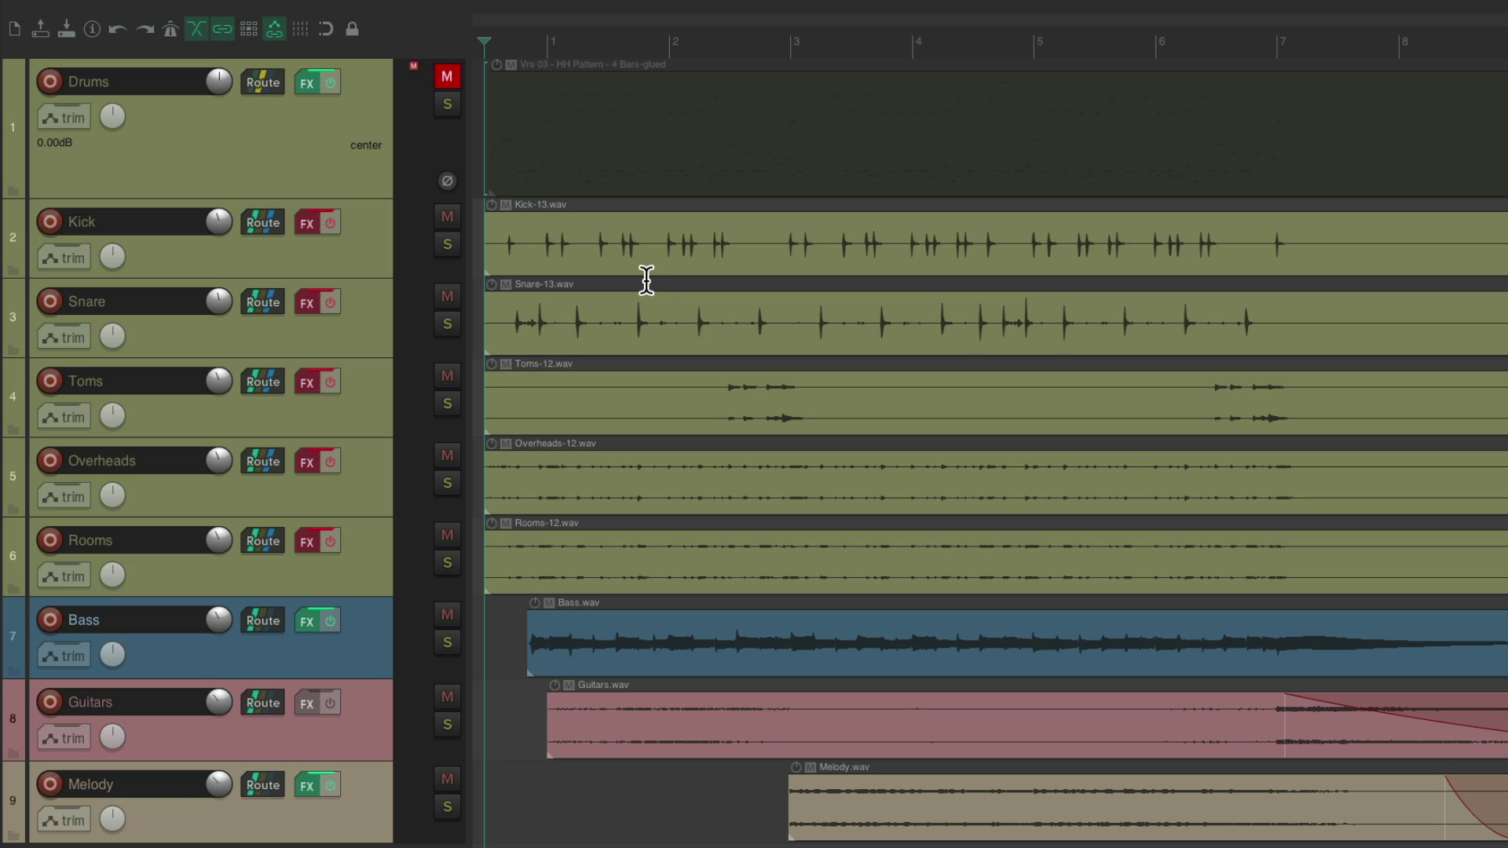
Step: Compare playback of the original MIDI drums with the recorded audio by undoing and redoing the recording, and check the mixer faders
{"action": "key", "text": "ctrl+z"}
{"action": "key", "text": "ctrl+z"}
{"action": "key", "text": "space"}
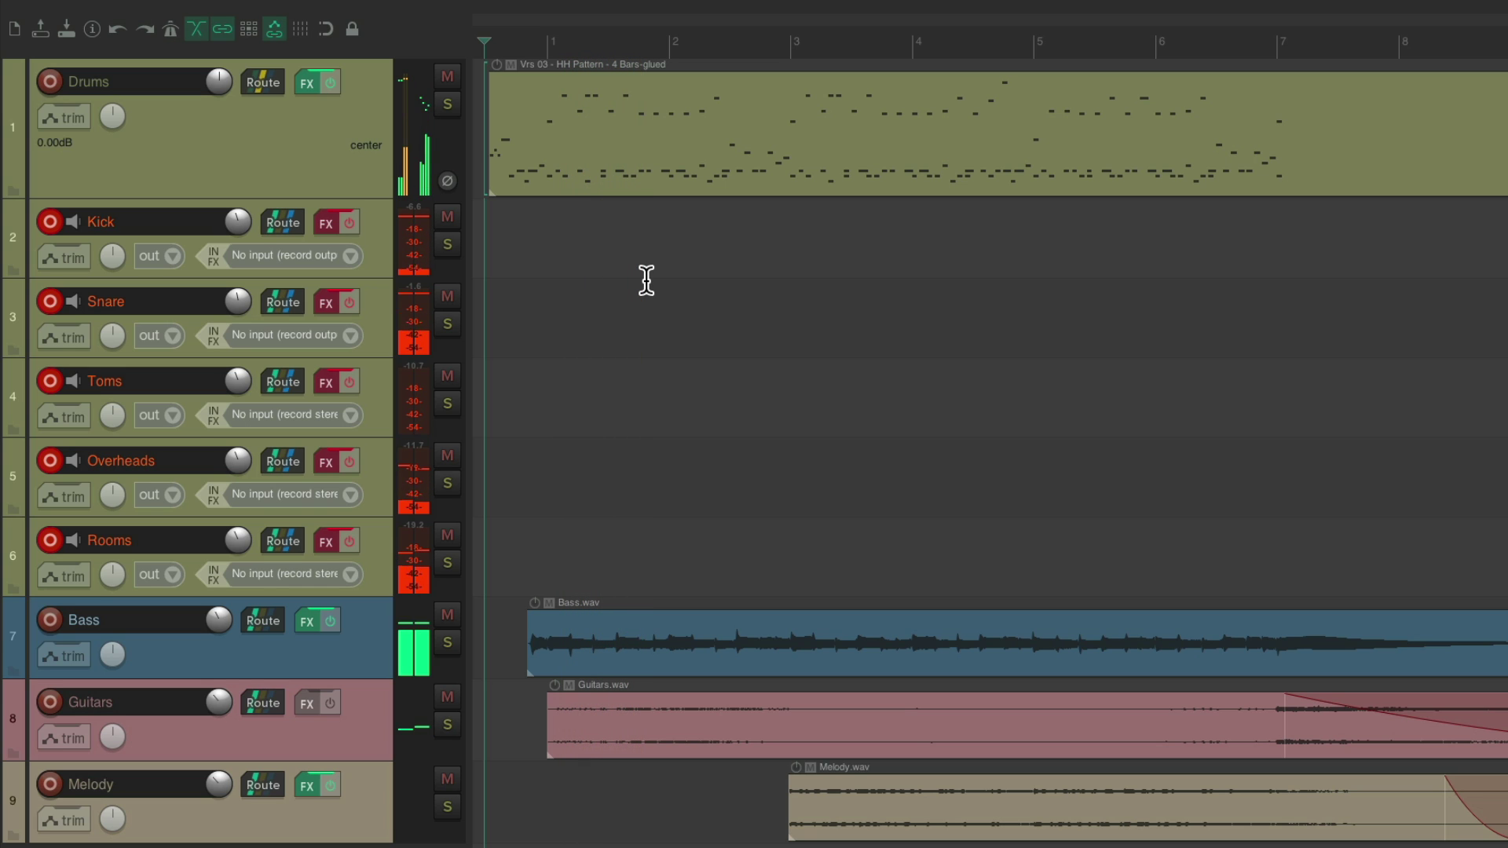
{"action": "key", "text": "space"}
{"action": "key", "text": "ctrl+shift+z"}
{"action": "key", "text": "ctrl+shift+z"}
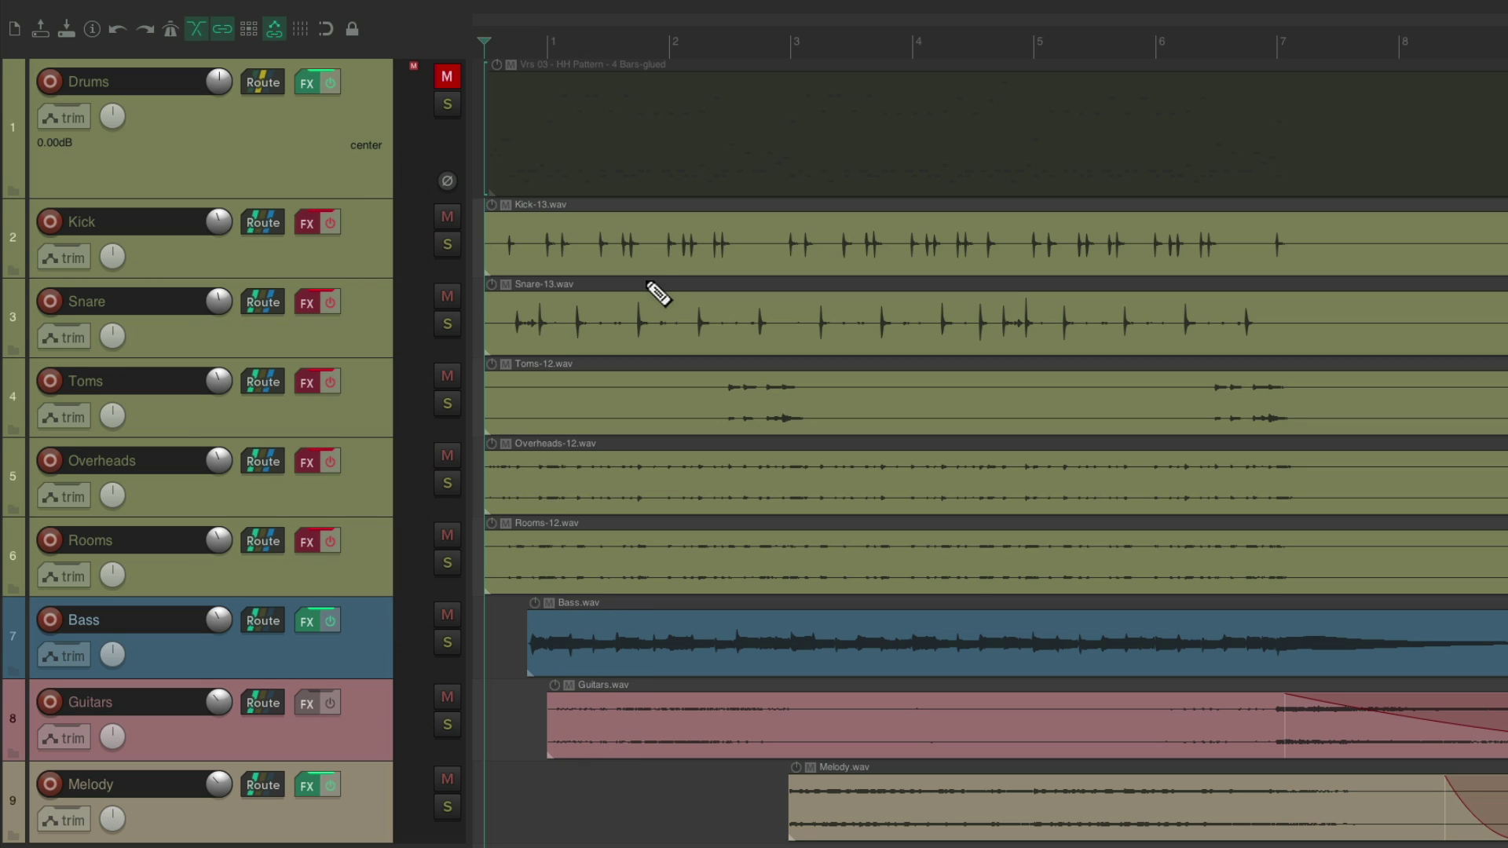
{"action": "key", "text": "space"}
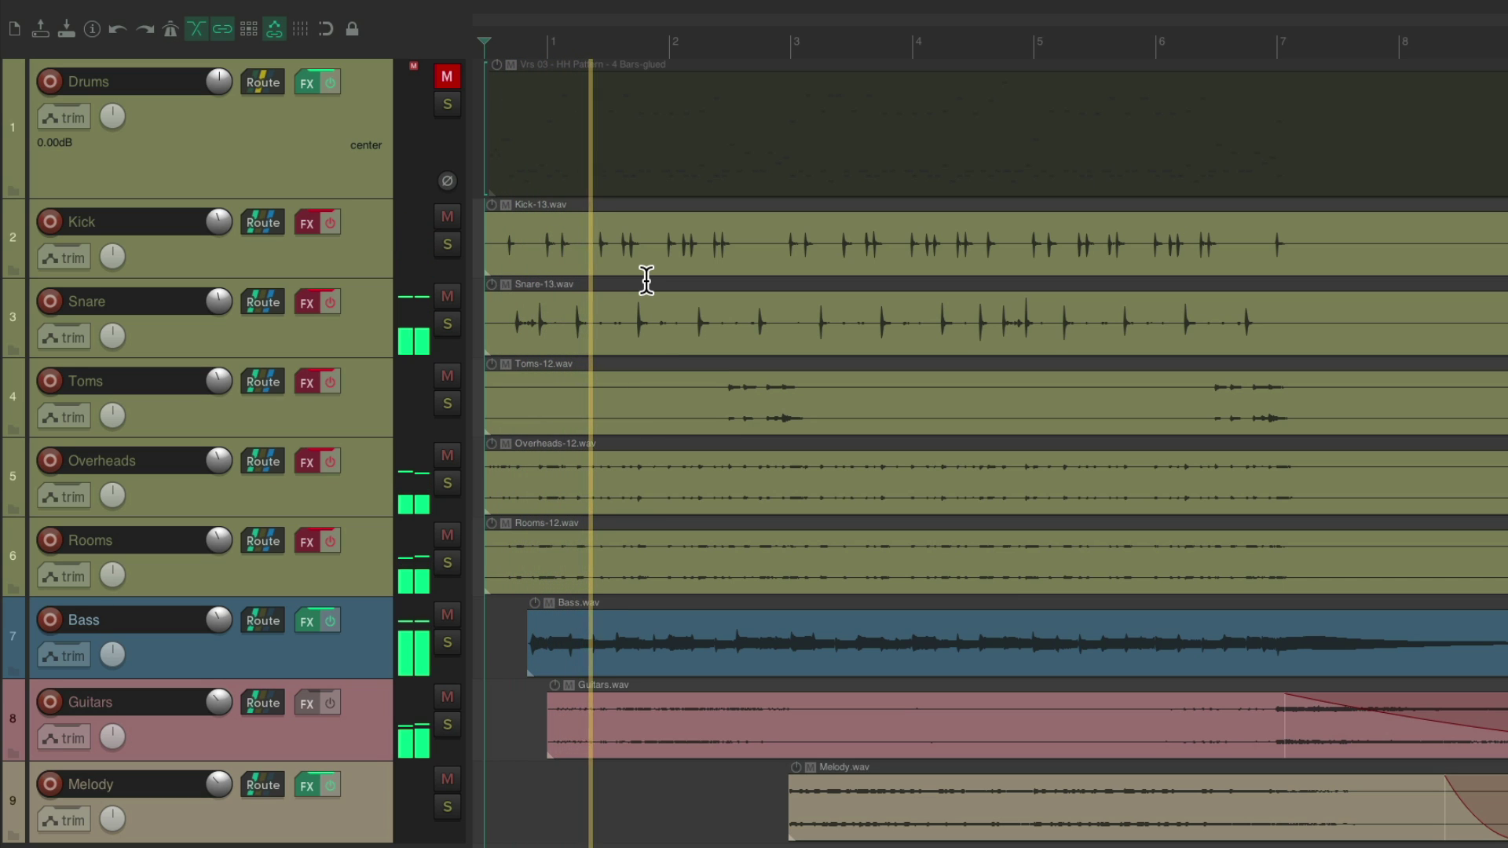
{"action": "key", "text": "space"}
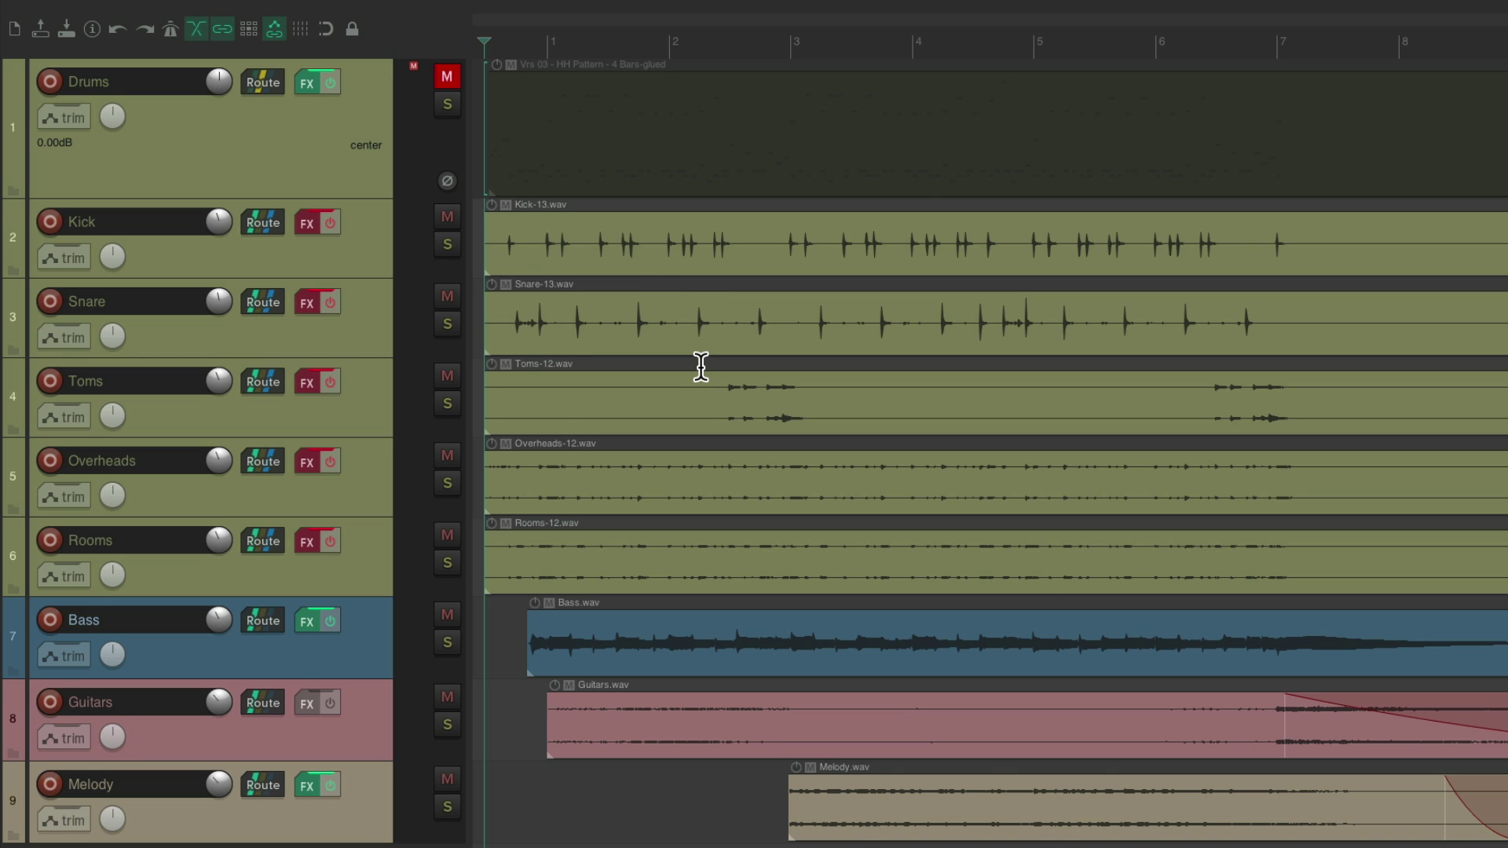
{"action": "key", "text": "super+m"}
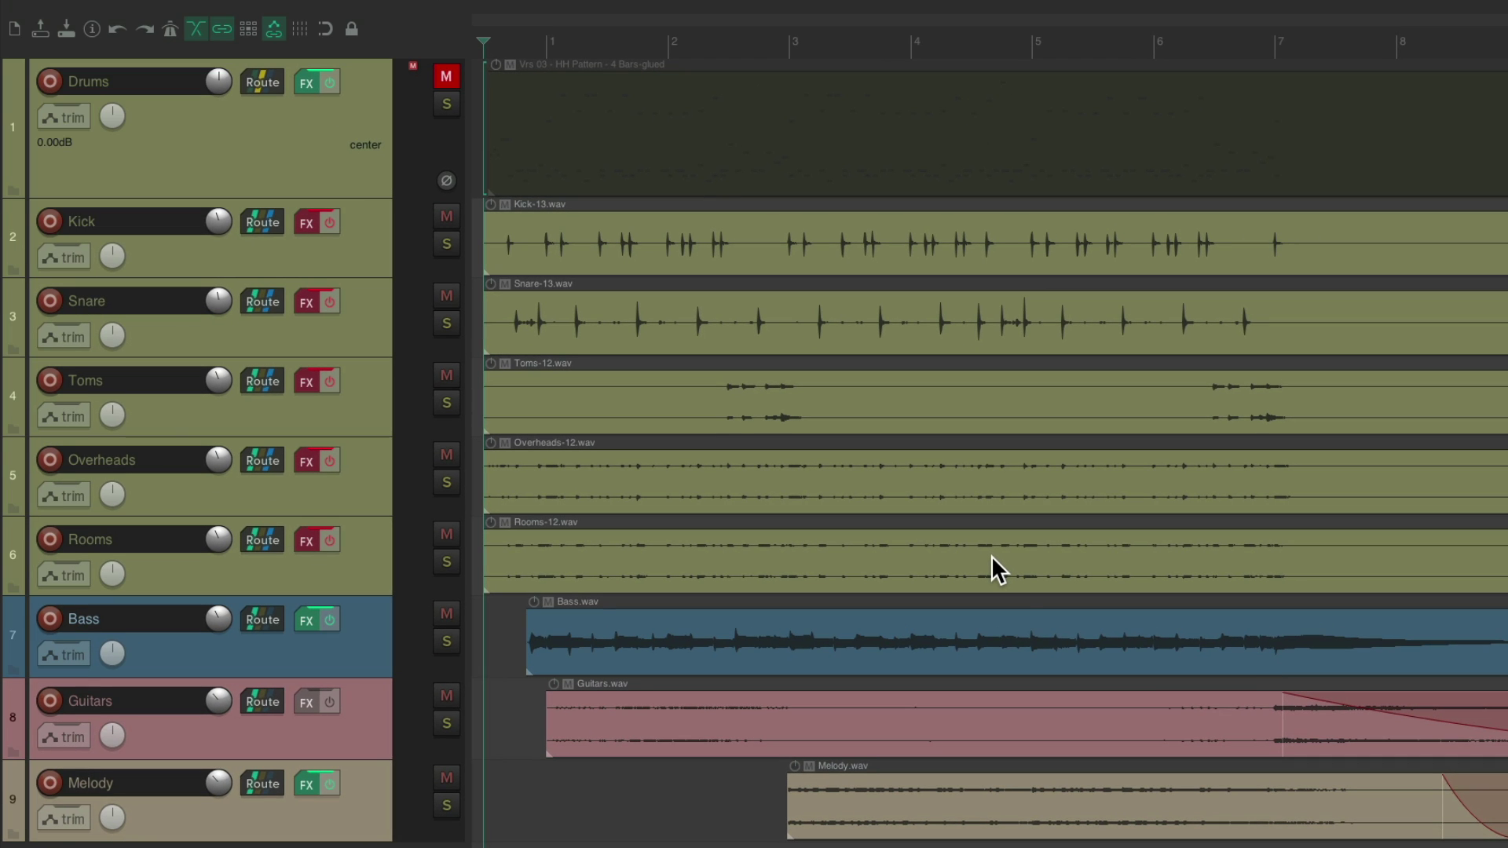
Step: Undo the Drums mute, the disarming and the recording of the five drum tracks
{"action": "key", "text": "ctrl+z"}
{"action": "key", "text": "ctrl+z"}
{"action": "key", "text": "ctrl+z"}
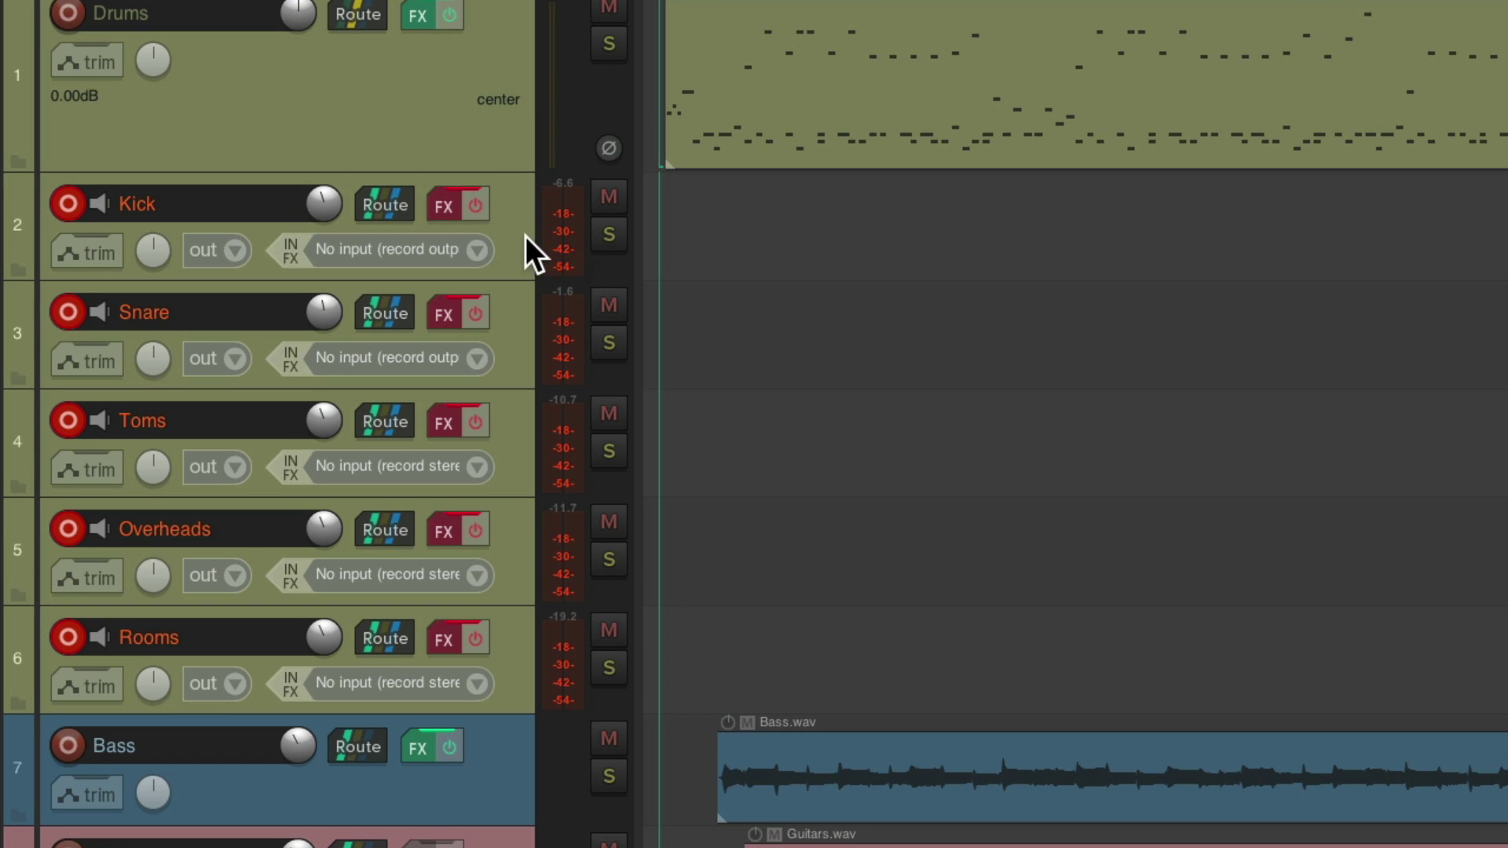
Step: Set the recording output mode of the Kick through Rooms tracks to post-FX, pre-fader
{"action": "left_click", "coordinate": [389, 243]}
{"action": "left_click", "coordinate": [513, 645], "text": "shift"}
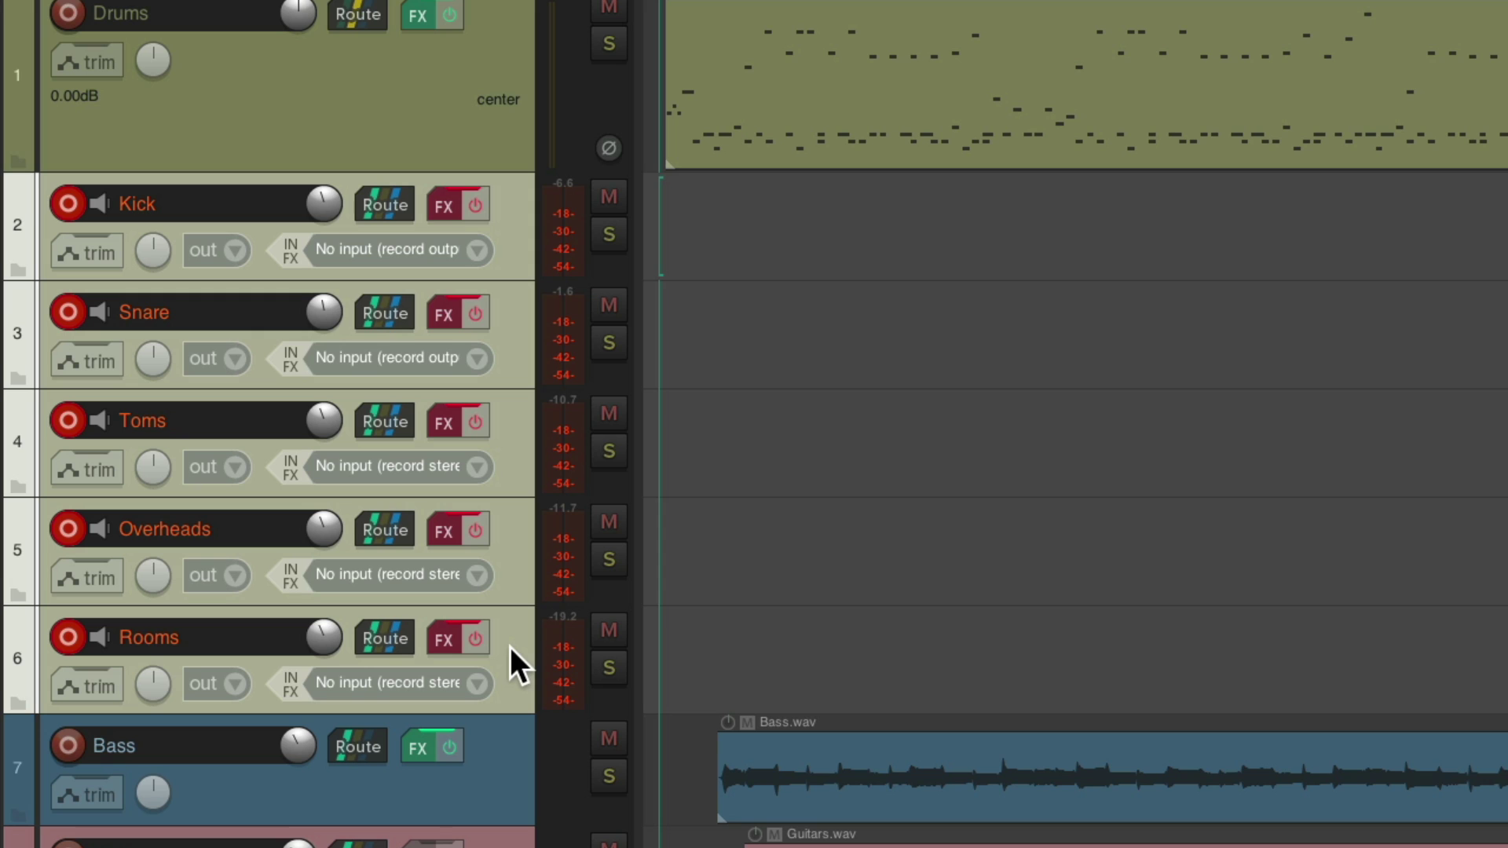
{"action": "left_click", "coordinate": [244, 254]}
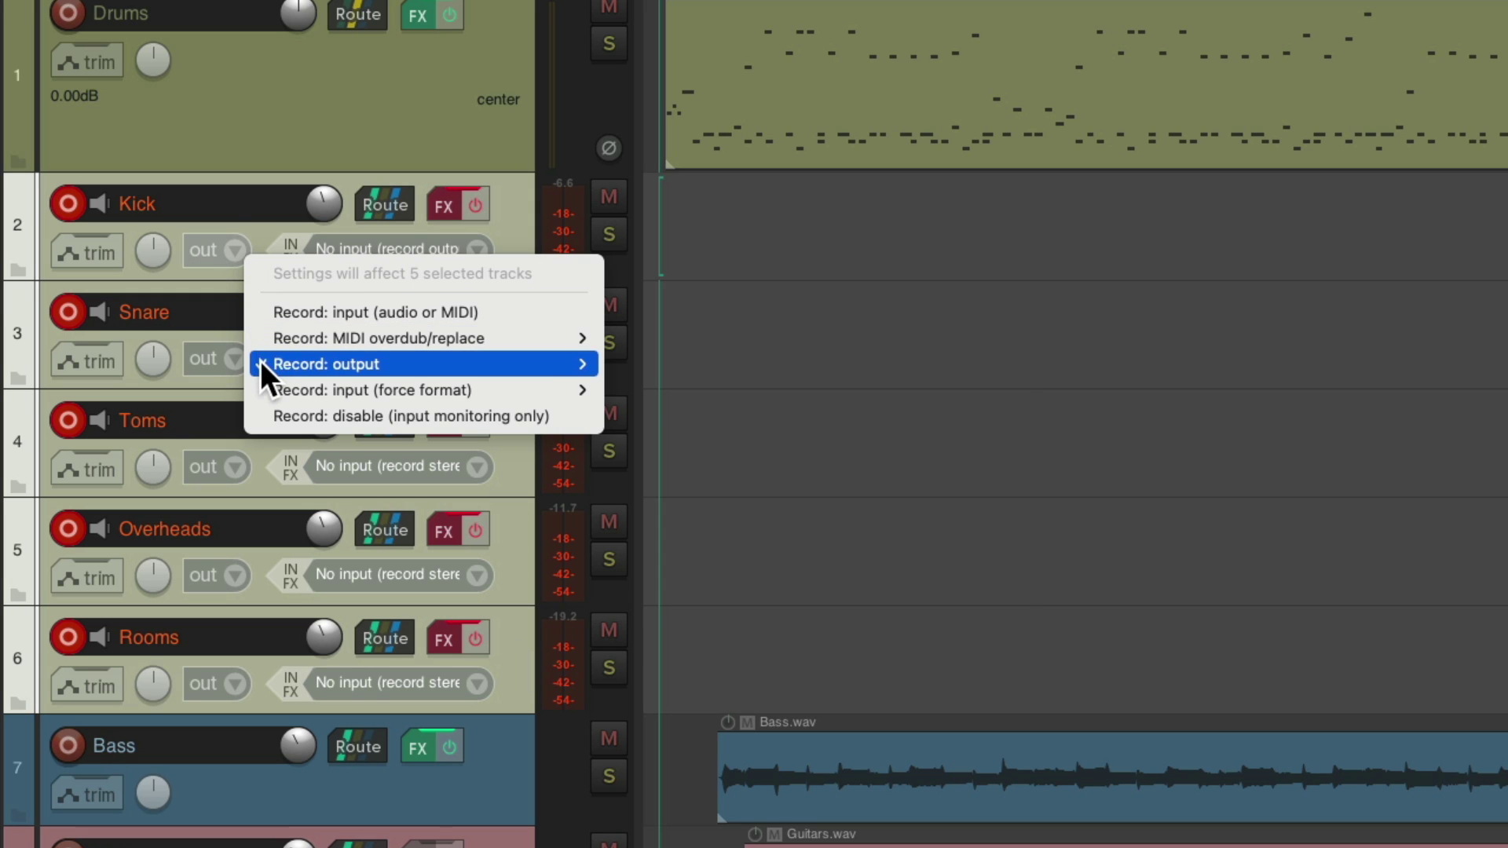
{"action": "mouse_move", "coordinate": [263, 364]}
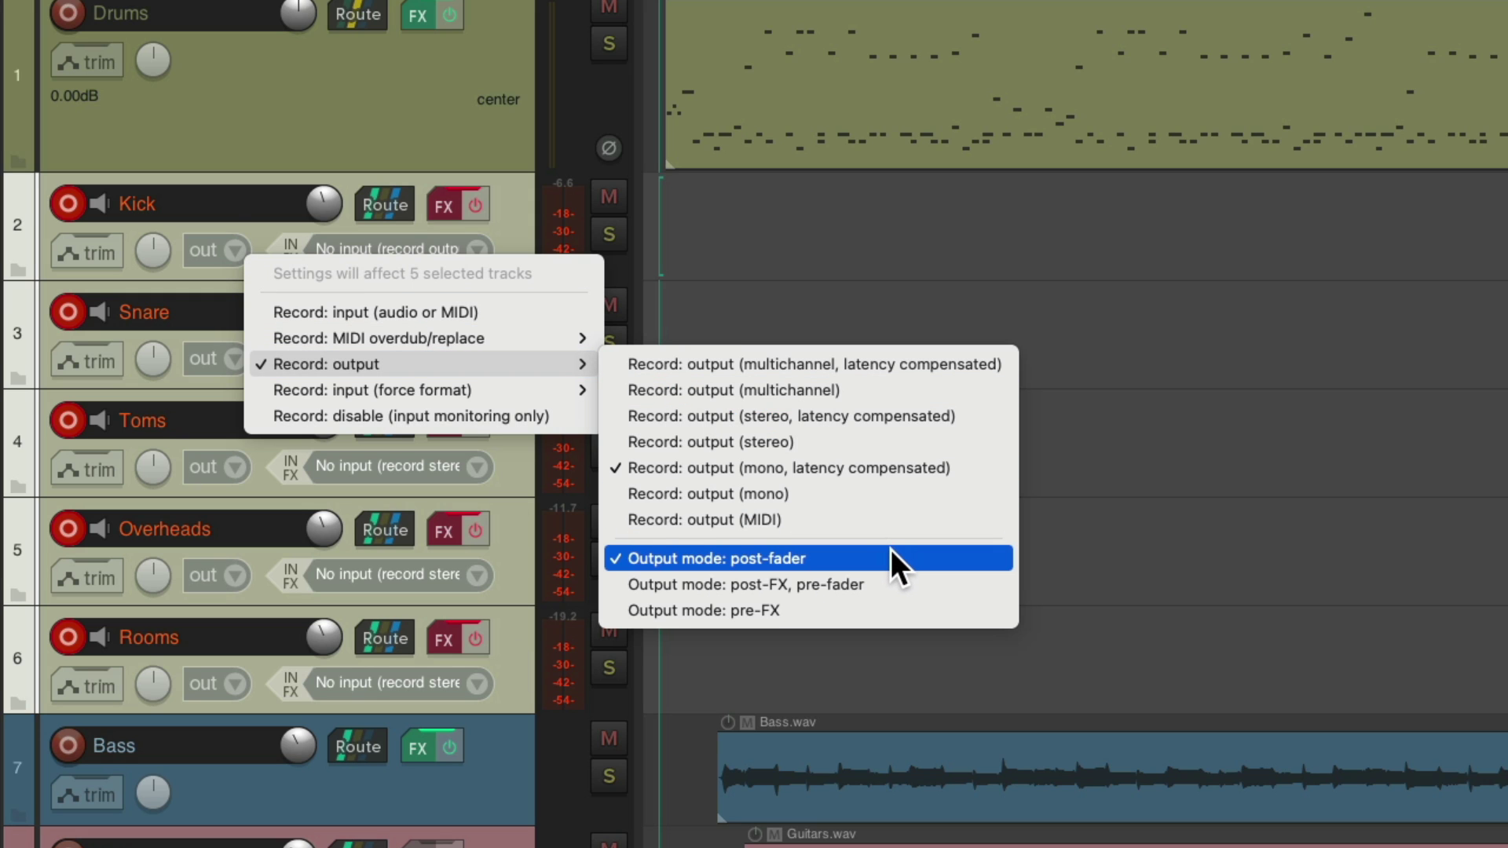
{"action": "left_click", "coordinate": [908, 585]}
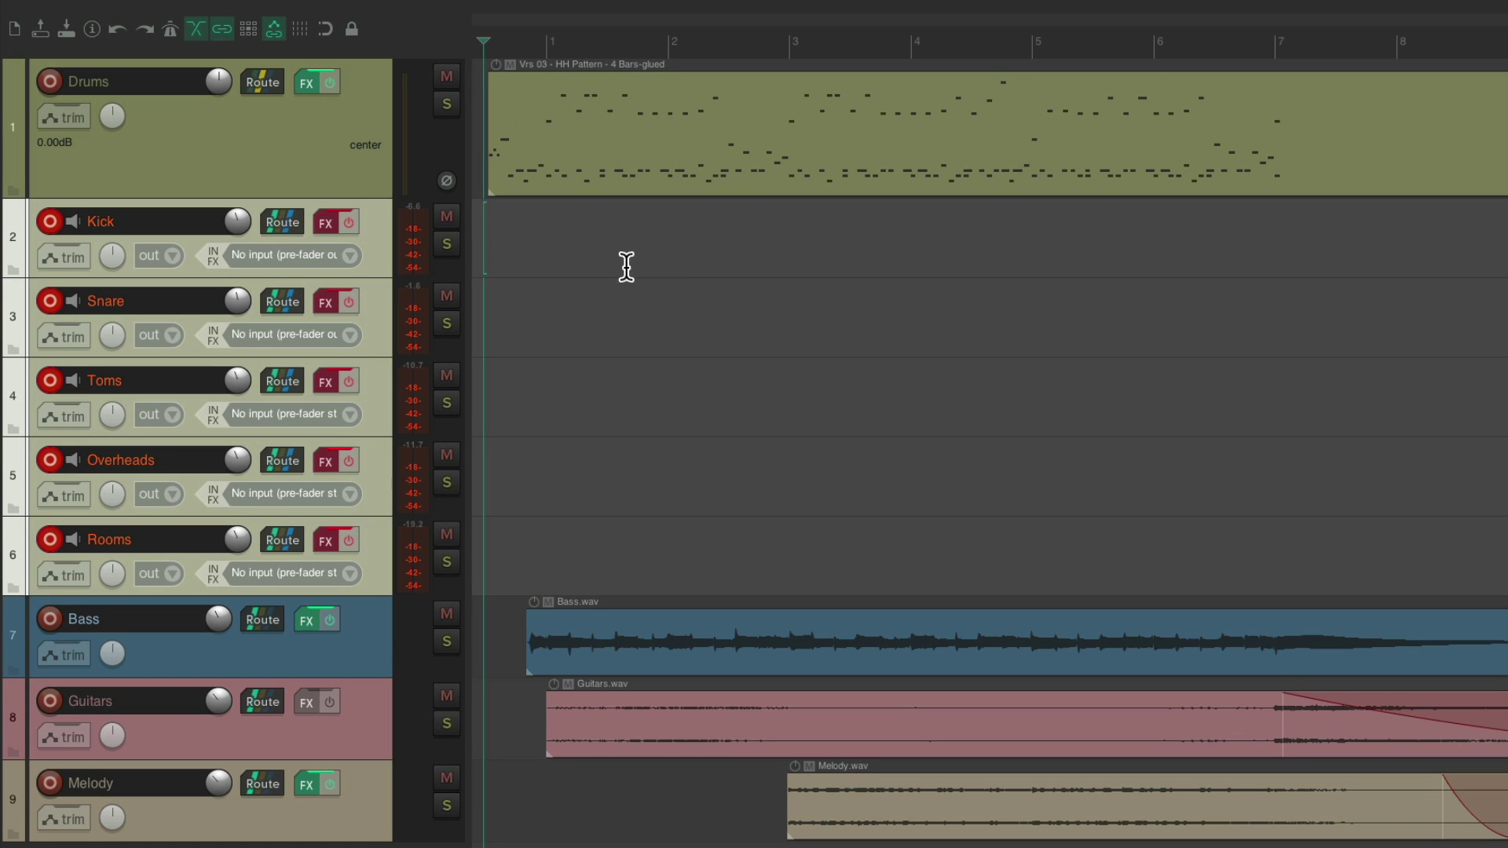
Step: Record the five drum tracks' pre-fader outputs as audio and mute the Drums MIDI track
{"action": "key", "text": "super+m"}
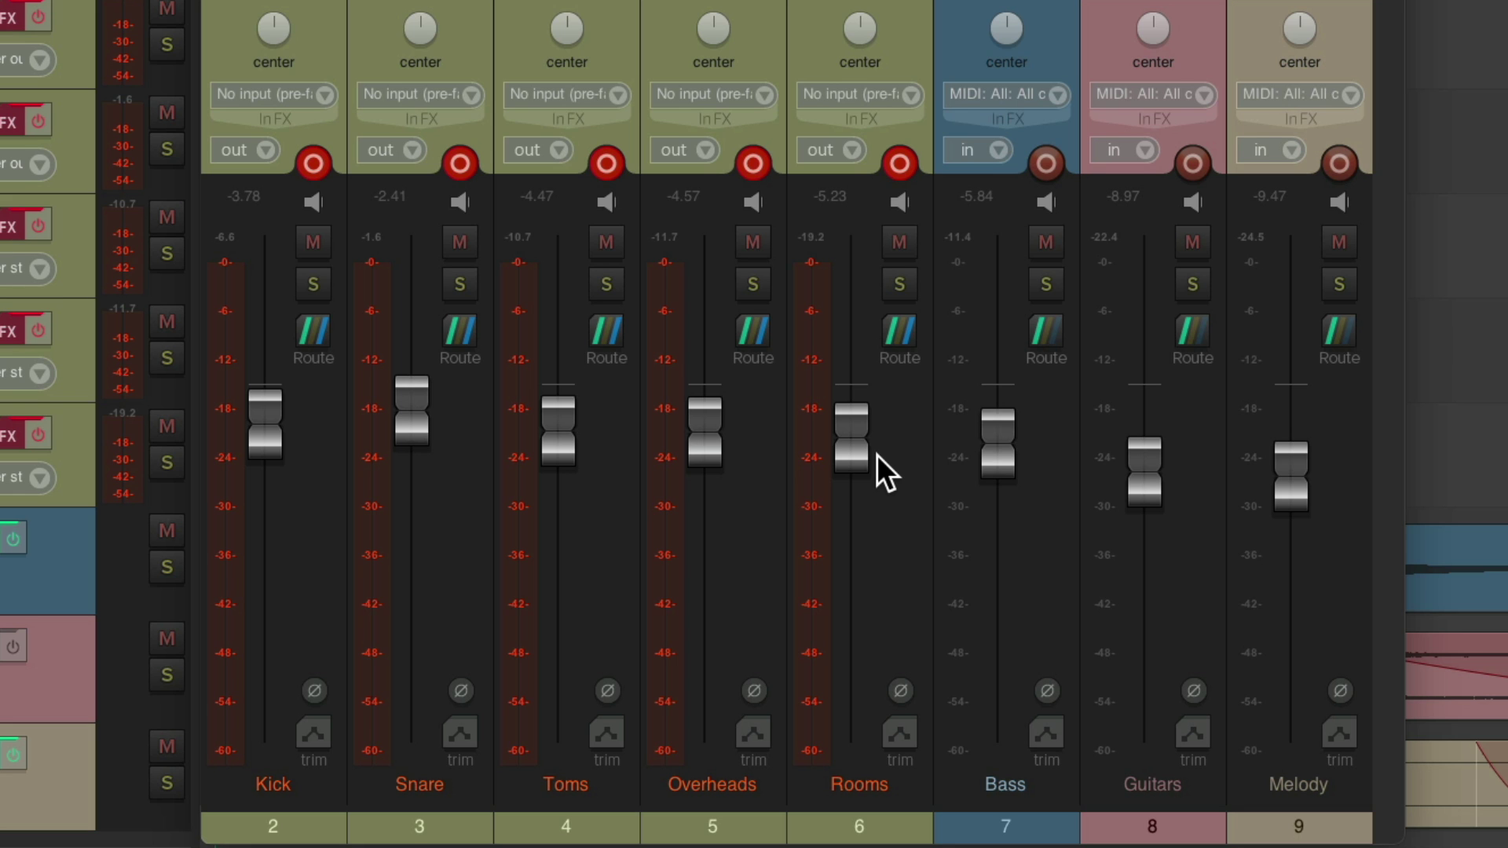
{"action": "key", "text": "ctrl+m"}
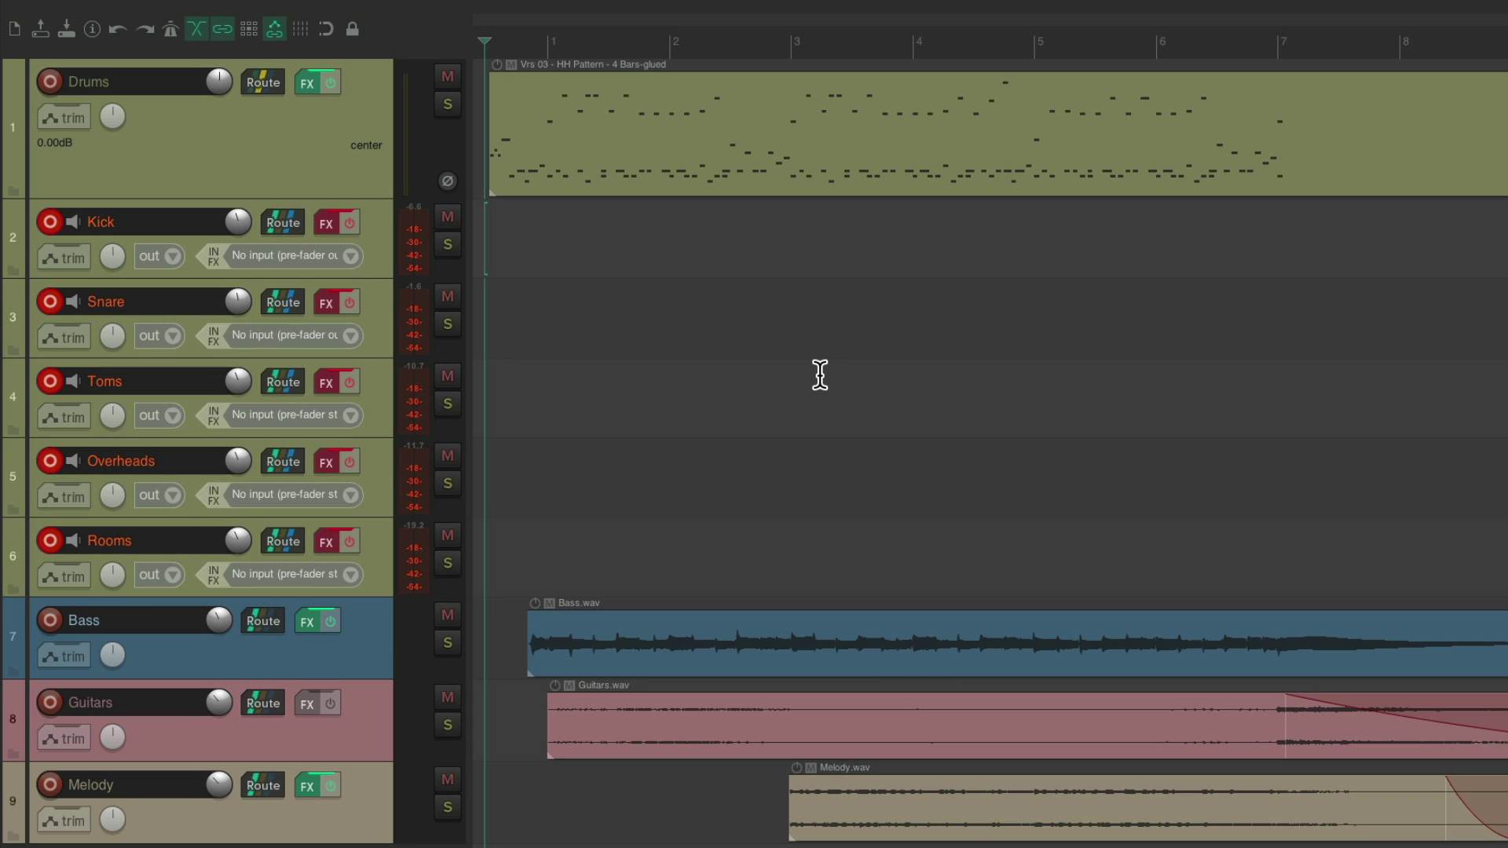
{"action": "key", "text": "ctrl+r"}
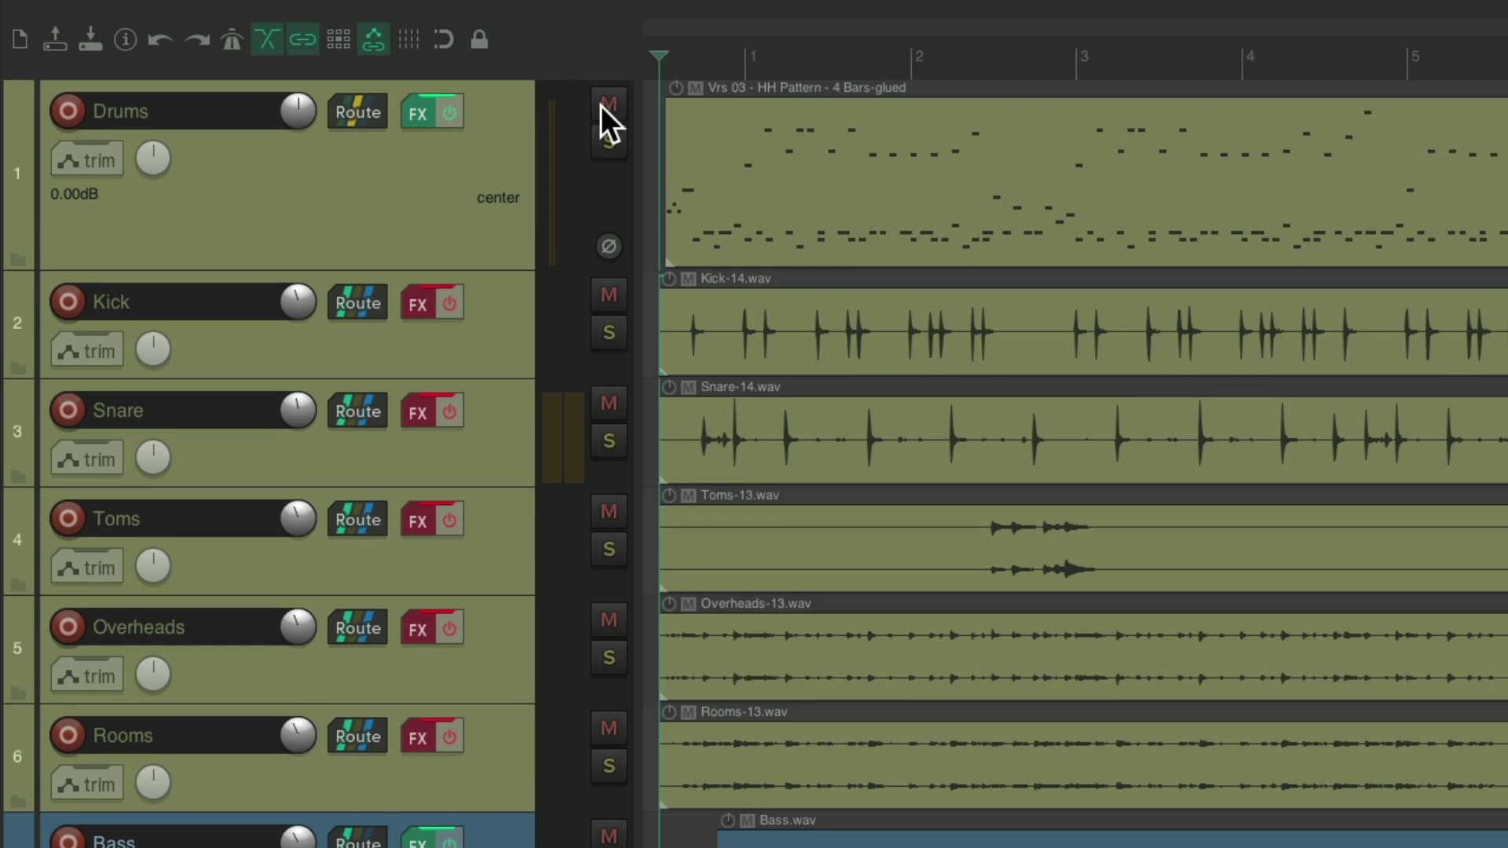
{"action": "left_click", "coordinate": [603, 105]}
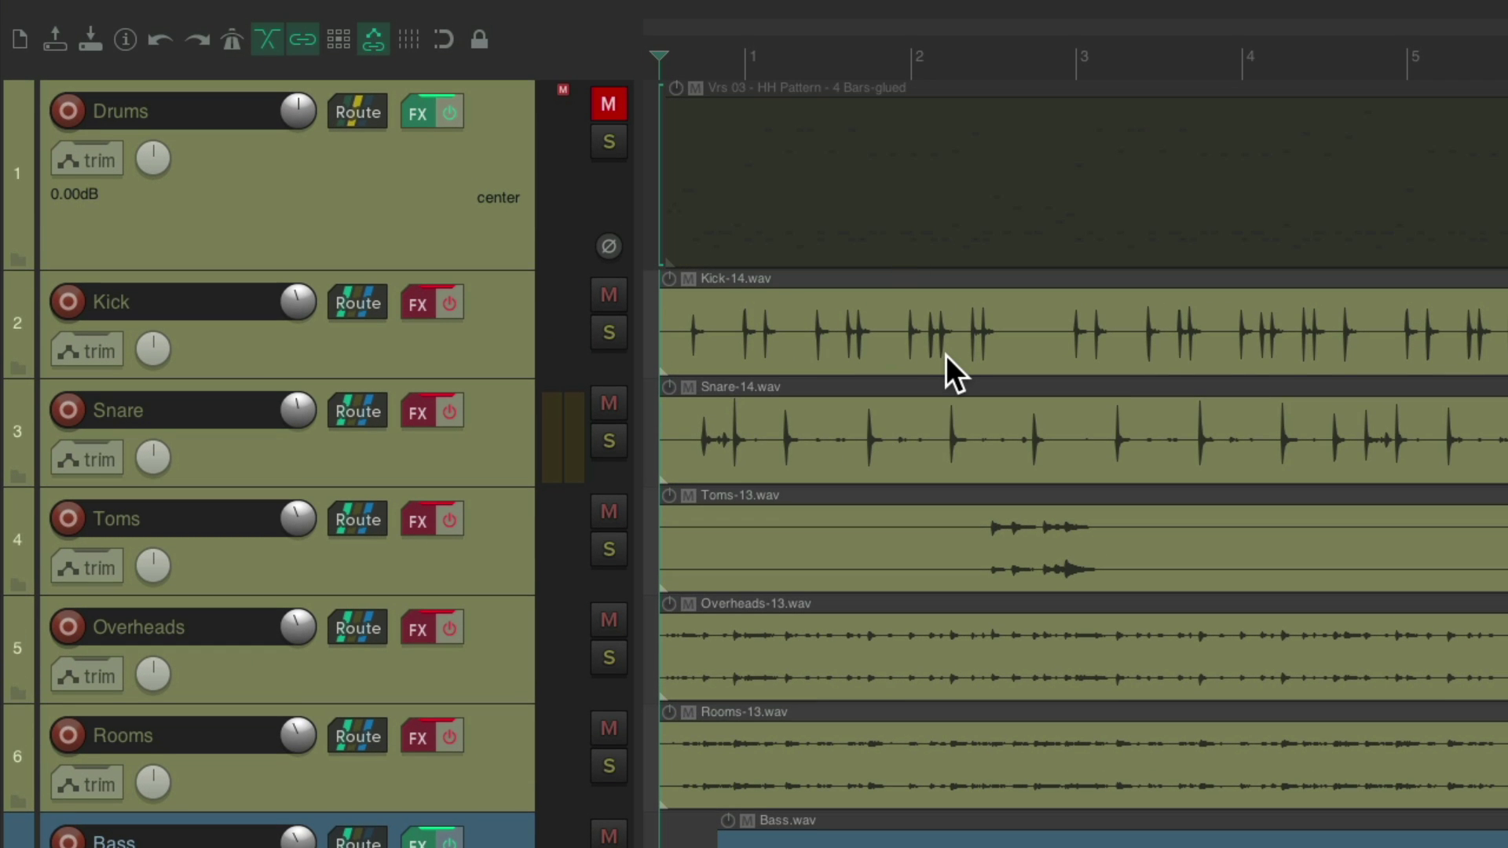
Step: Compare playback of the pre-fader drum recordings with the original MIDI drums by undoing and redoing the recording
{"action": "key", "text": "space"}
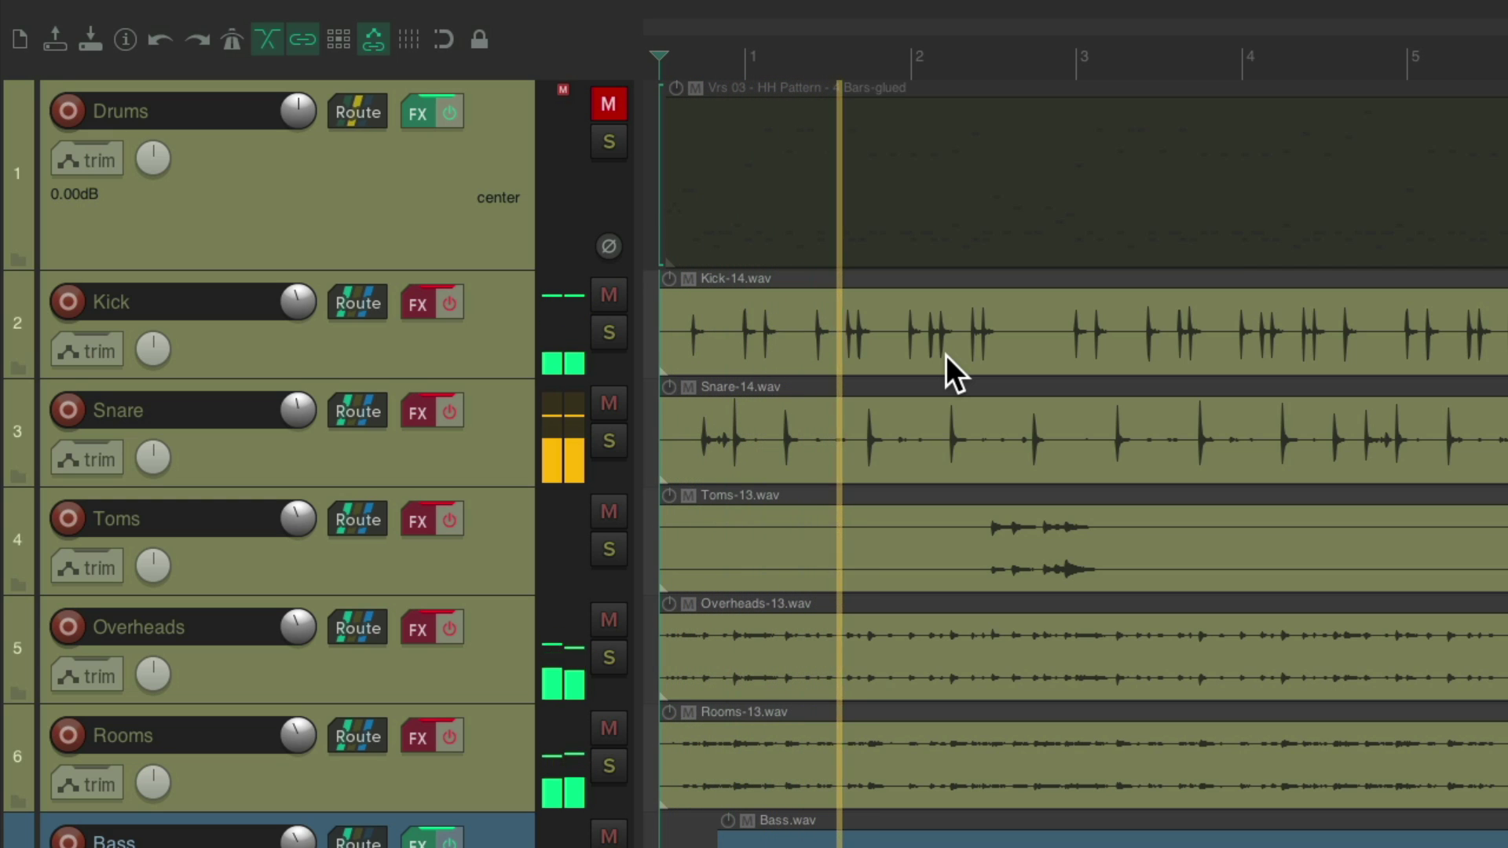
{"action": "key", "text": "space"}
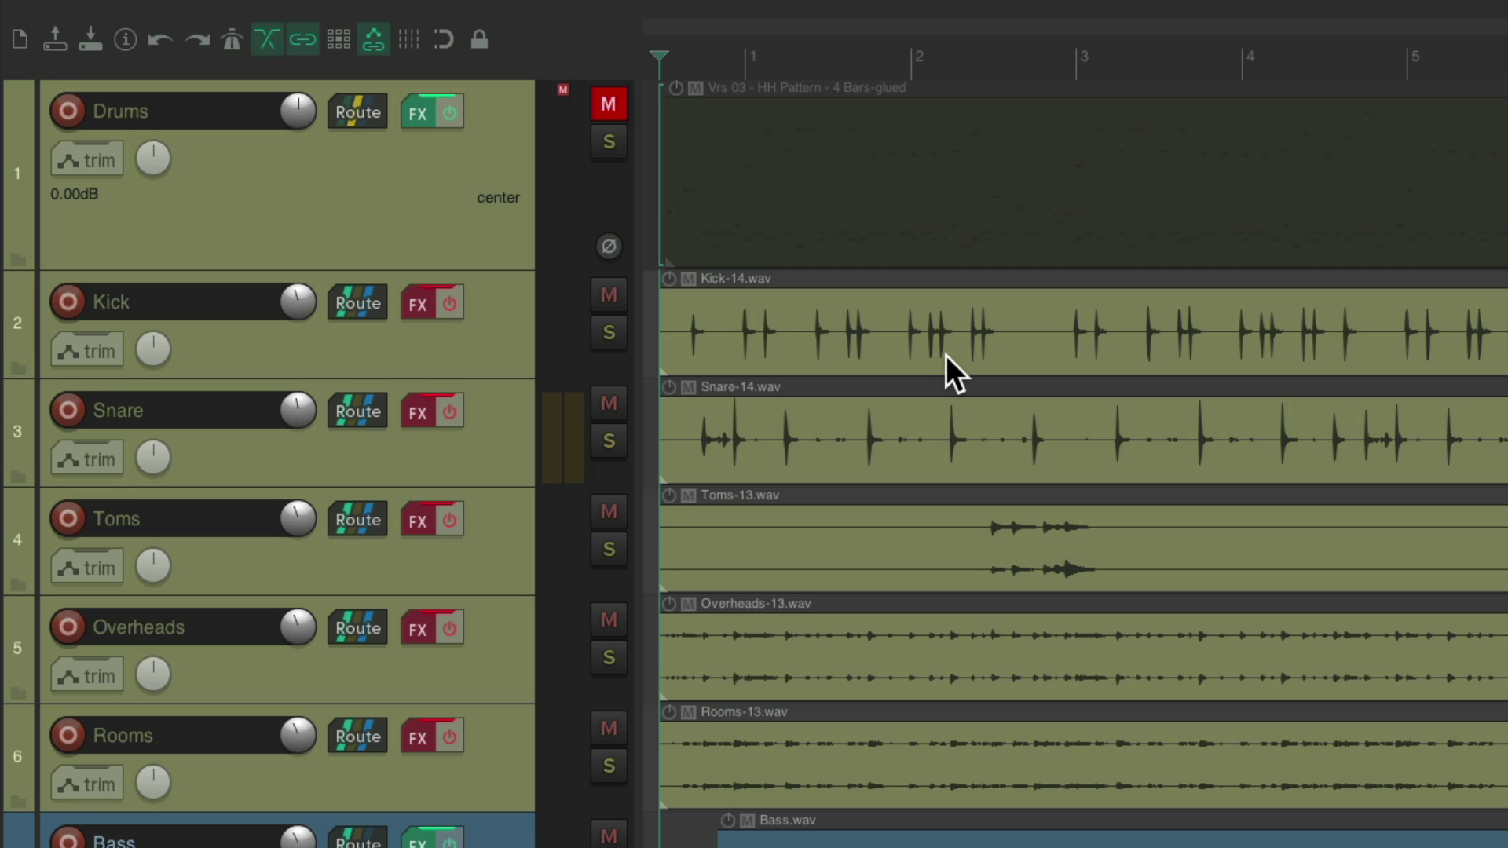
{"action": "key", "text": "ctrl+r"}
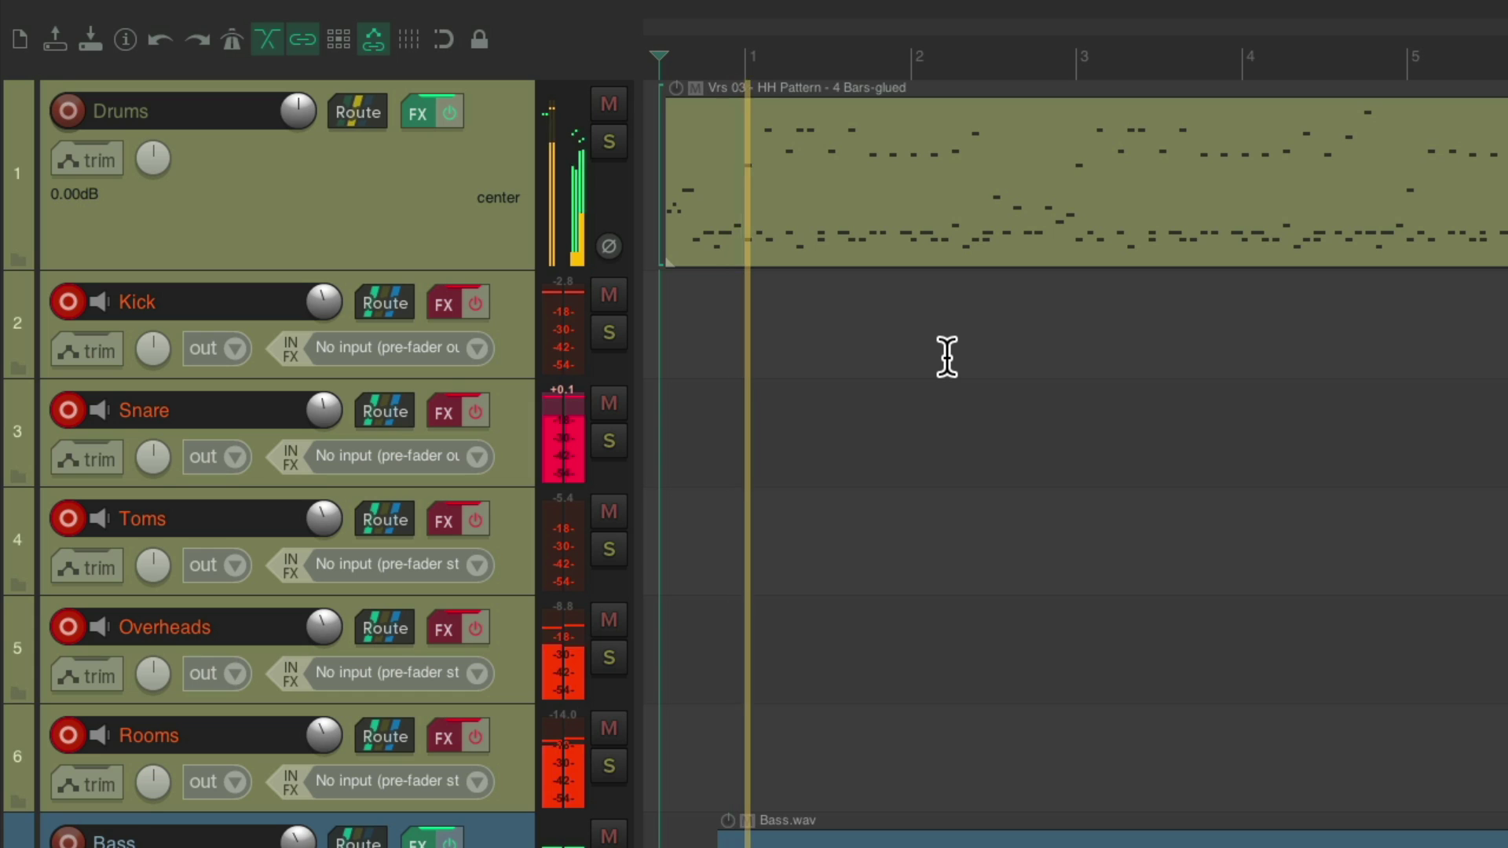
{"action": "key", "text": "space"}
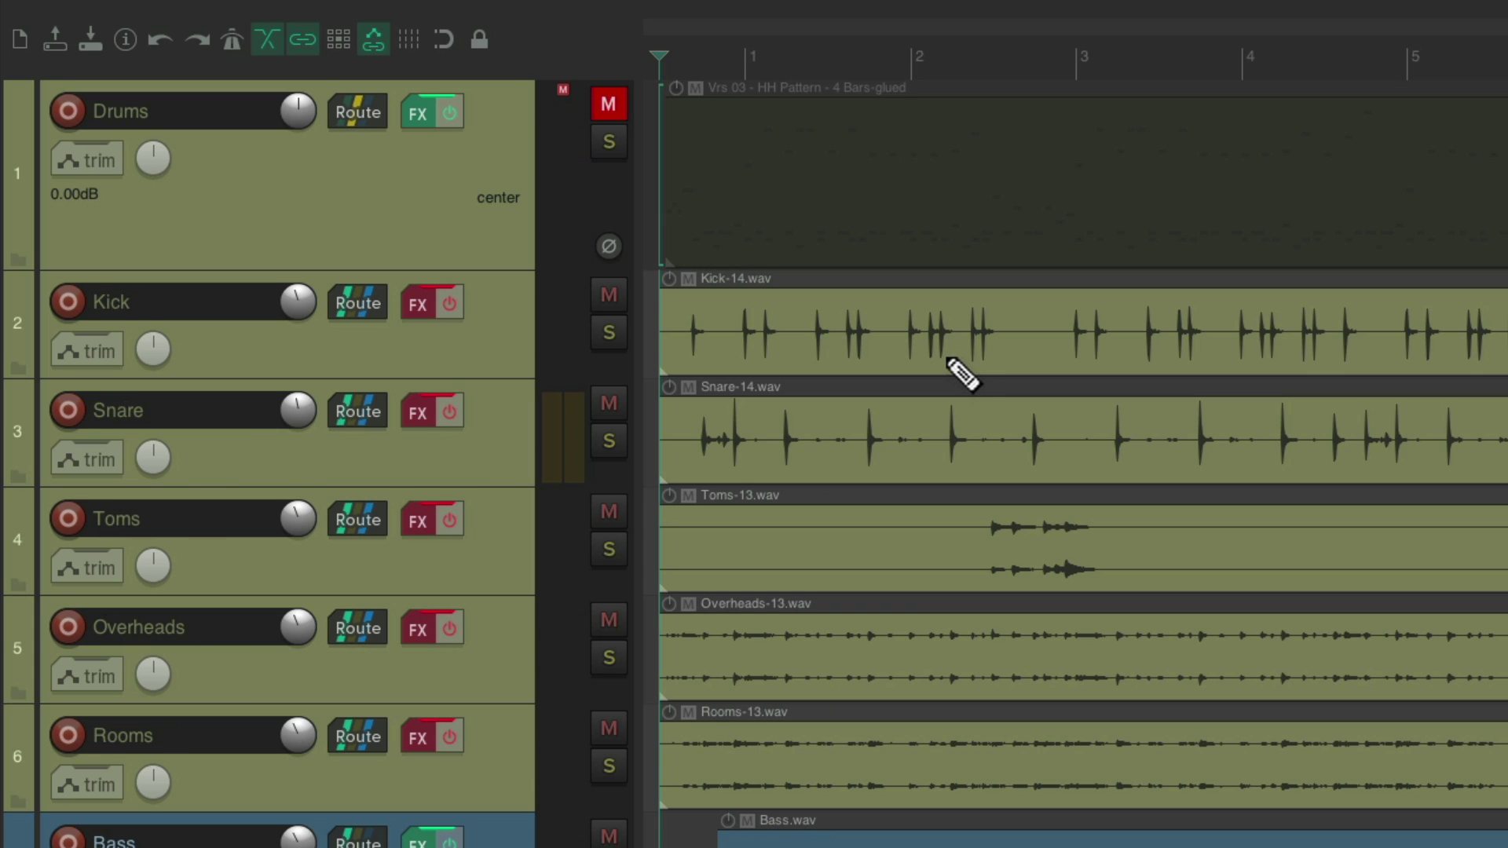
{"action": "key", "text": "space"}
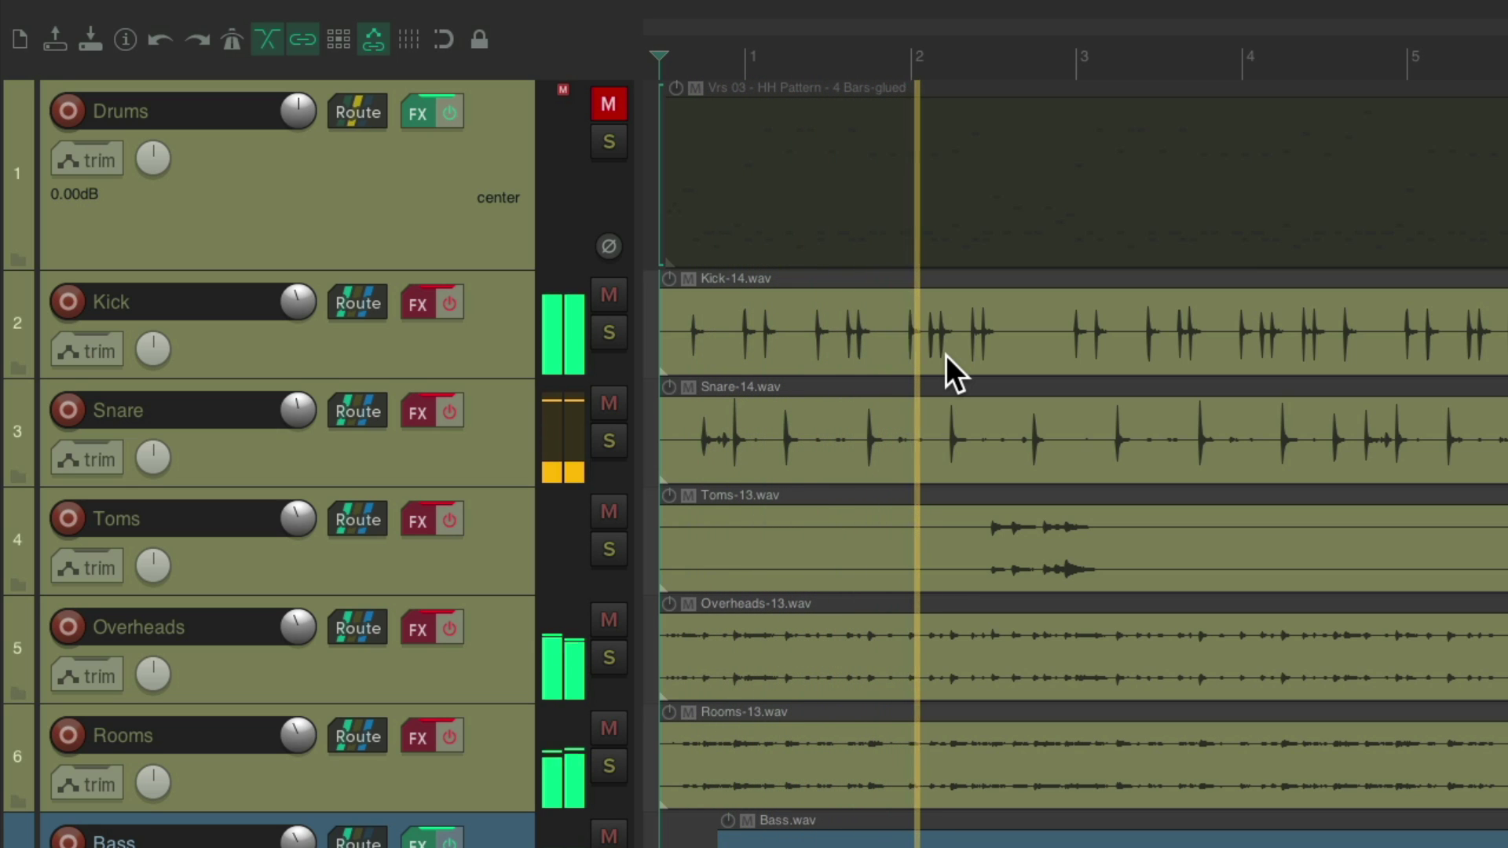
{"action": "key", "text": "space"}
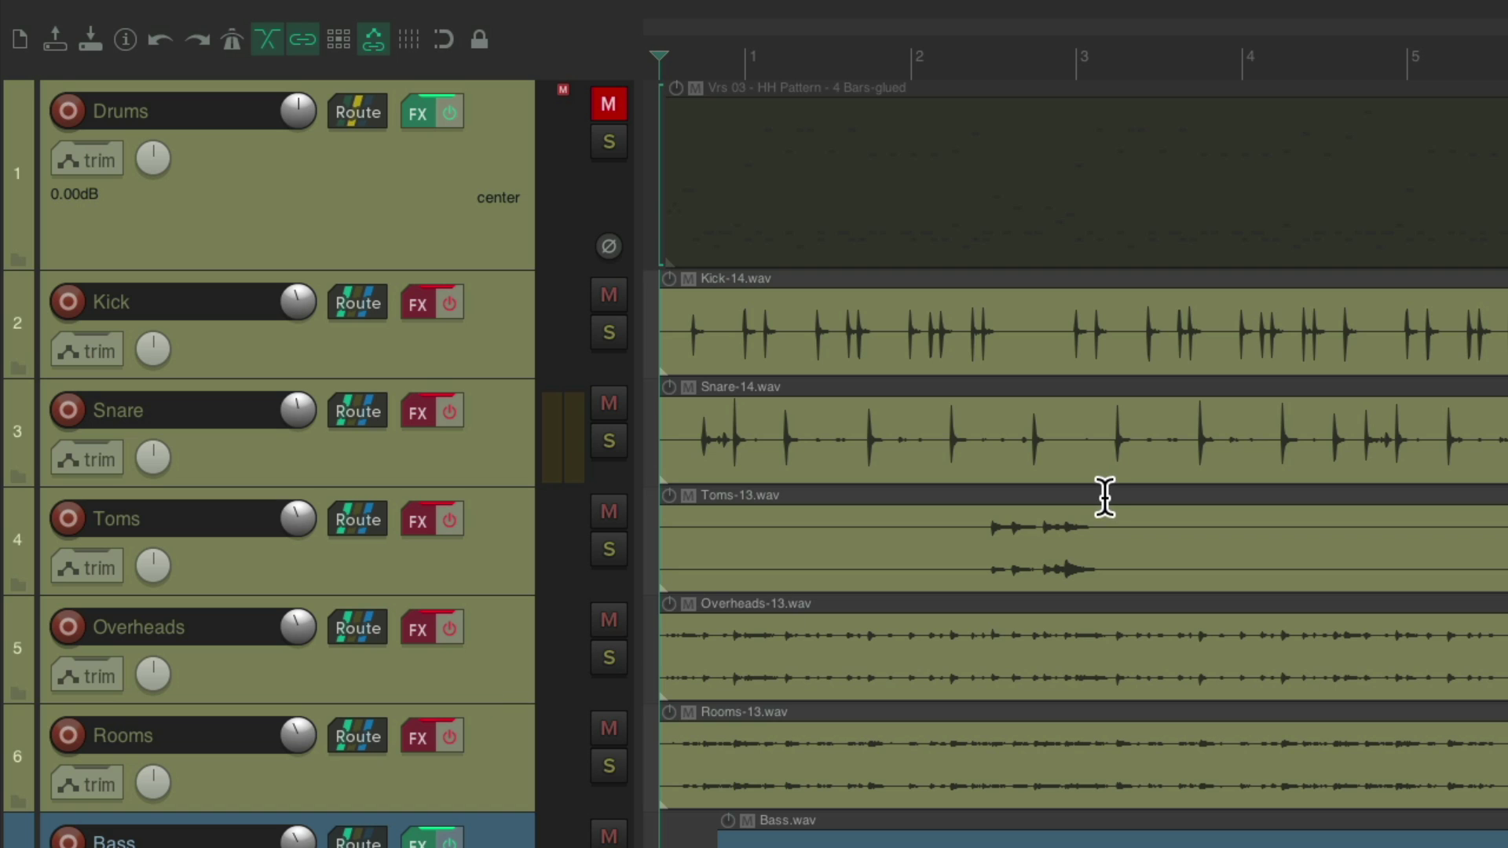
Step: Undo the Drums mute and the pre-fader recording, and enable the effects on the Kick through Rooms tracks
{"action": "key", "text": "ctrl+z"}
{"action": "key", "text": "ctrl+z"}
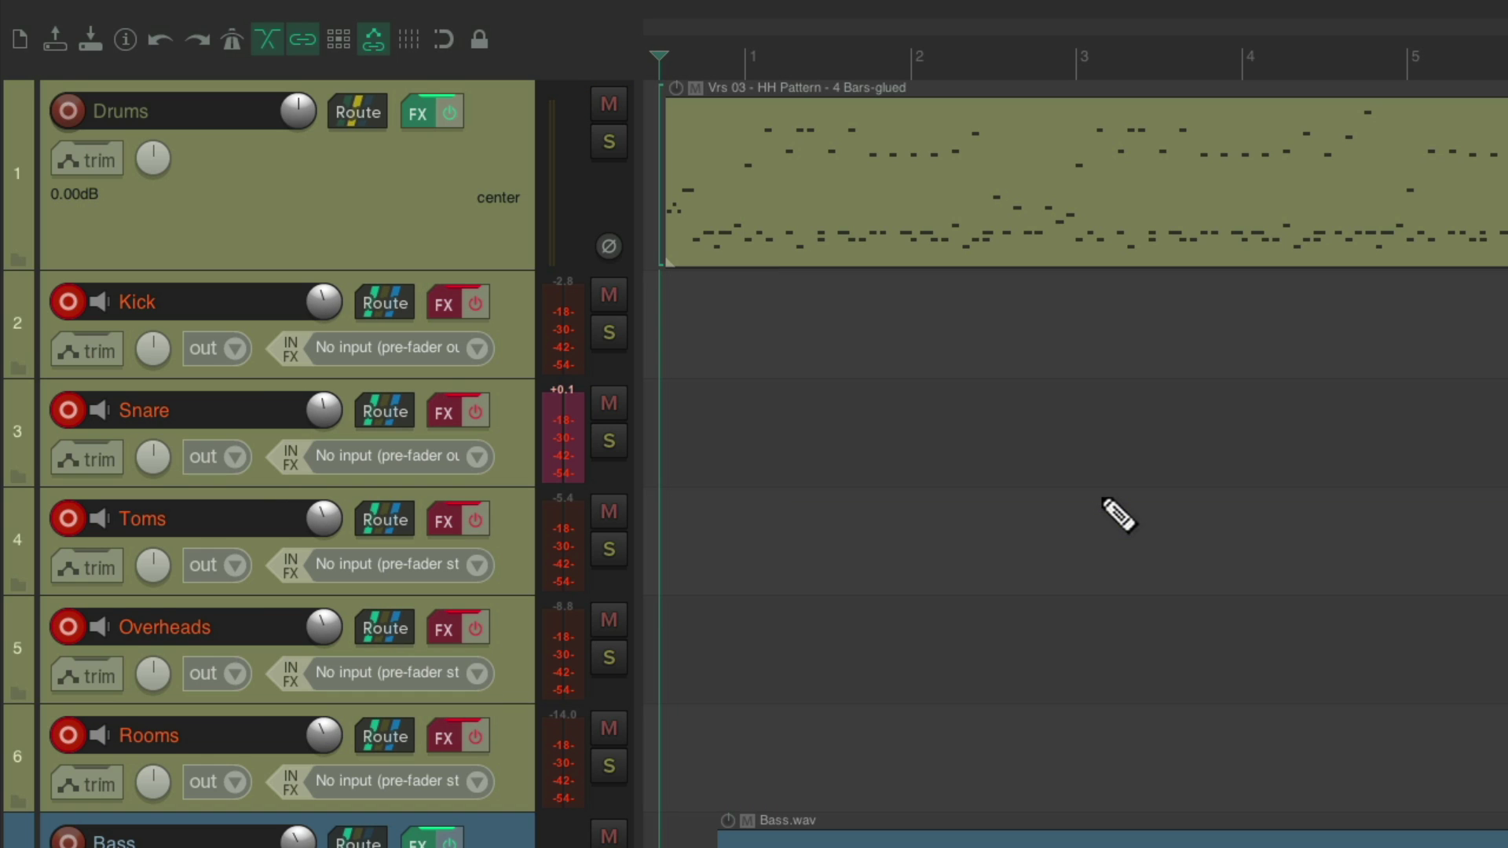
{"action": "left_click", "coordinate": [515, 341]}
{"action": "left_click", "coordinate": [512, 737], "text": "shift"}
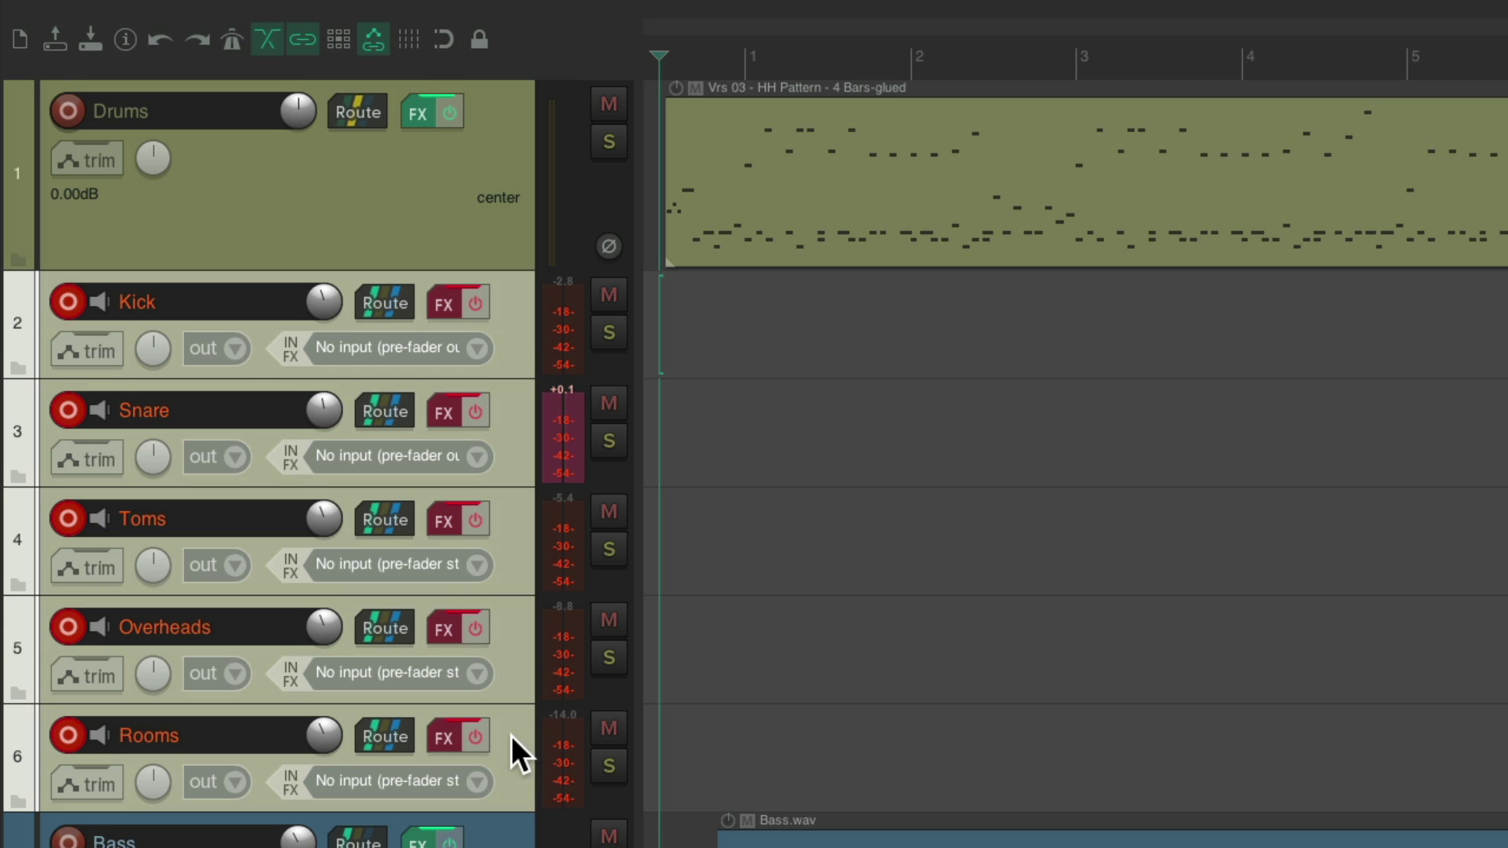
{"action": "left_click", "coordinate": [475, 302]}
{"action": "key", "text": "ctrl+m"}
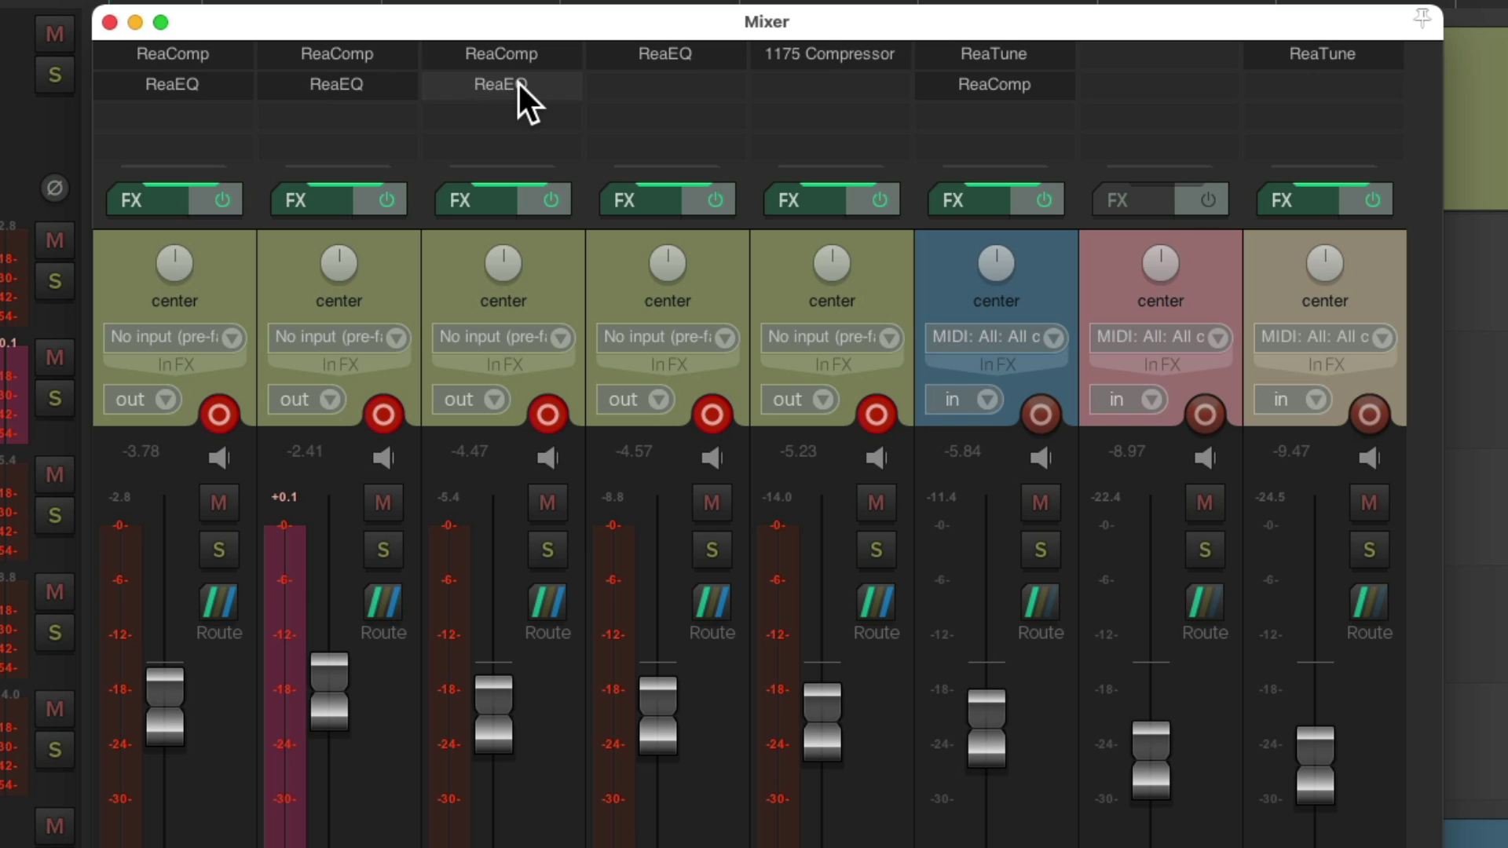
{"action": "key", "text": "ctrl+m"}
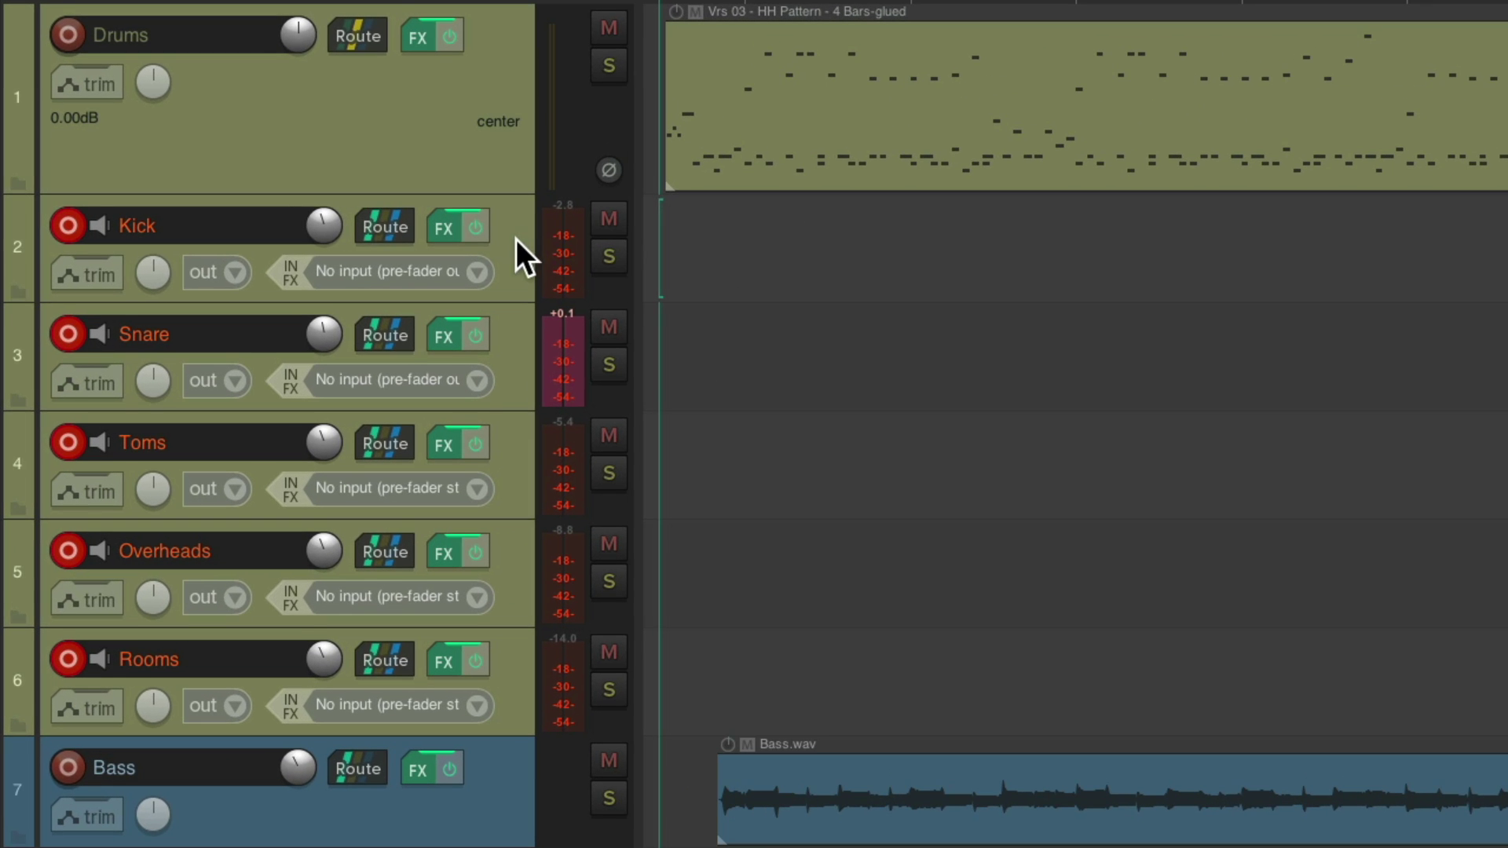
Step: Set the recording output mode of the five armed drum tracks to post-FX, pre-fader
{"action": "left_click", "coordinate": [514, 242]}
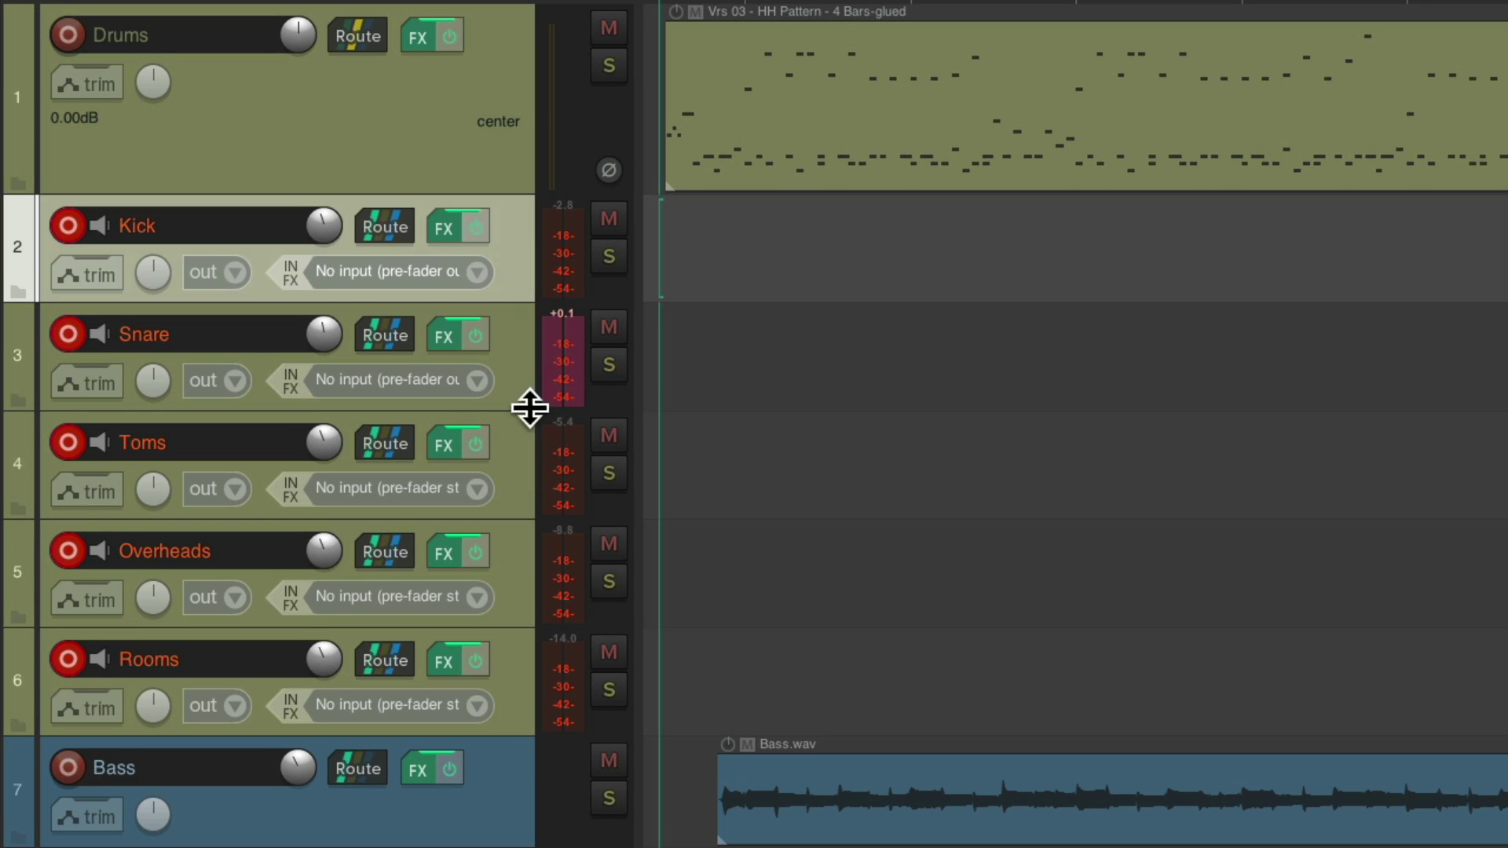
{"action": "left_click", "coordinate": [515, 657], "text": "shift"}
{"action": "left_click", "coordinate": [237, 272]}
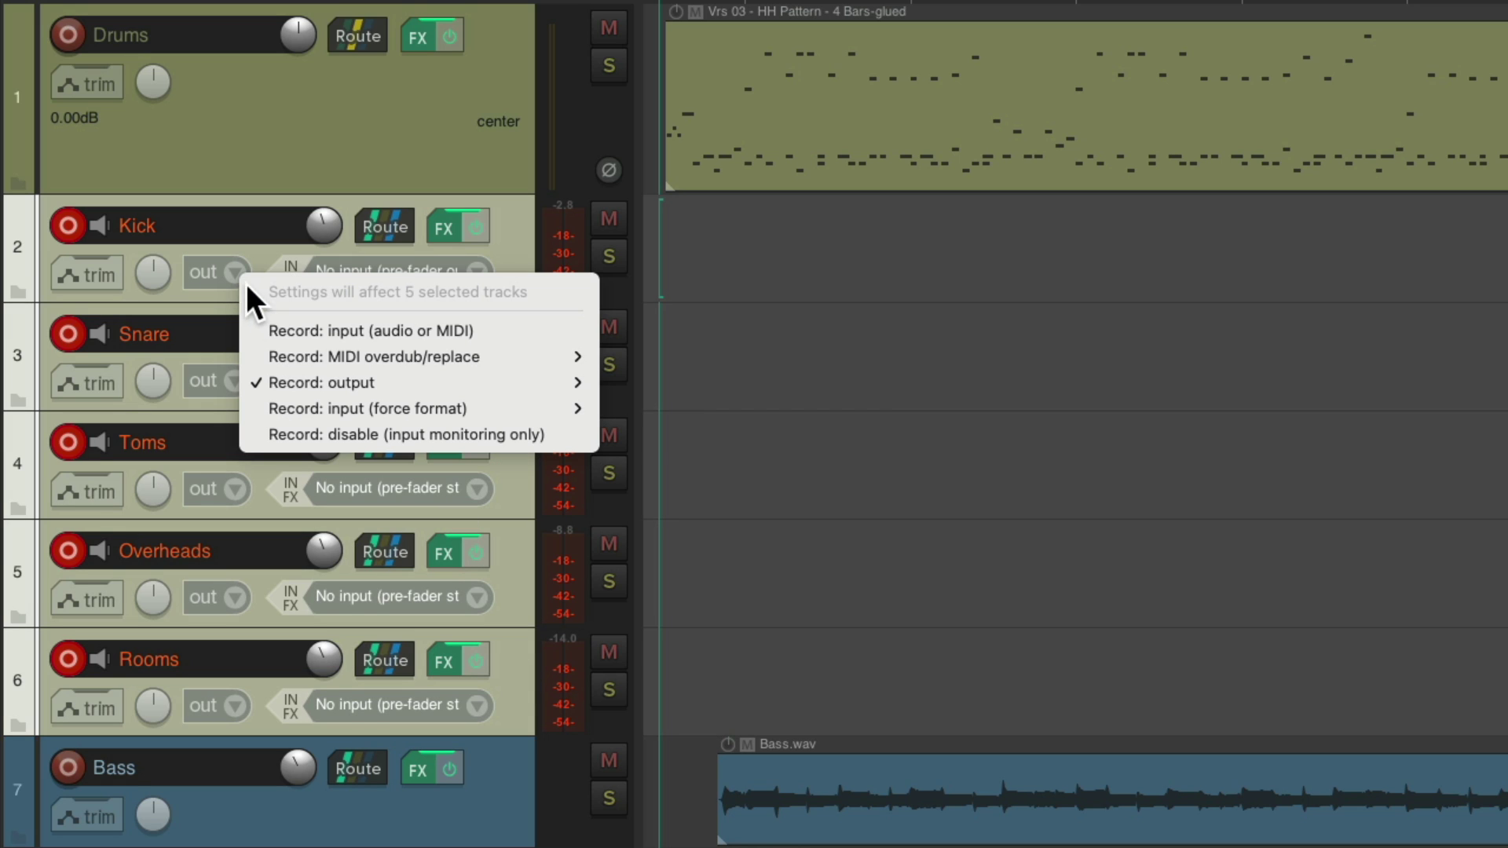
{"action": "mouse_move", "coordinate": [260, 379]}
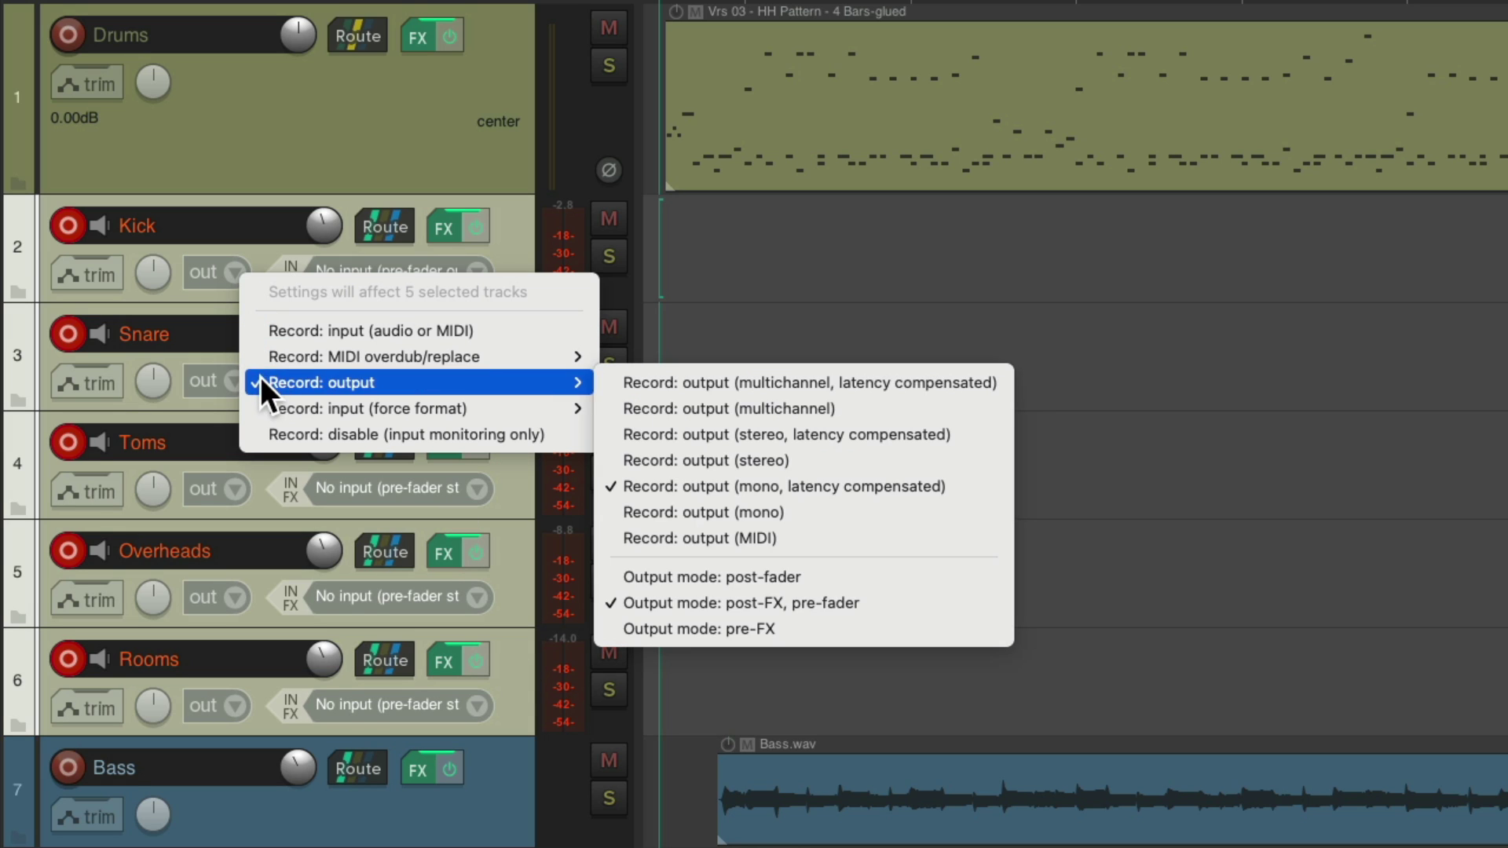
{"action": "left_click", "coordinate": [931, 601]}
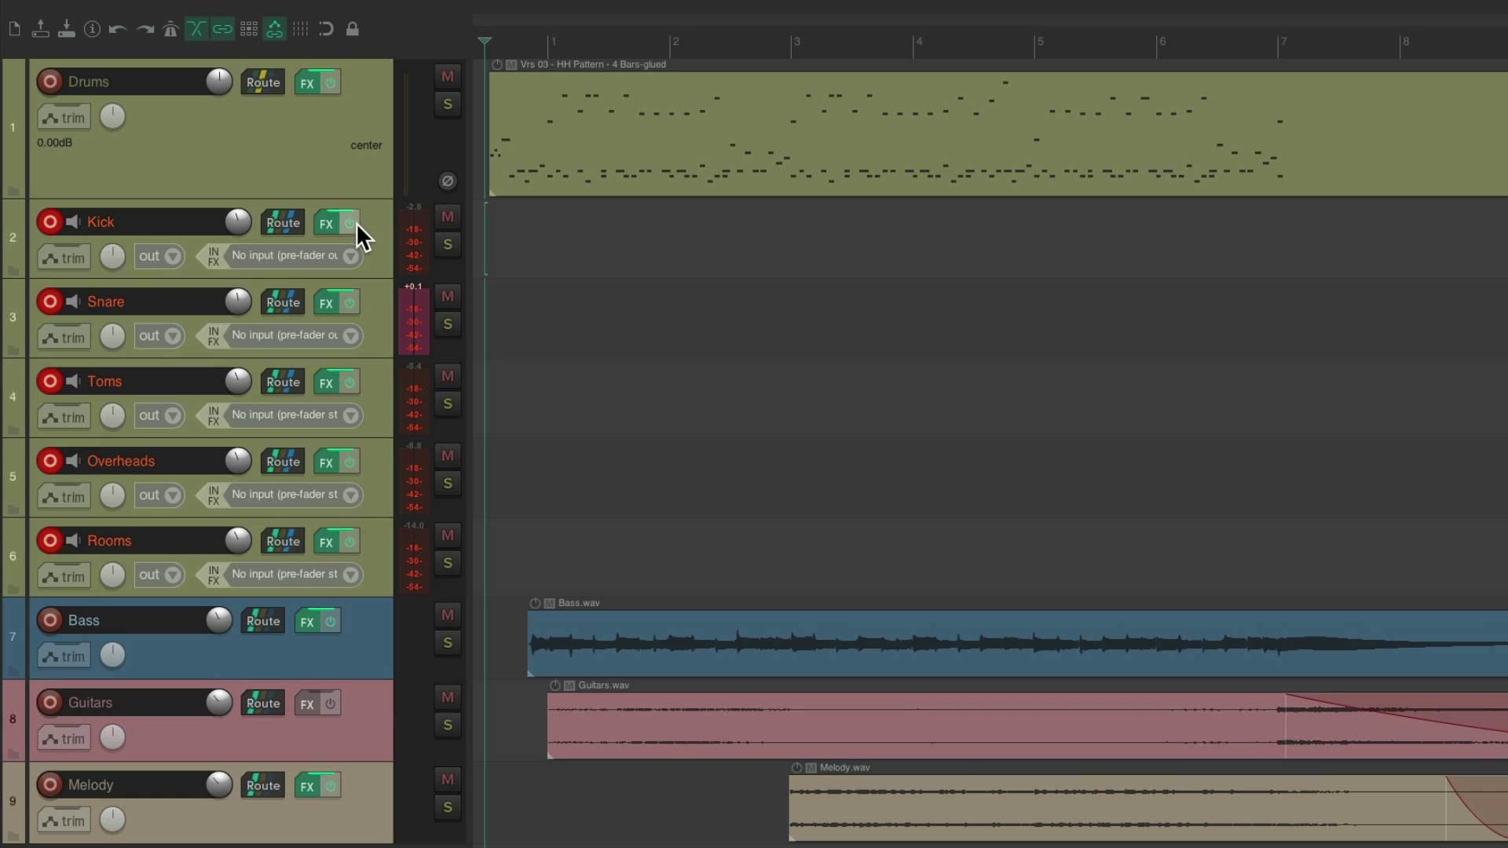
Step: Record the five drum tracks with their effects printed pre-fader, and disarm them and mute the Drums MIDI track
{"action": "key", "text": "ctrl+r"}
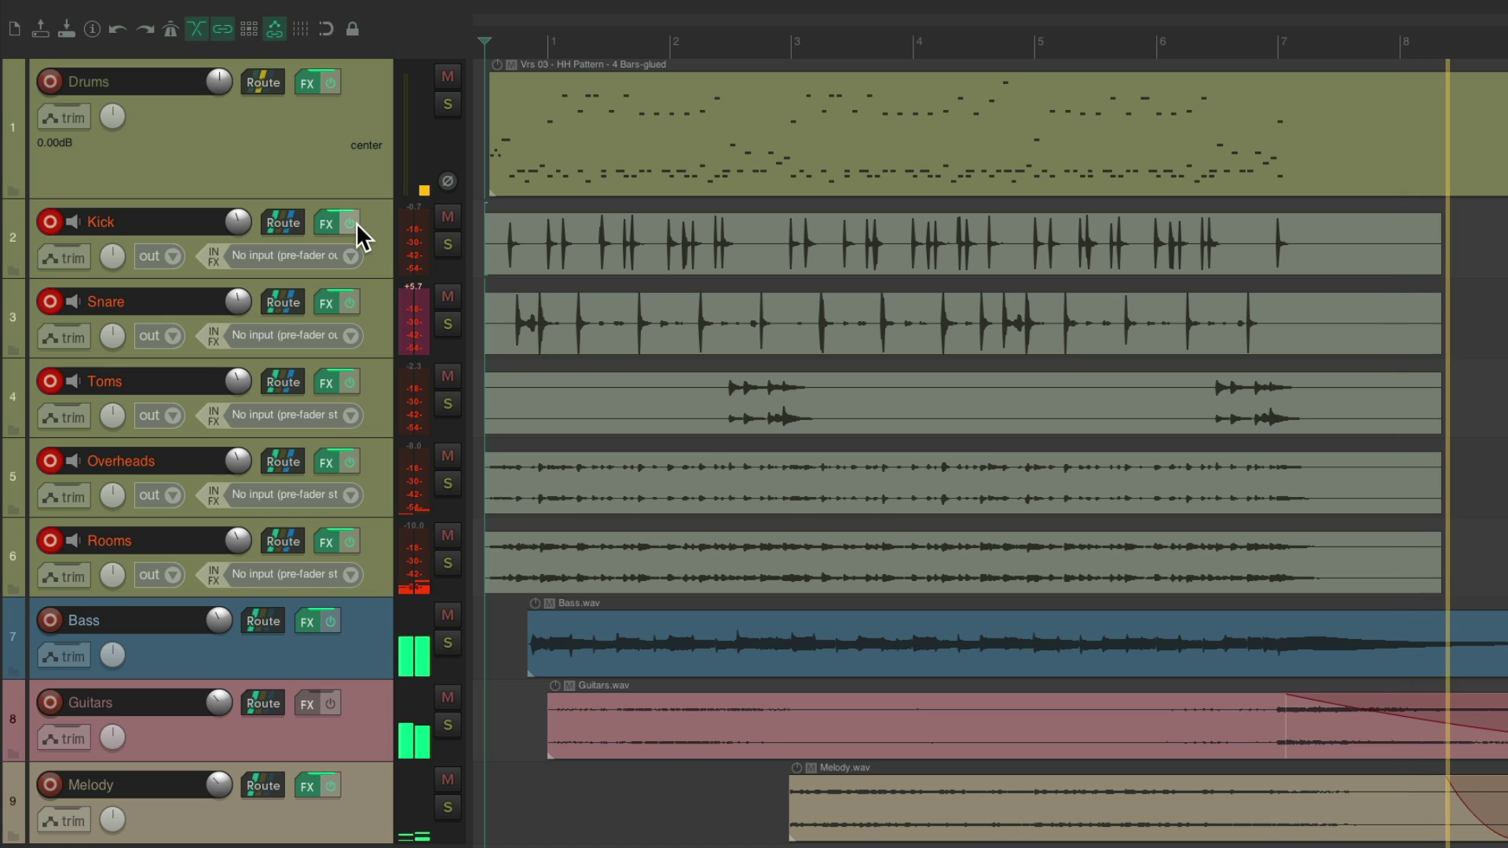
{"action": "key", "text": "space"}
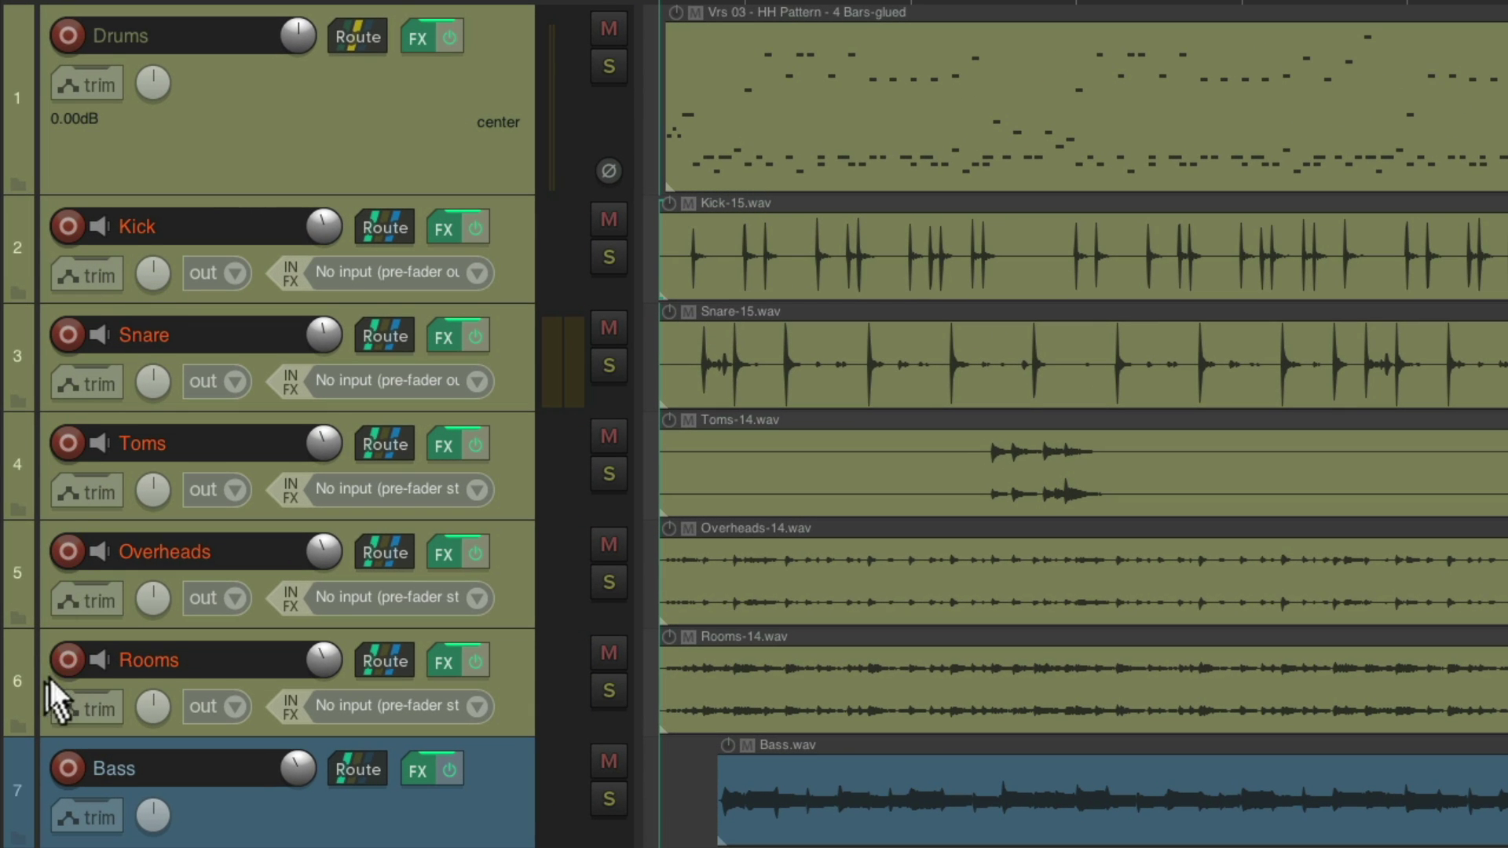
{"action": "left_click", "coordinate": [69, 660], "text": "ctrl"}
{"action": "left_click", "coordinate": [614, 23]}
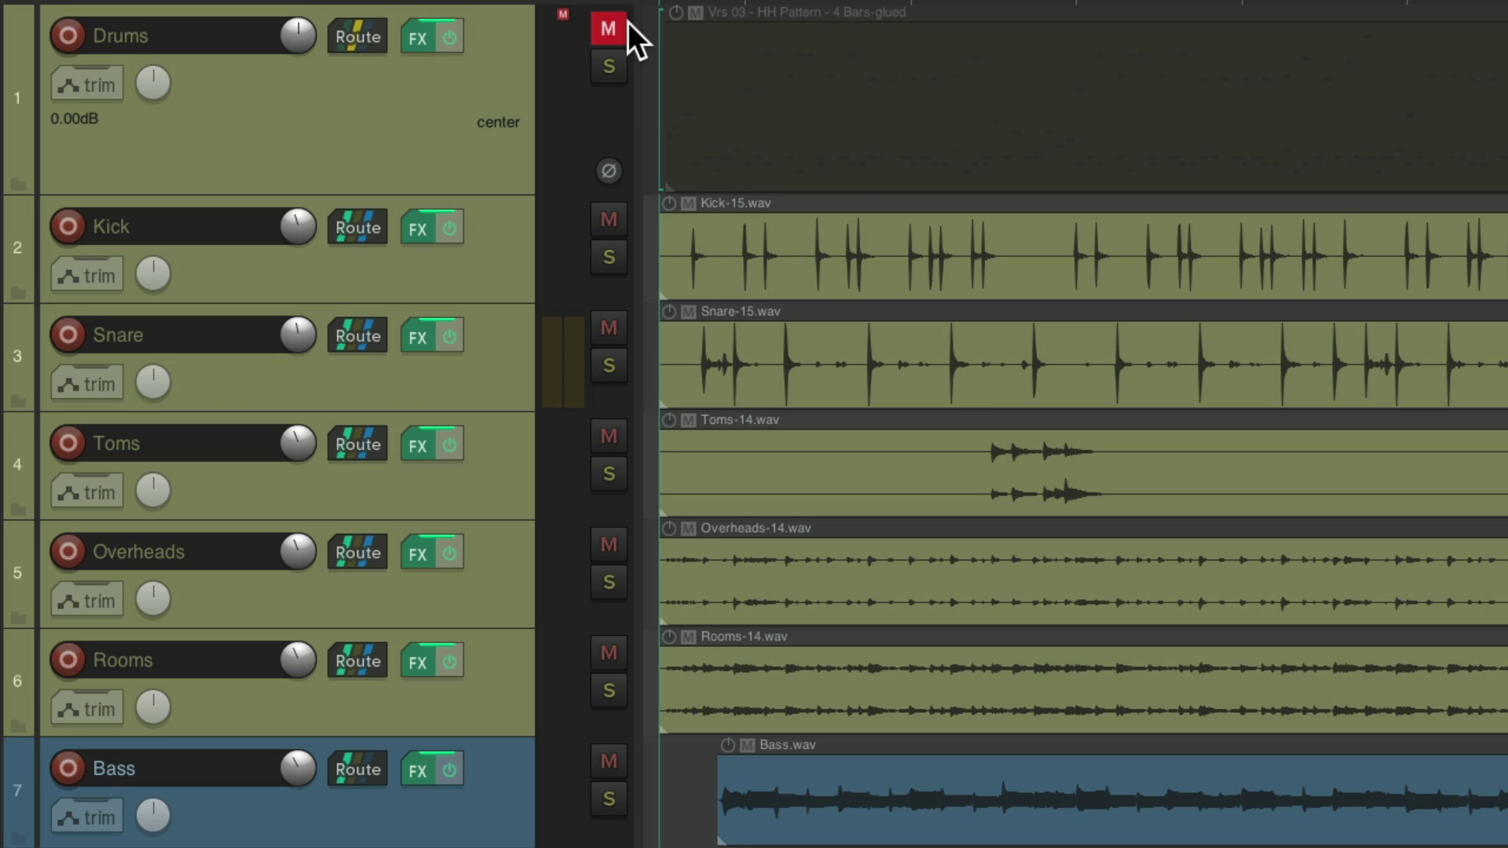
Step: Compare playback of the post-FX recordings with the original MIDI drums by undoing and redoing the recording, and check the mixer's effects and faders
{"action": "key", "text": "space"}
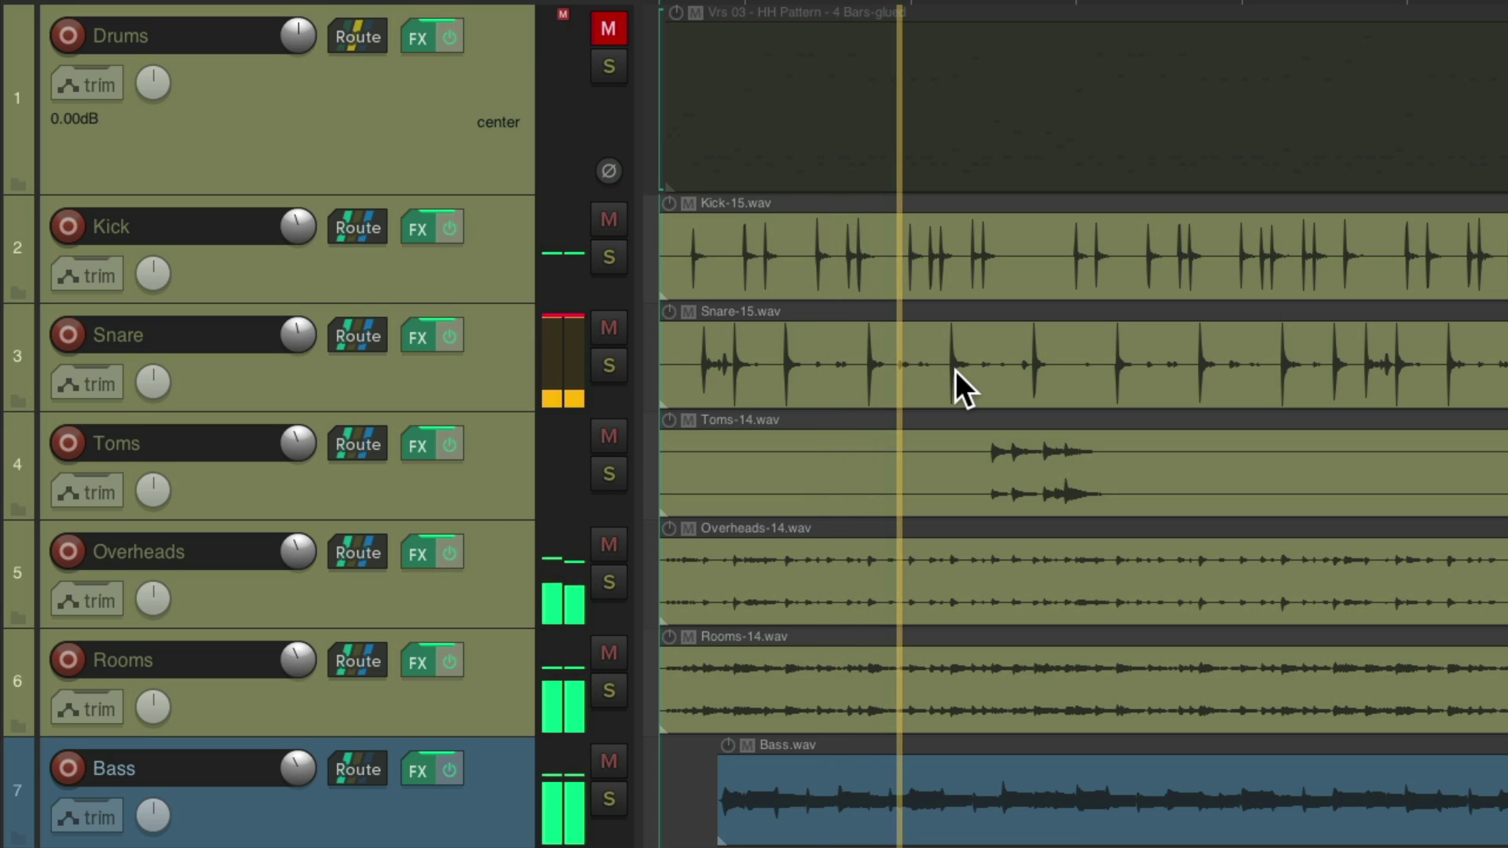
{"action": "key", "text": "space"}
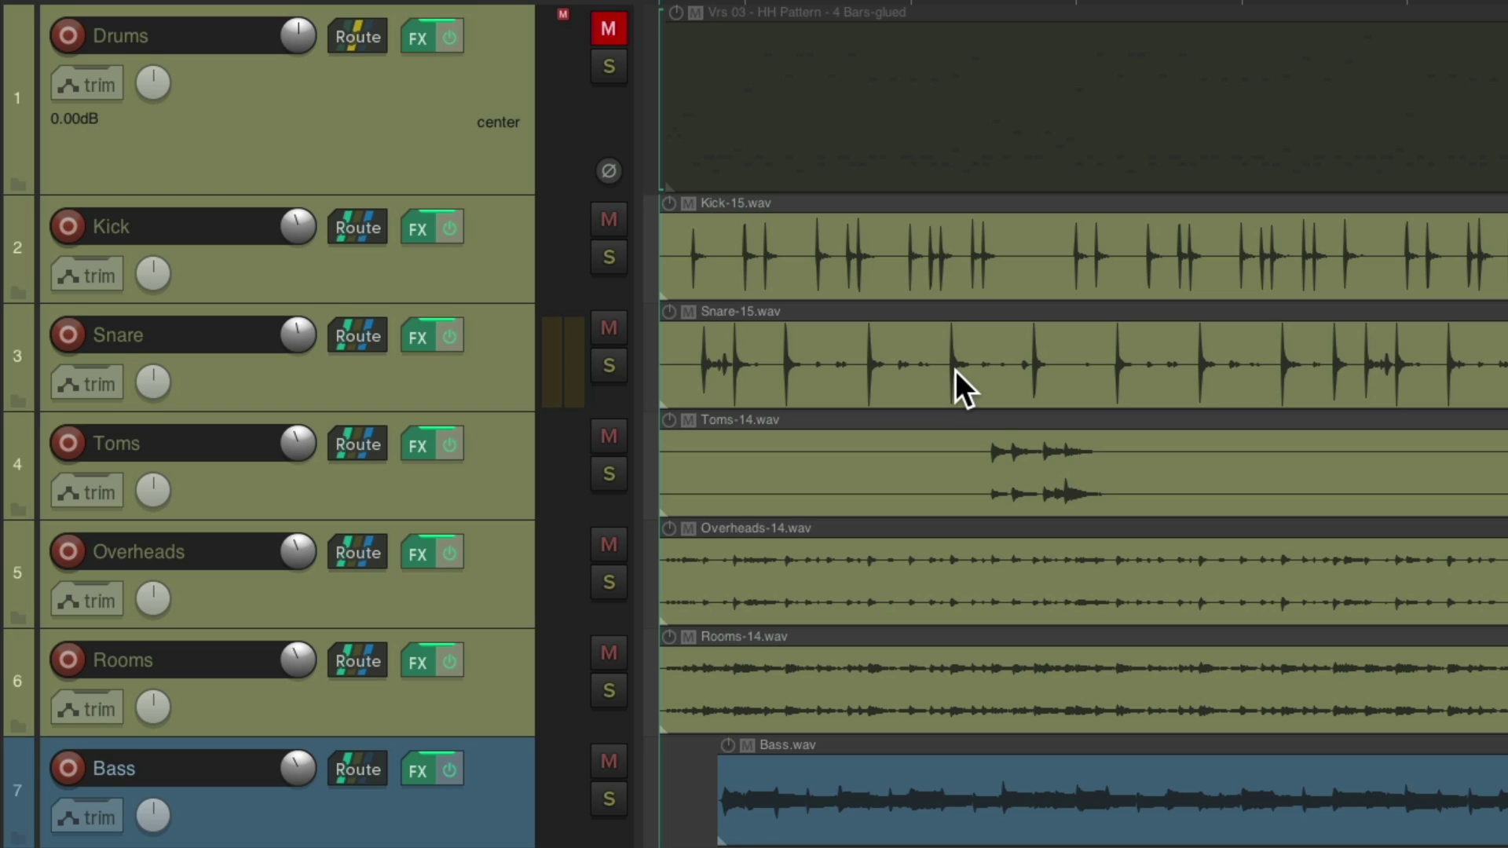
{"action": "key", "text": "ctrl+r"}
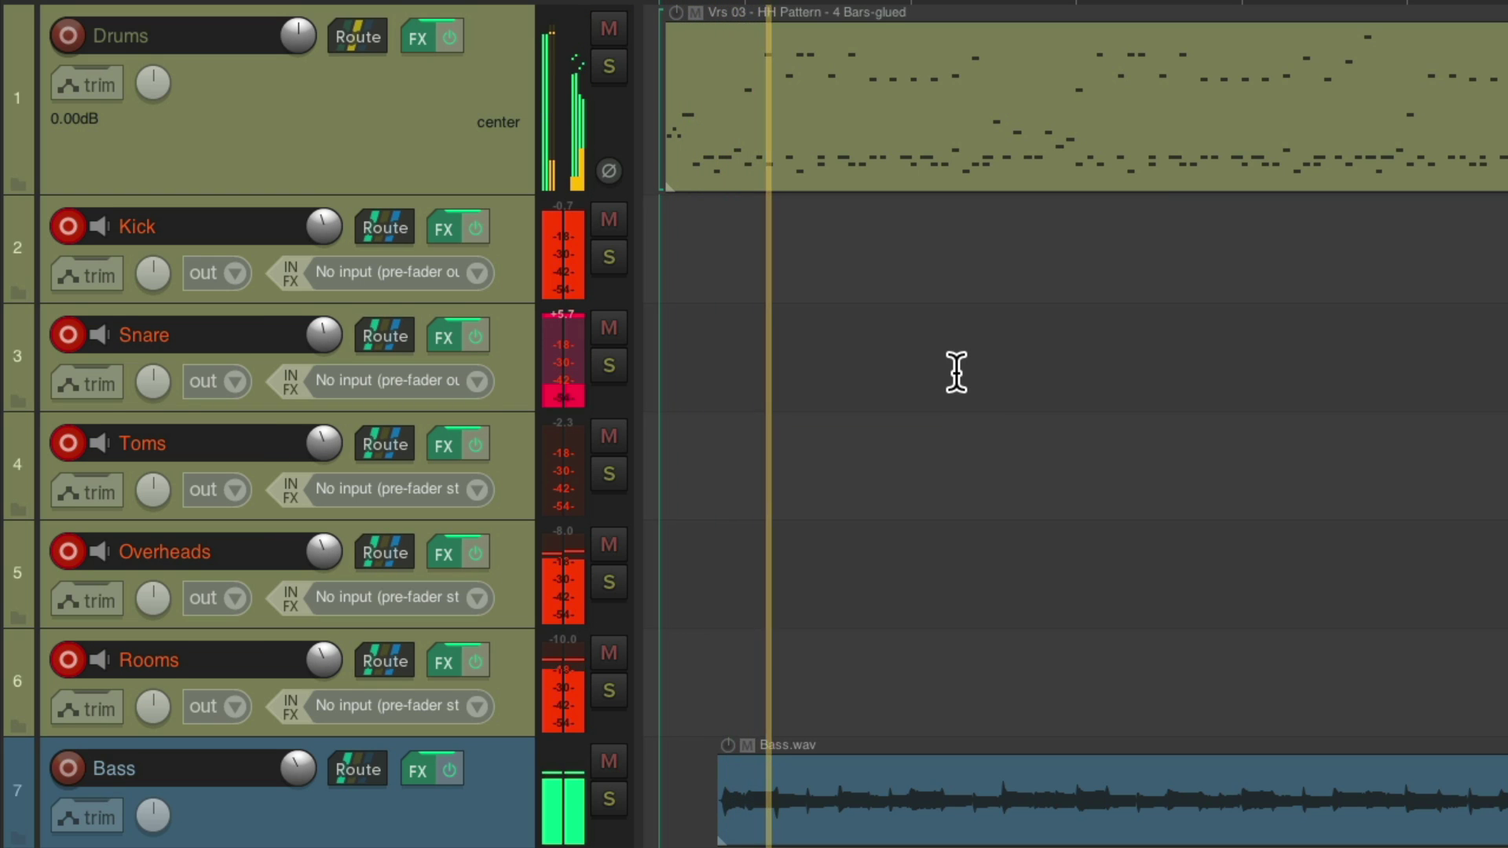
{"action": "key", "text": "space"}
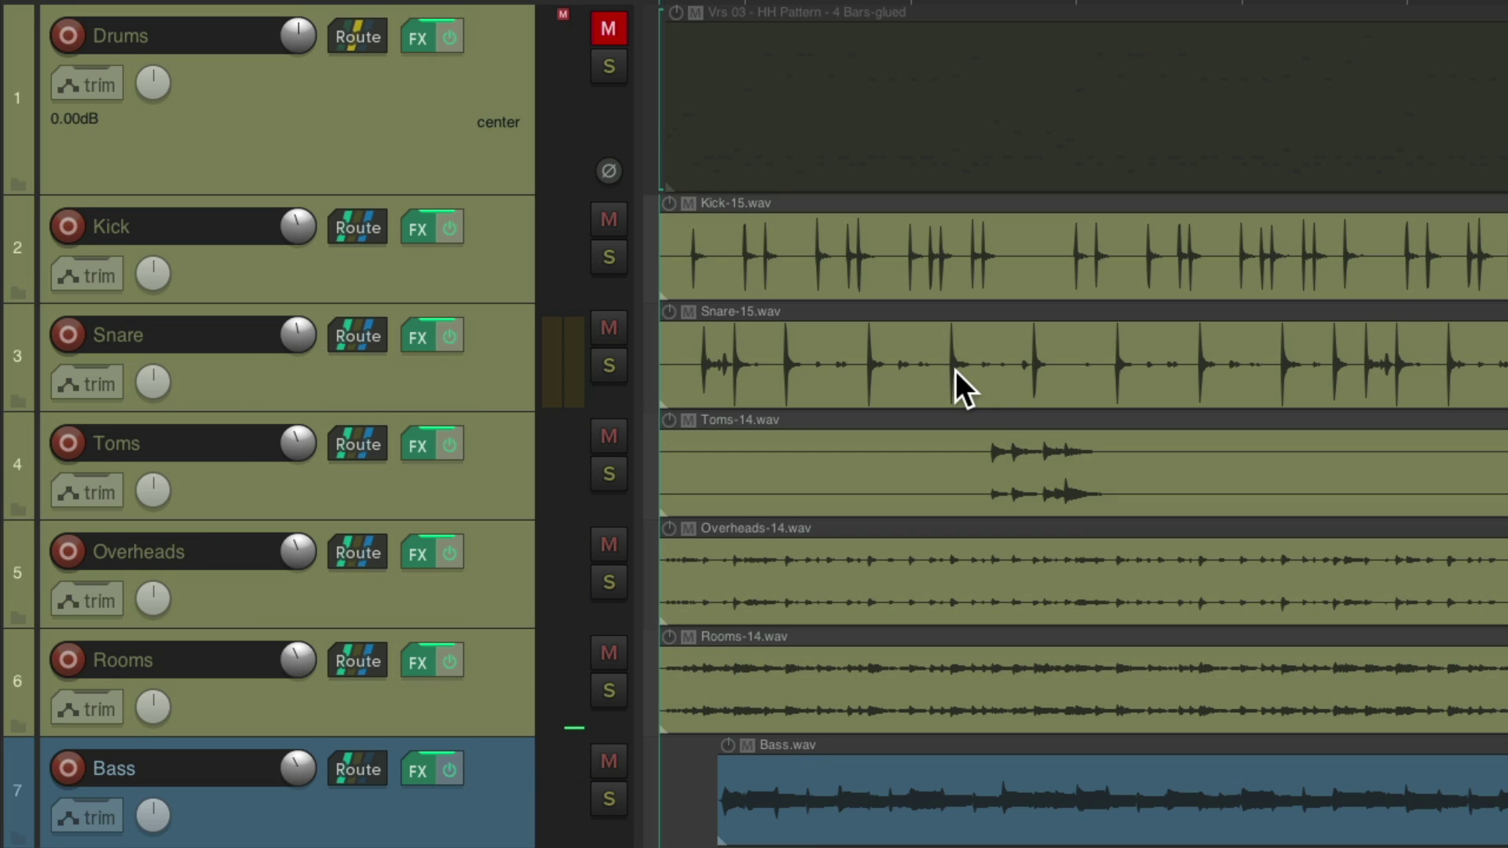
{"action": "key", "text": "space"}
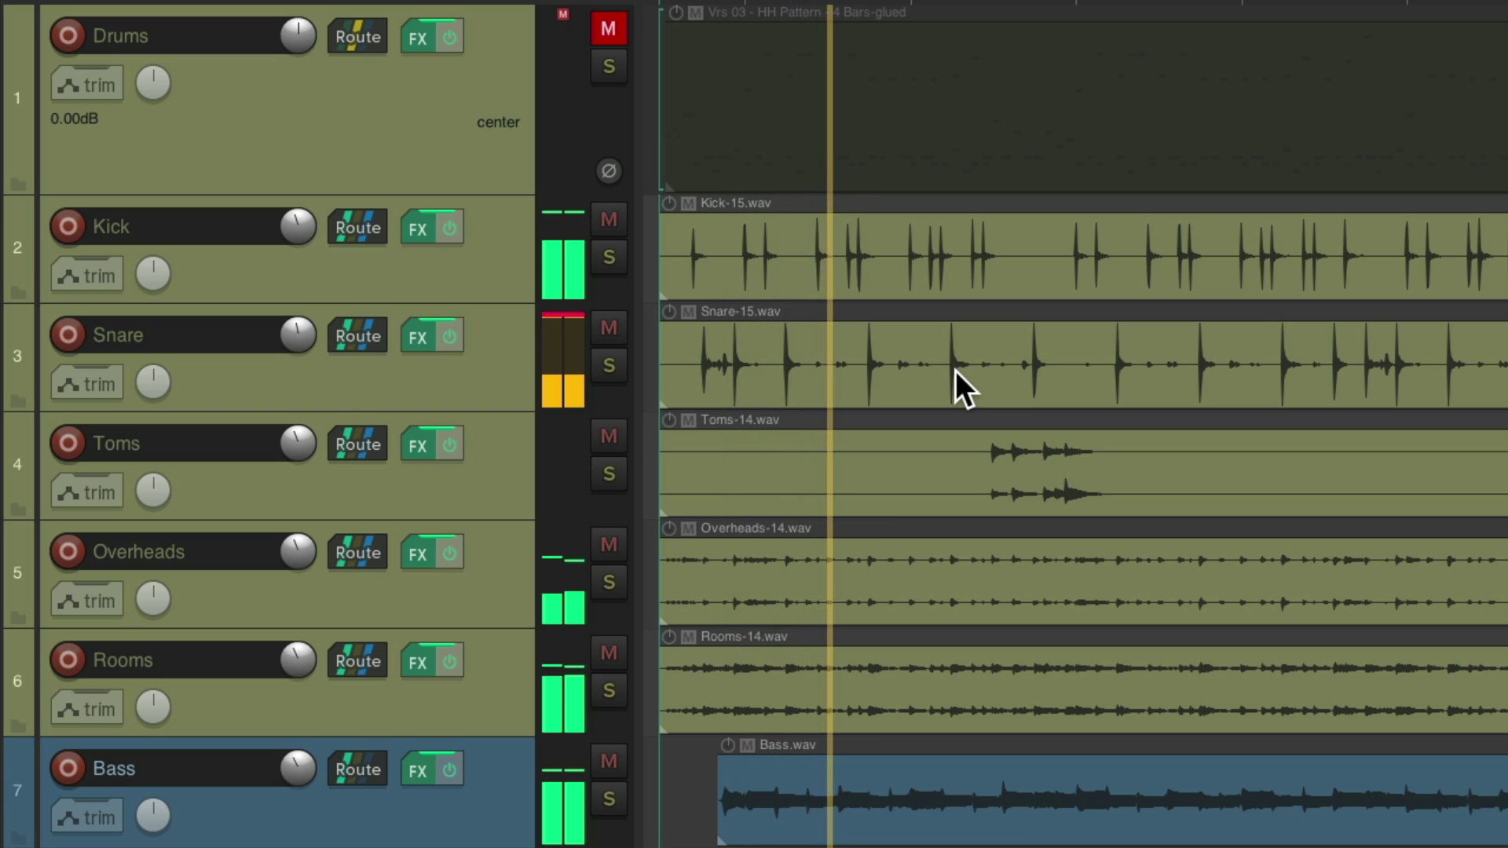
{"action": "key", "text": "space"}
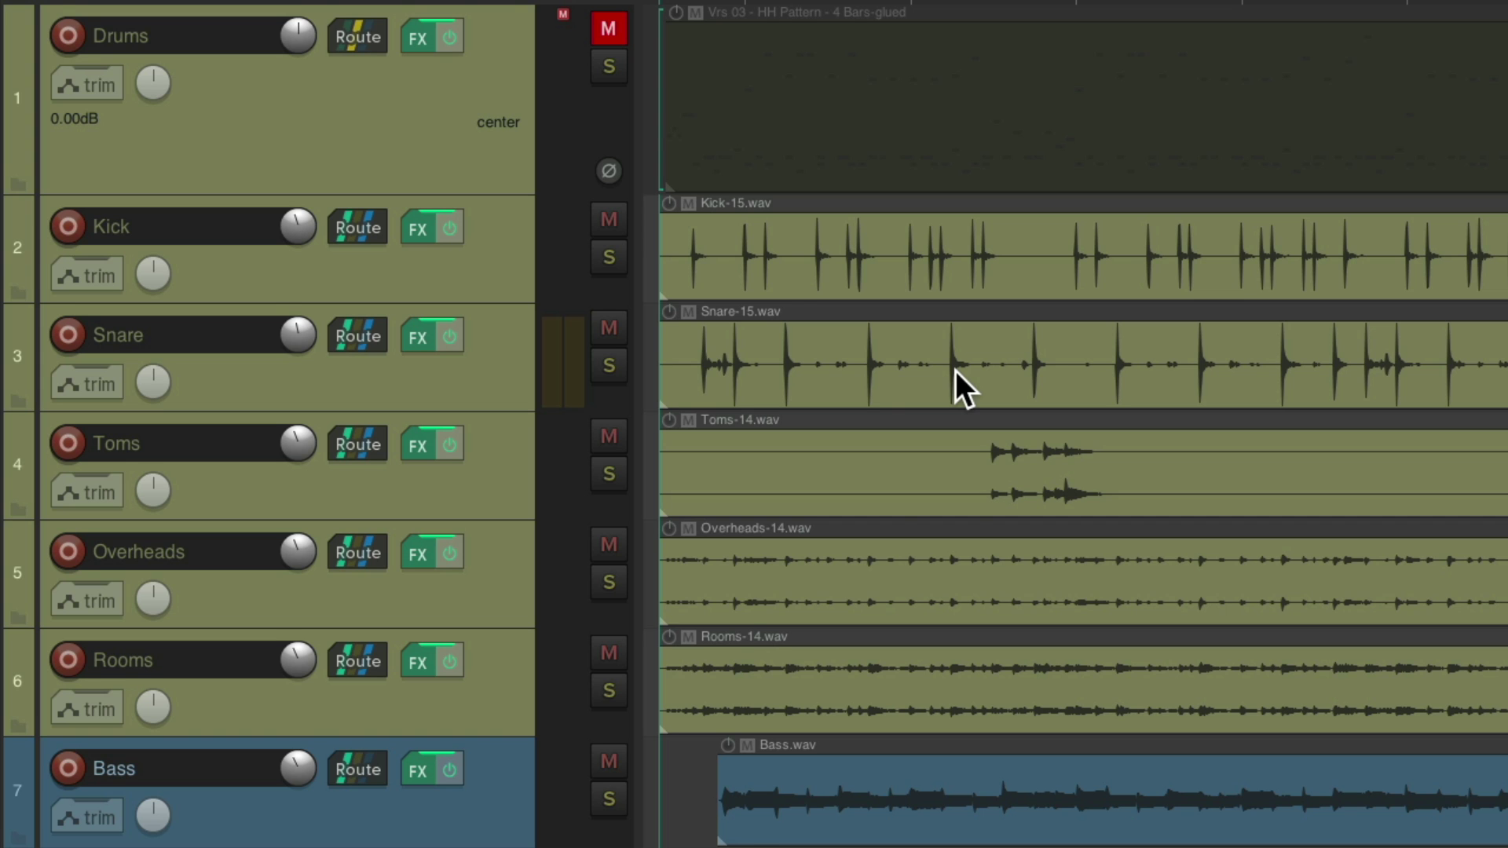
{"action": "key", "text": "super+m"}
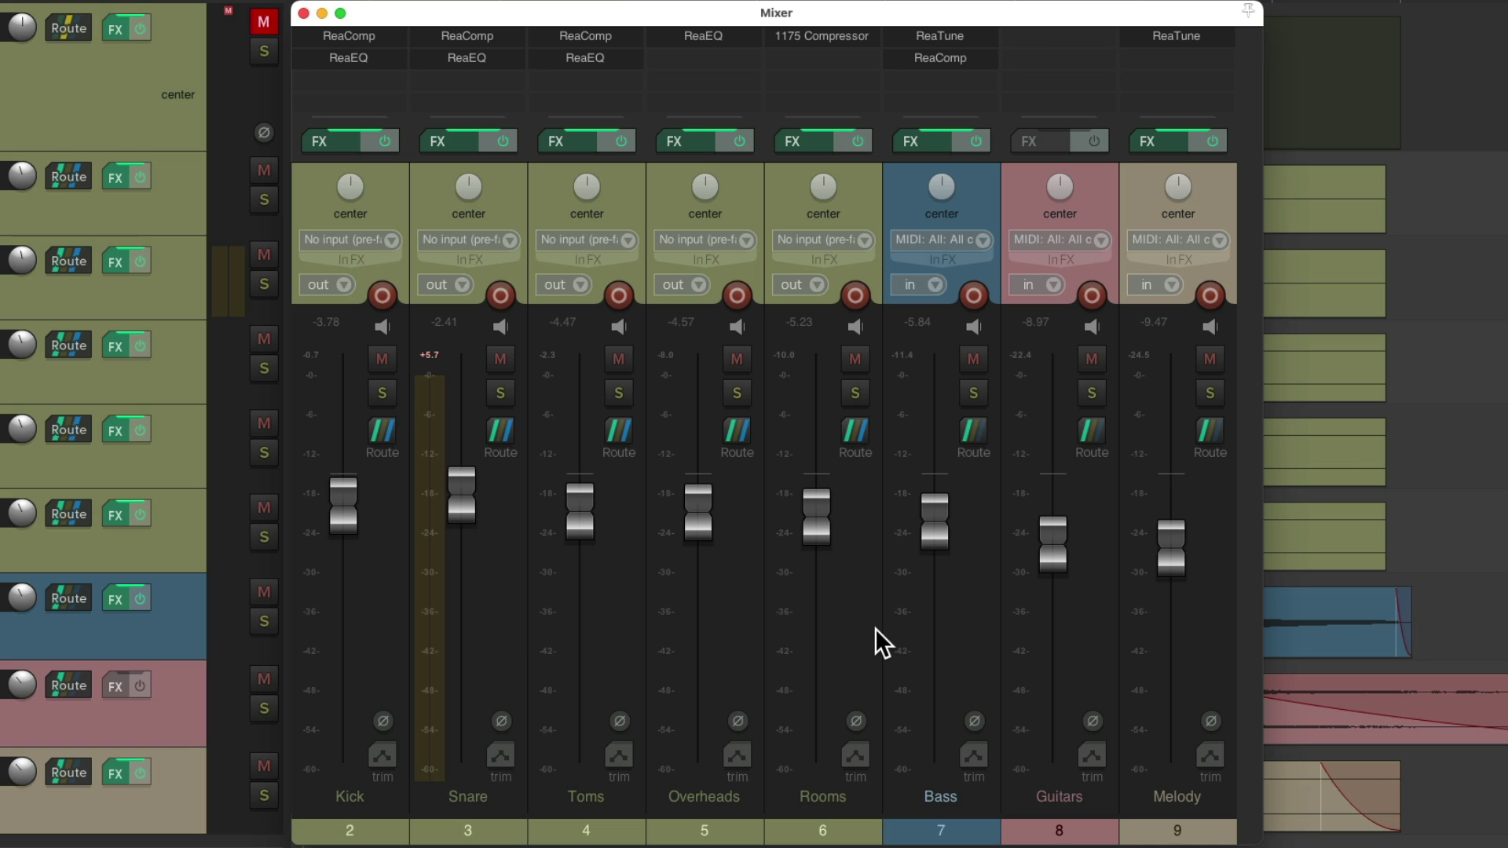
{"action": "key", "text": "super+m"}
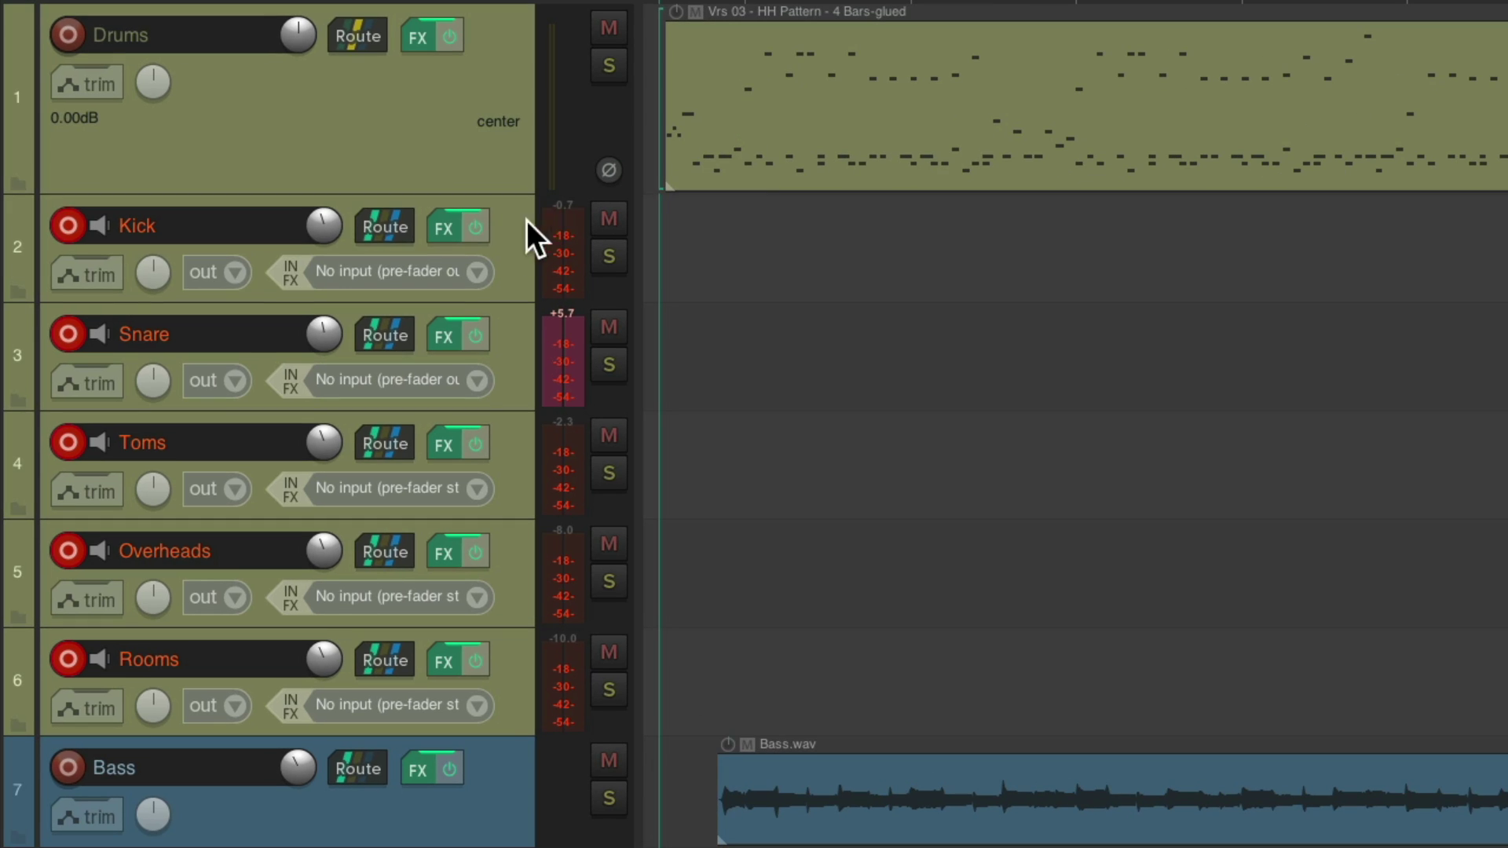
Step: Set the recording output mode of the Kick through Rooms tracks to pre-FX
{"action": "left_click", "coordinate": [418, 231]}
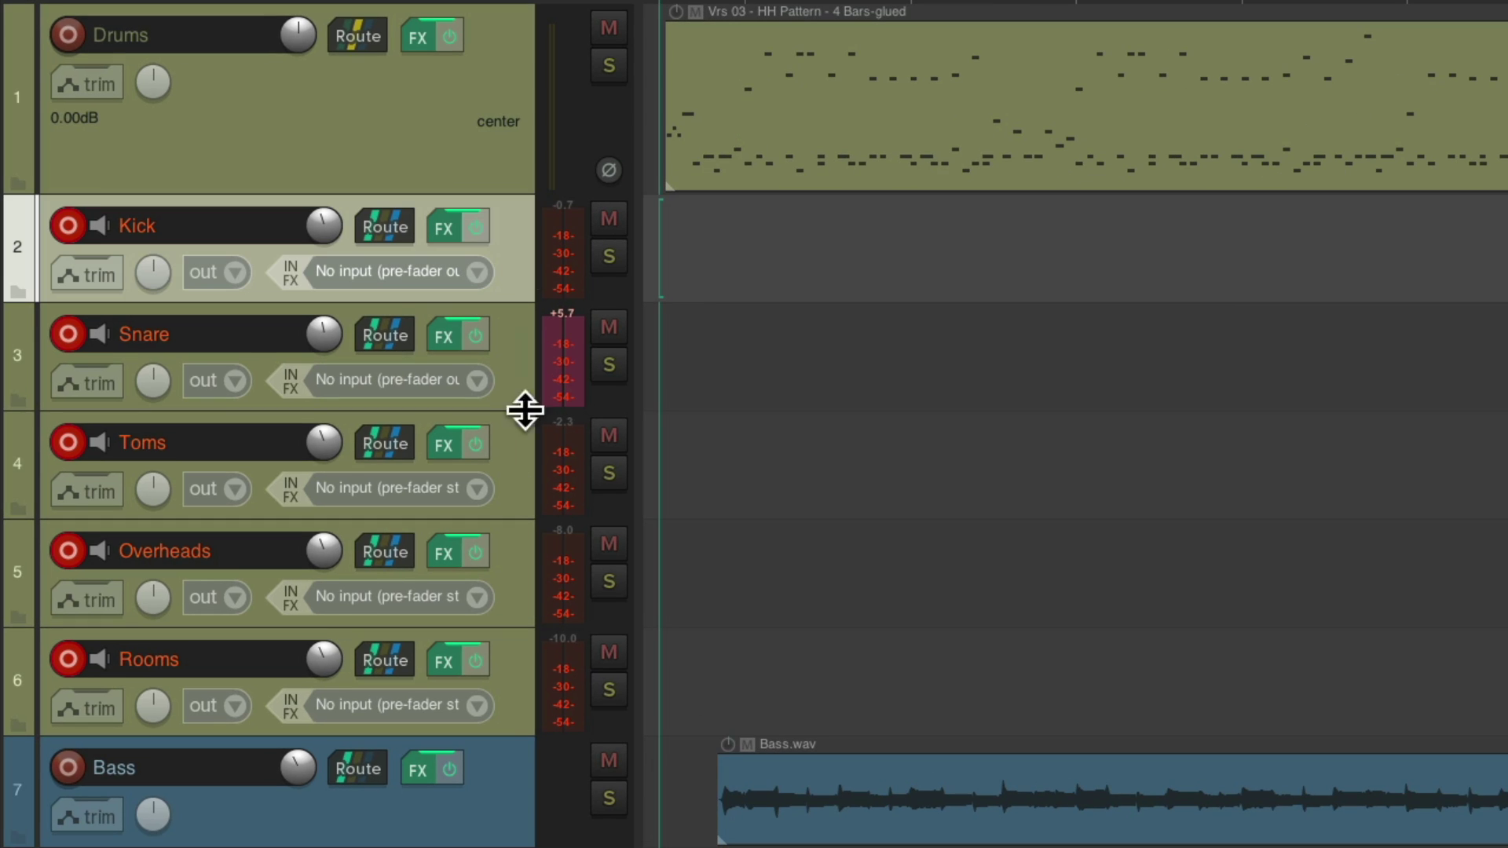
{"action": "left_click", "coordinate": [509, 650], "text": "shift"}
{"action": "left_click", "coordinate": [230, 274]}
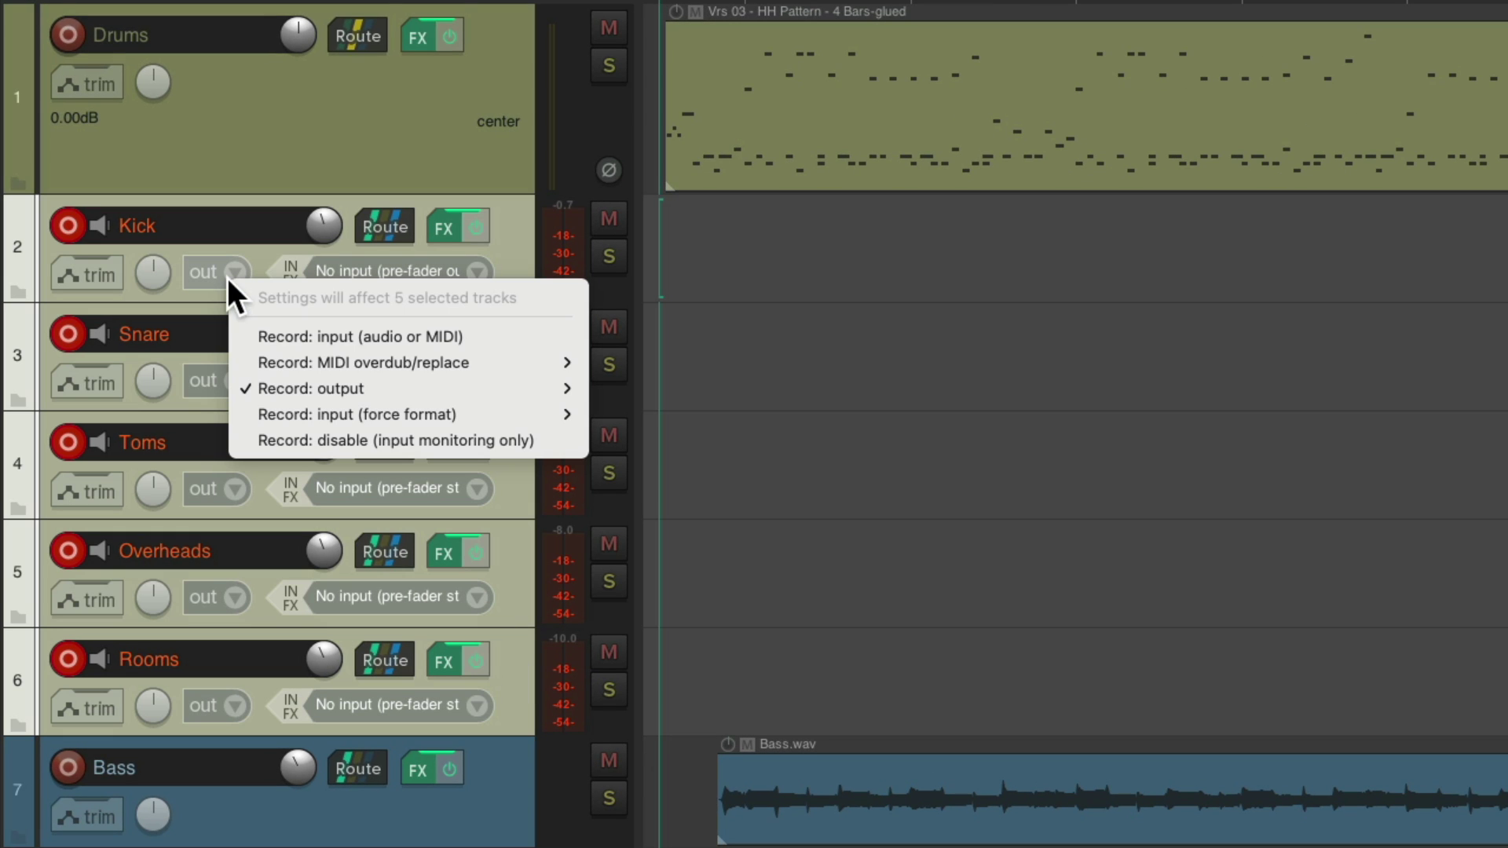
{"action": "mouse_move", "coordinate": [236, 387]}
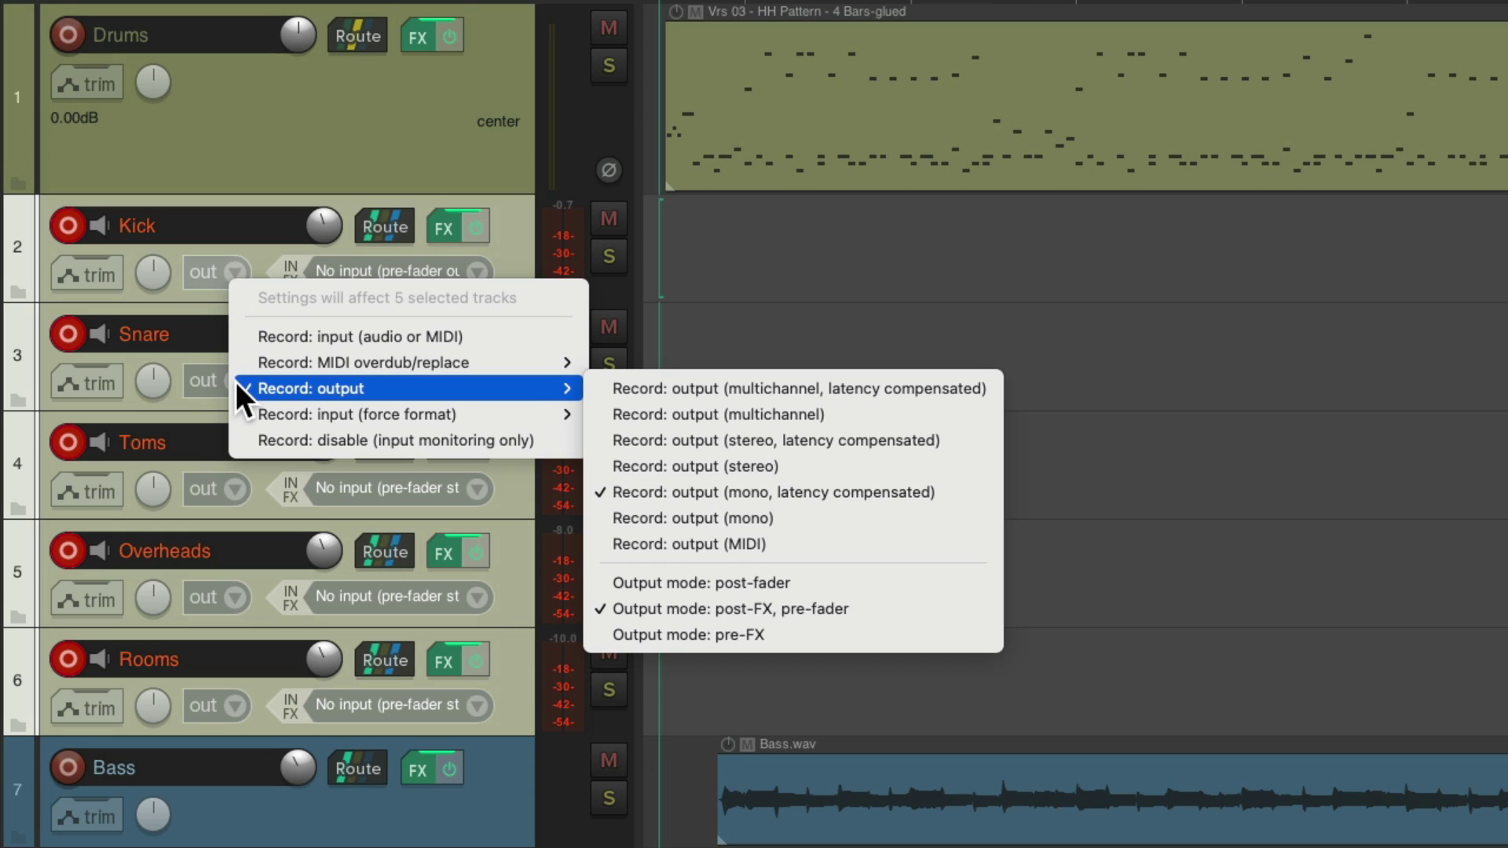
{"action": "left_click", "coordinate": [868, 633]}
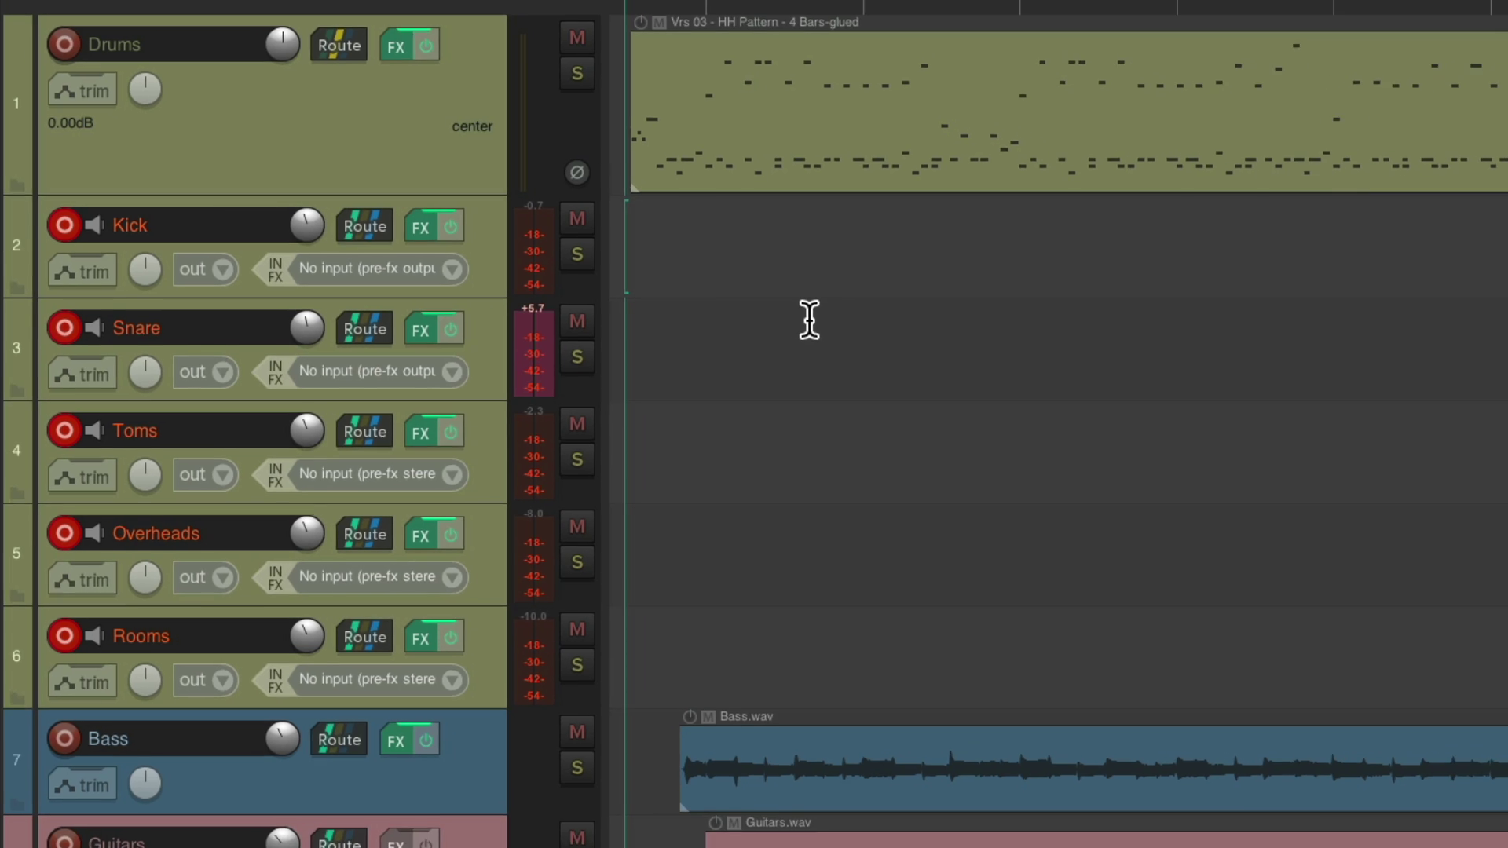
Step: Record the five drum tracks' pre-FX outputs as audio, and disarm them and mute the Drums MIDI track
{"action": "key", "text": "space"}
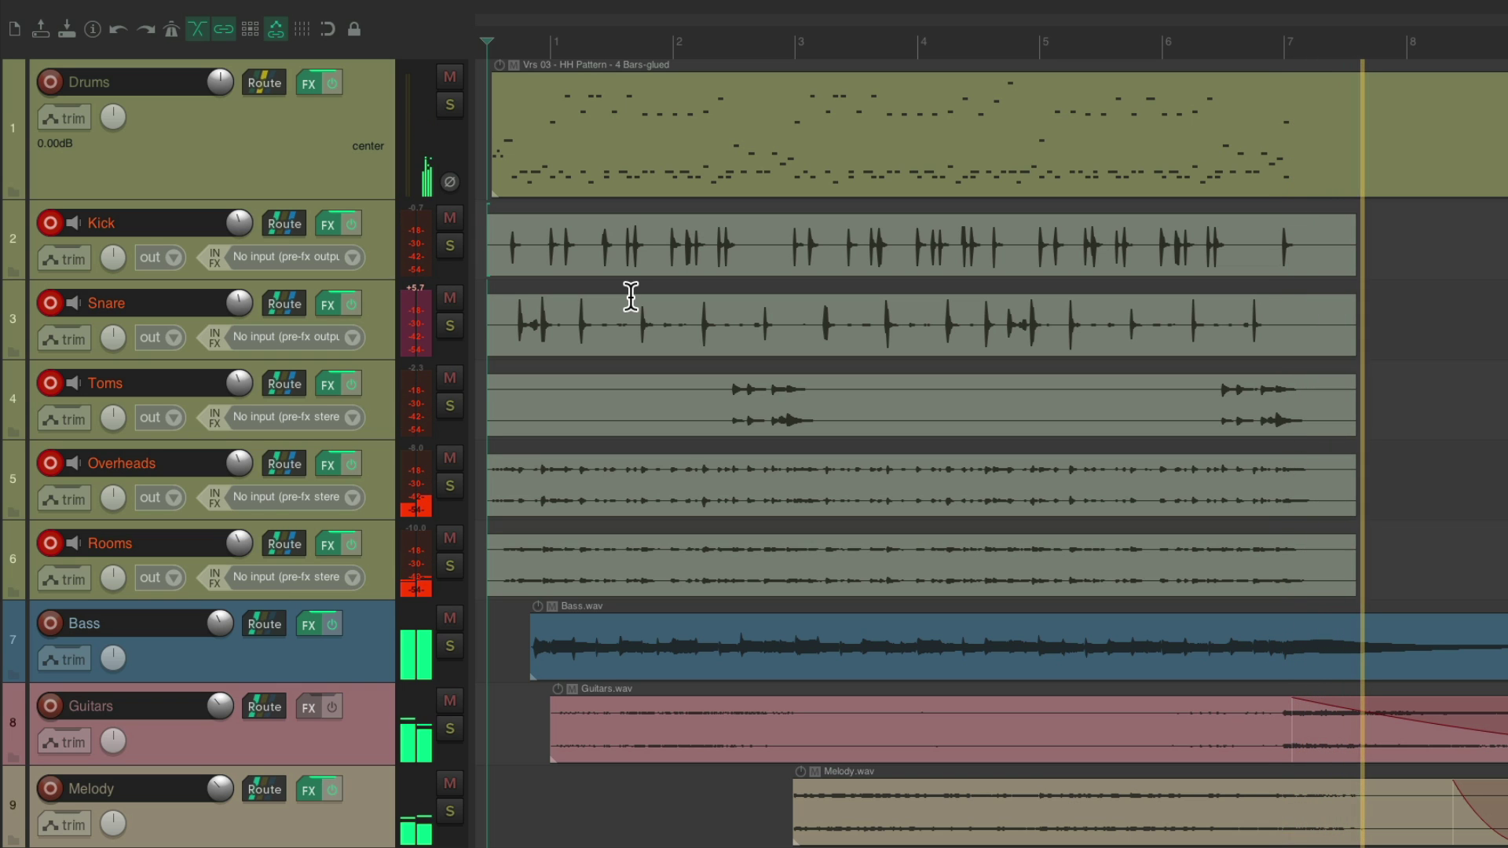
{"action": "key", "text": "space"}
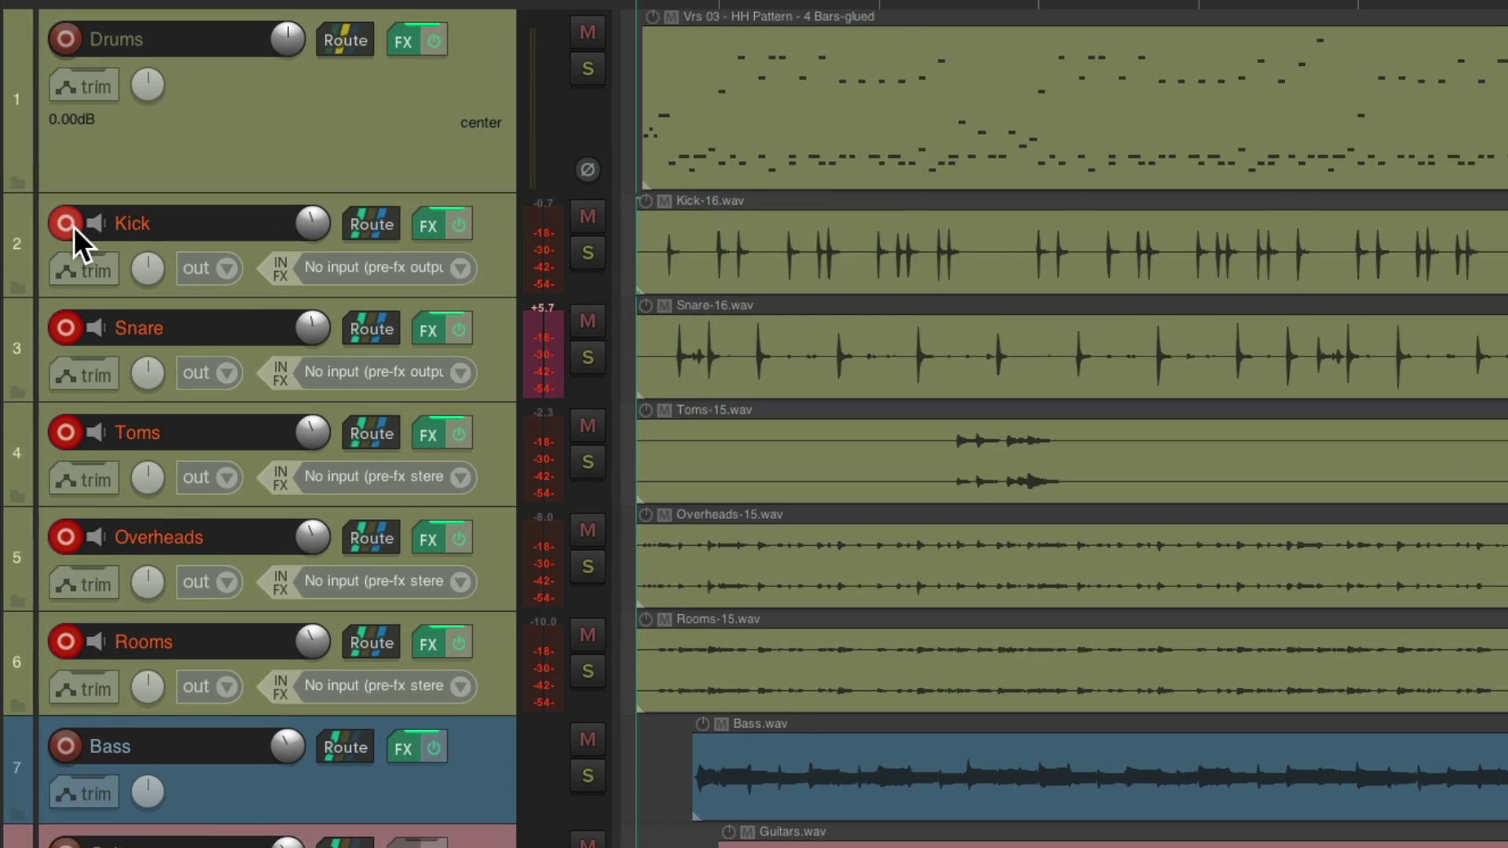
{"action": "left_click", "coordinate": [60, 659]}
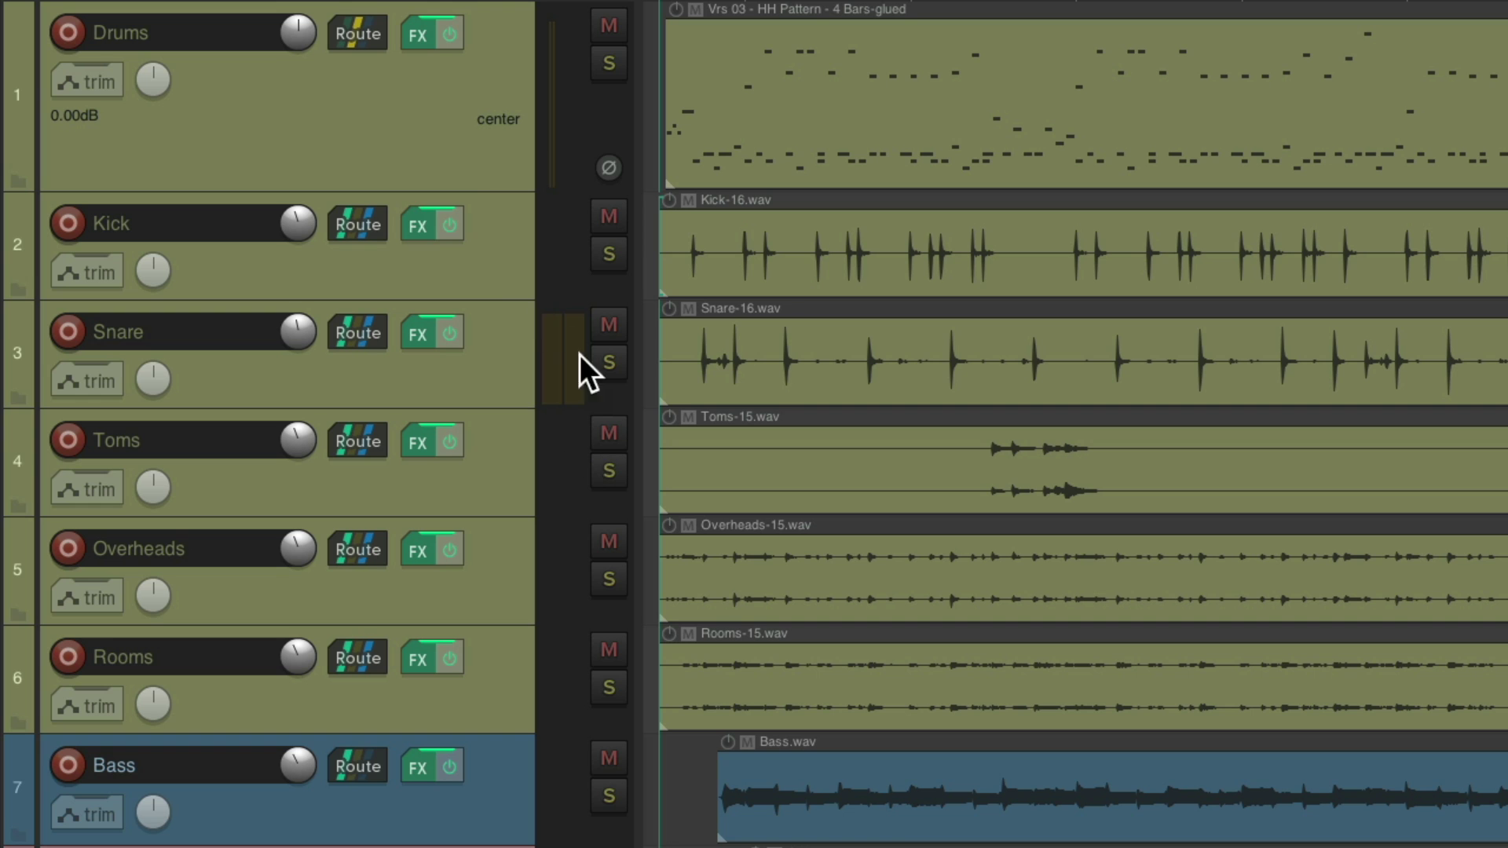
{"action": "left_click", "coordinate": [602, 32]}
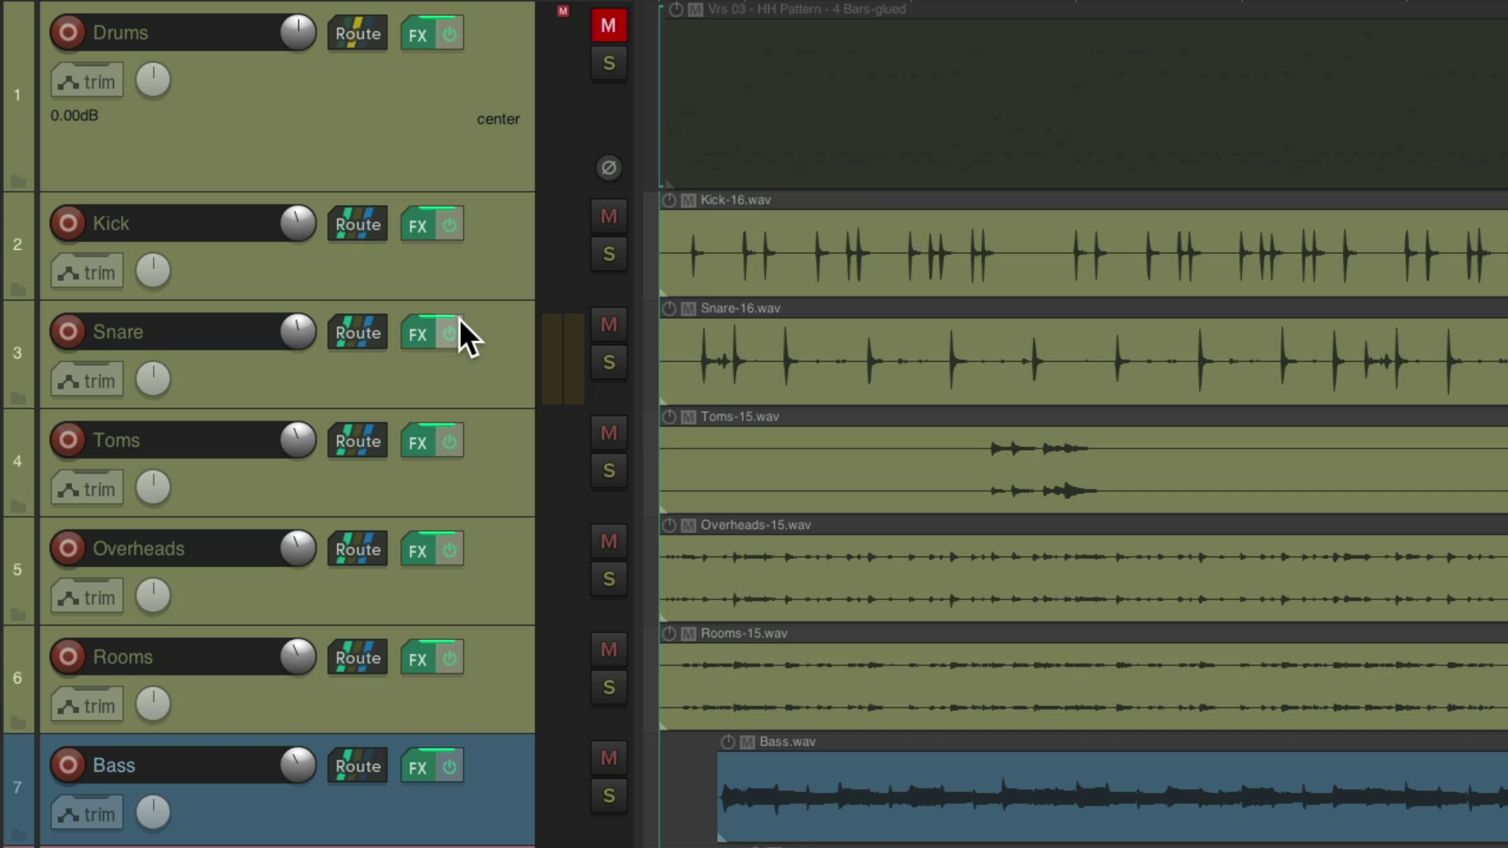
Step: Check the drum tracks' effects and fader levels in the mixer
{"action": "key", "text": "super+m"}
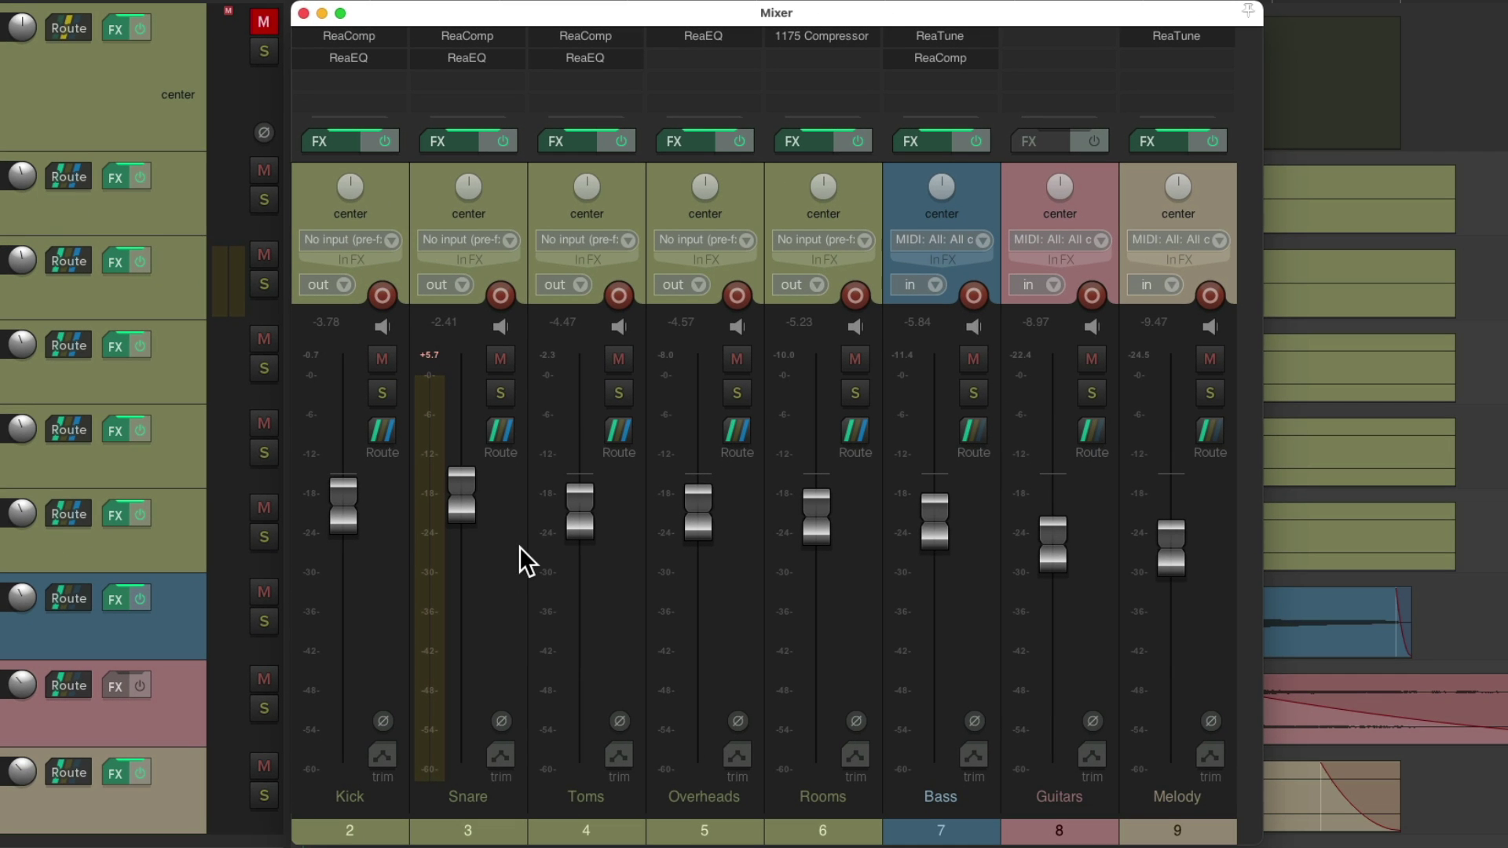
{"action": "key", "text": "super+m"}
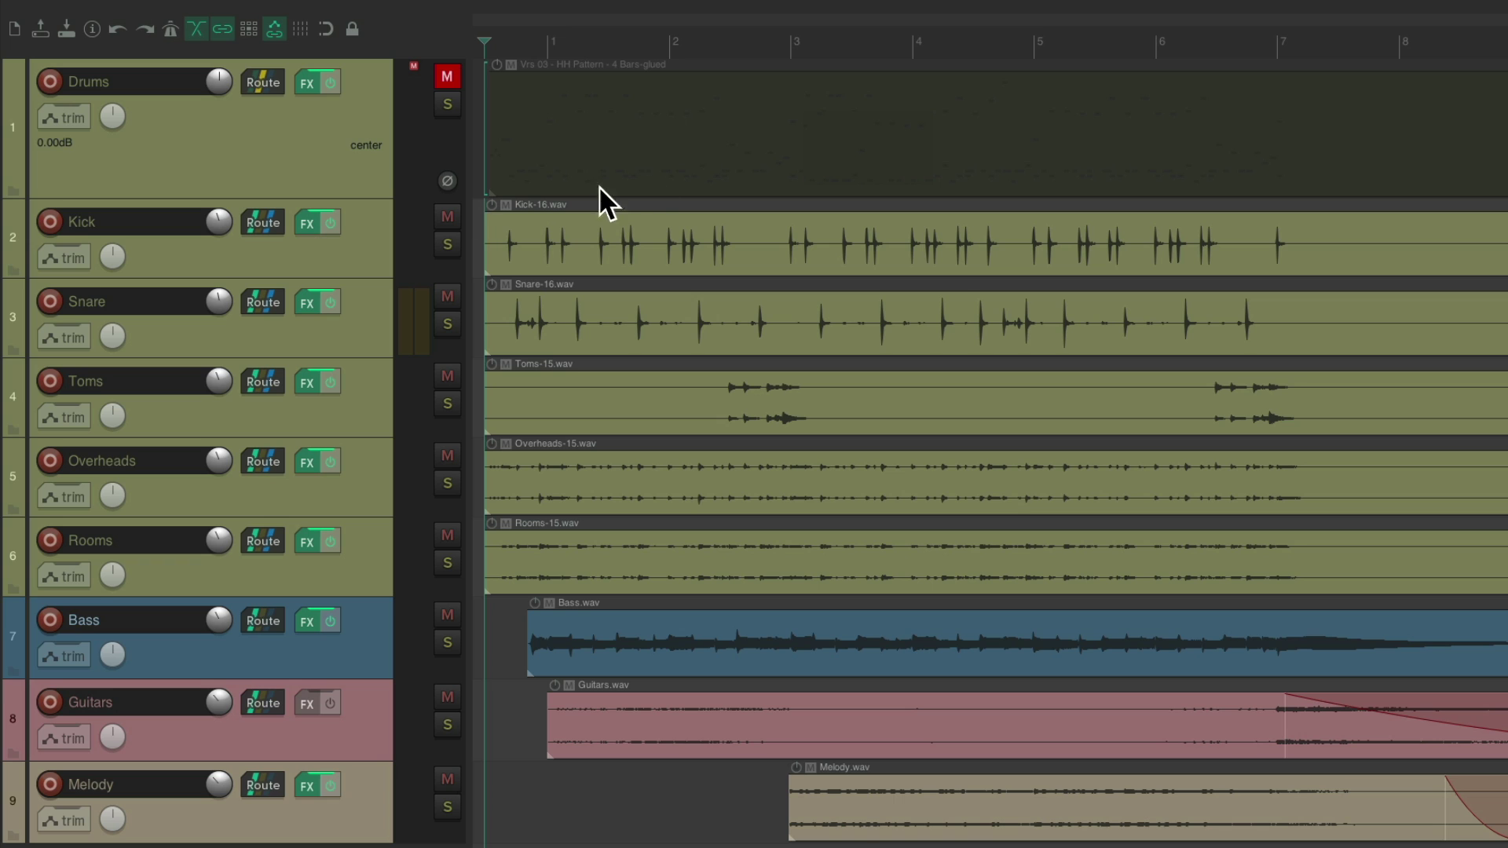
Step: Compare playback of the pre-FX recordings with the original MIDI drums by undoing and redoing the recording, and review the drum tracks' mixer effects and faders
{"action": "key", "text": "space"}
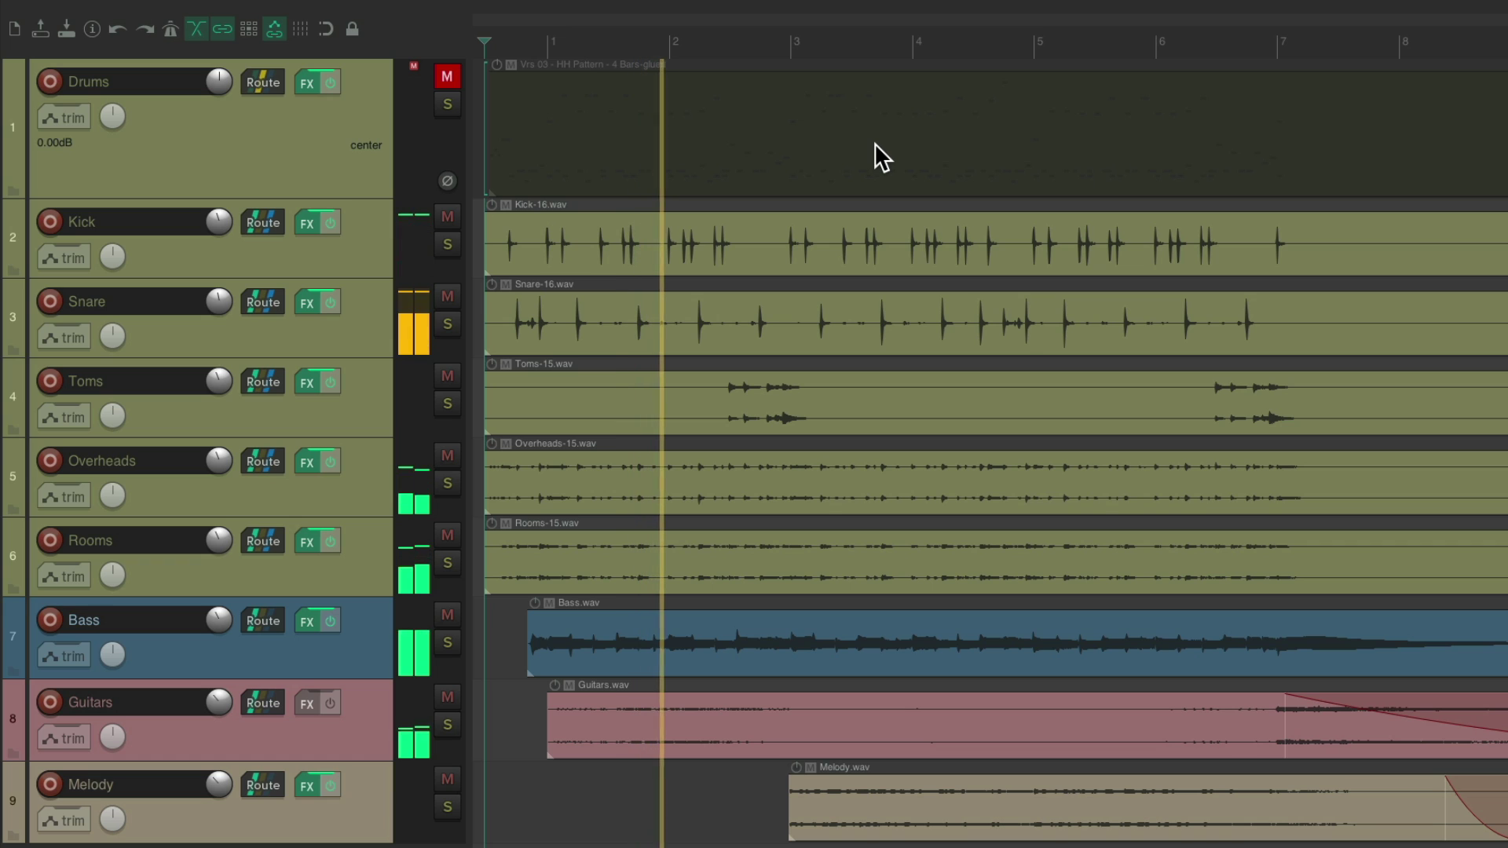
{"action": "key", "text": "space"}
{"action": "key", "text": "ctrl+z"}
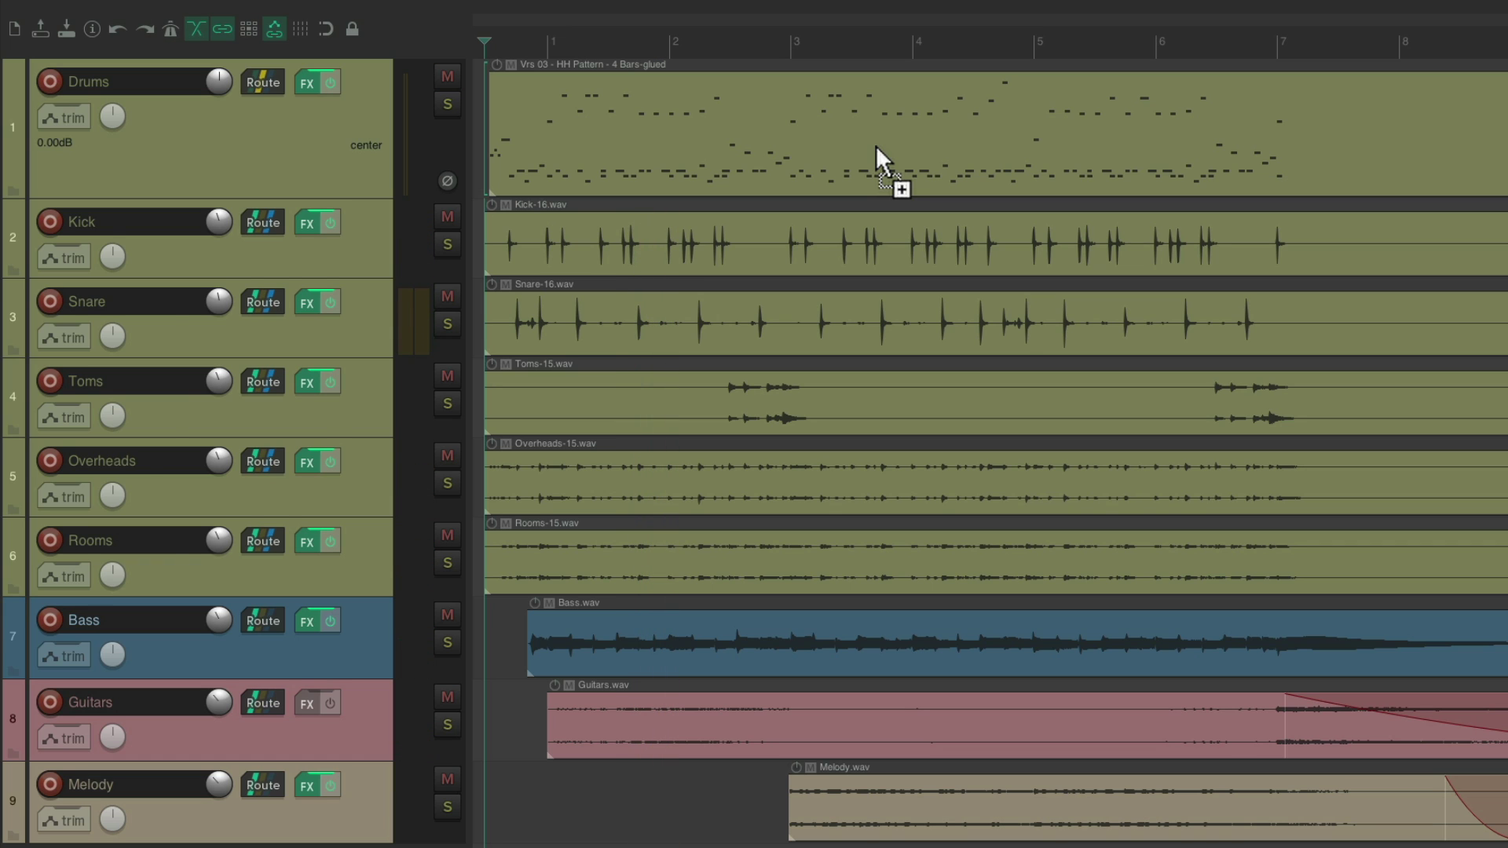
{"action": "key", "text": "ctrl+z"}
{"action": "key", "text": "space"}
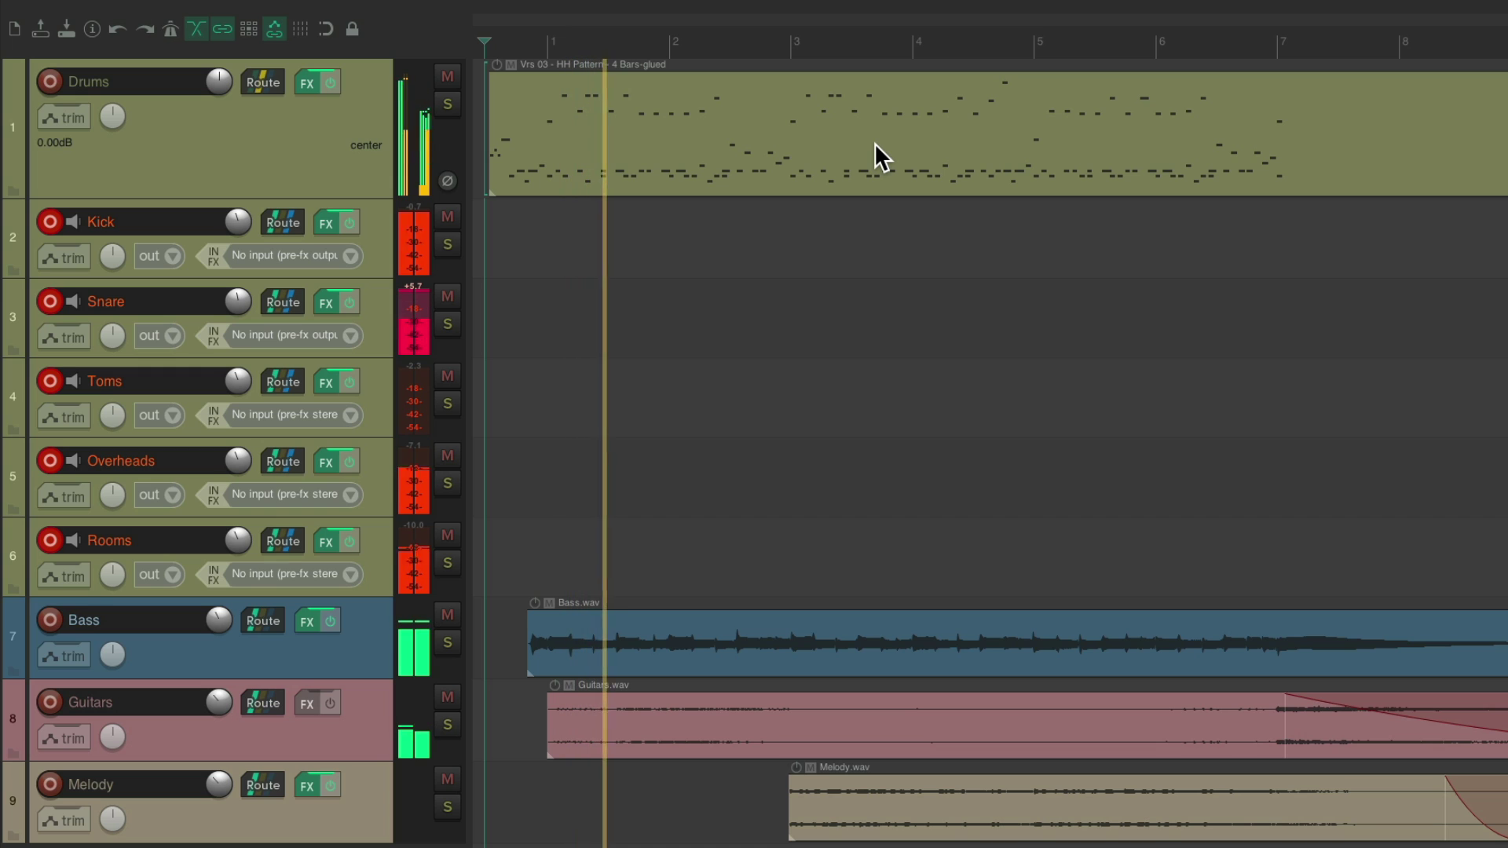
{"action": "key", "text": "space"}
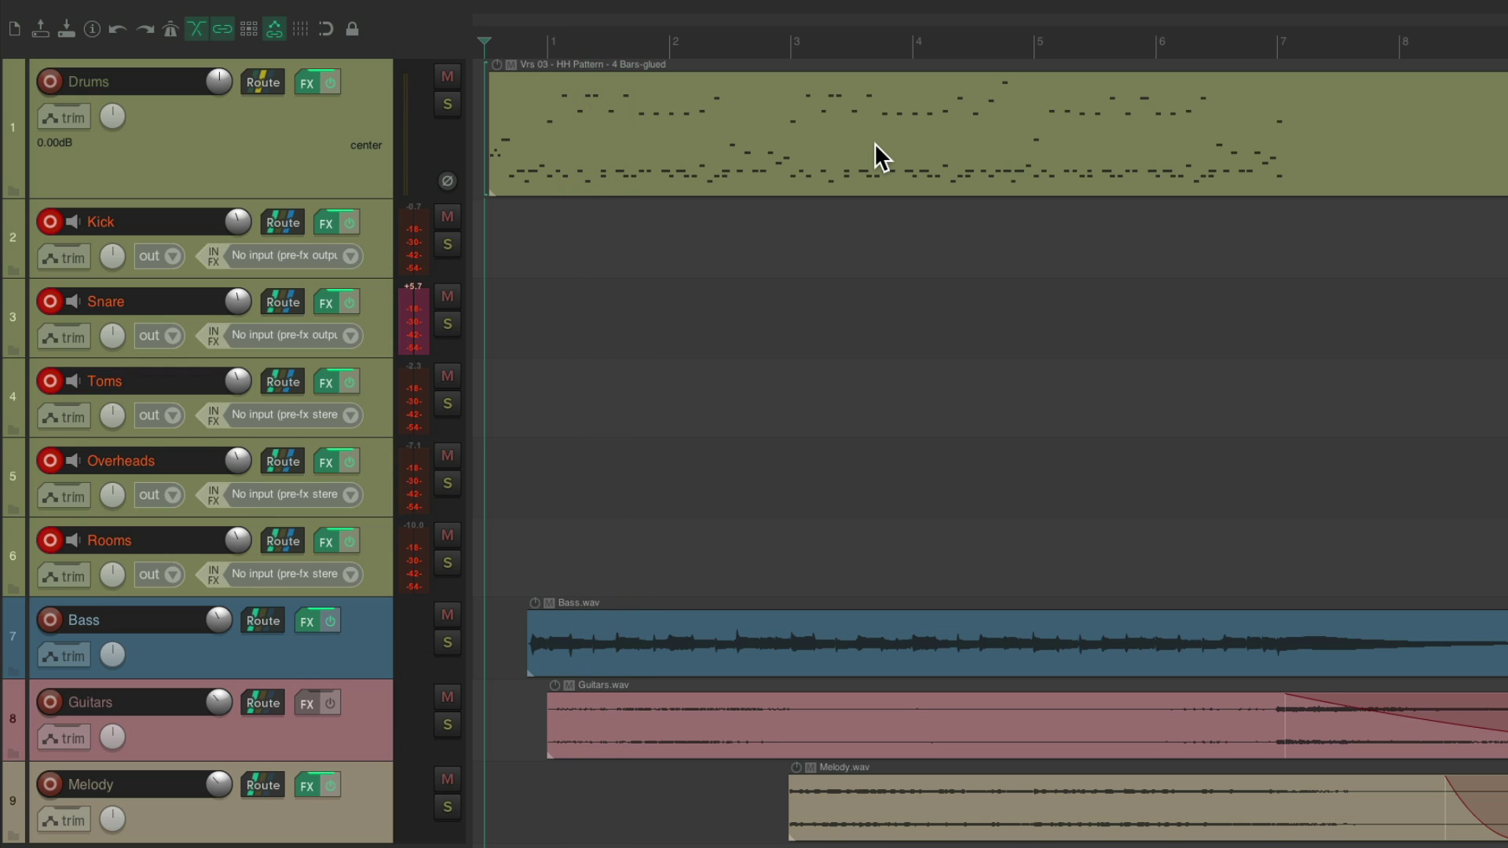
{"action": "key", "text": "ctrl+shift+z"}
{"action": "key", "text": "ctrl+shift+z"}
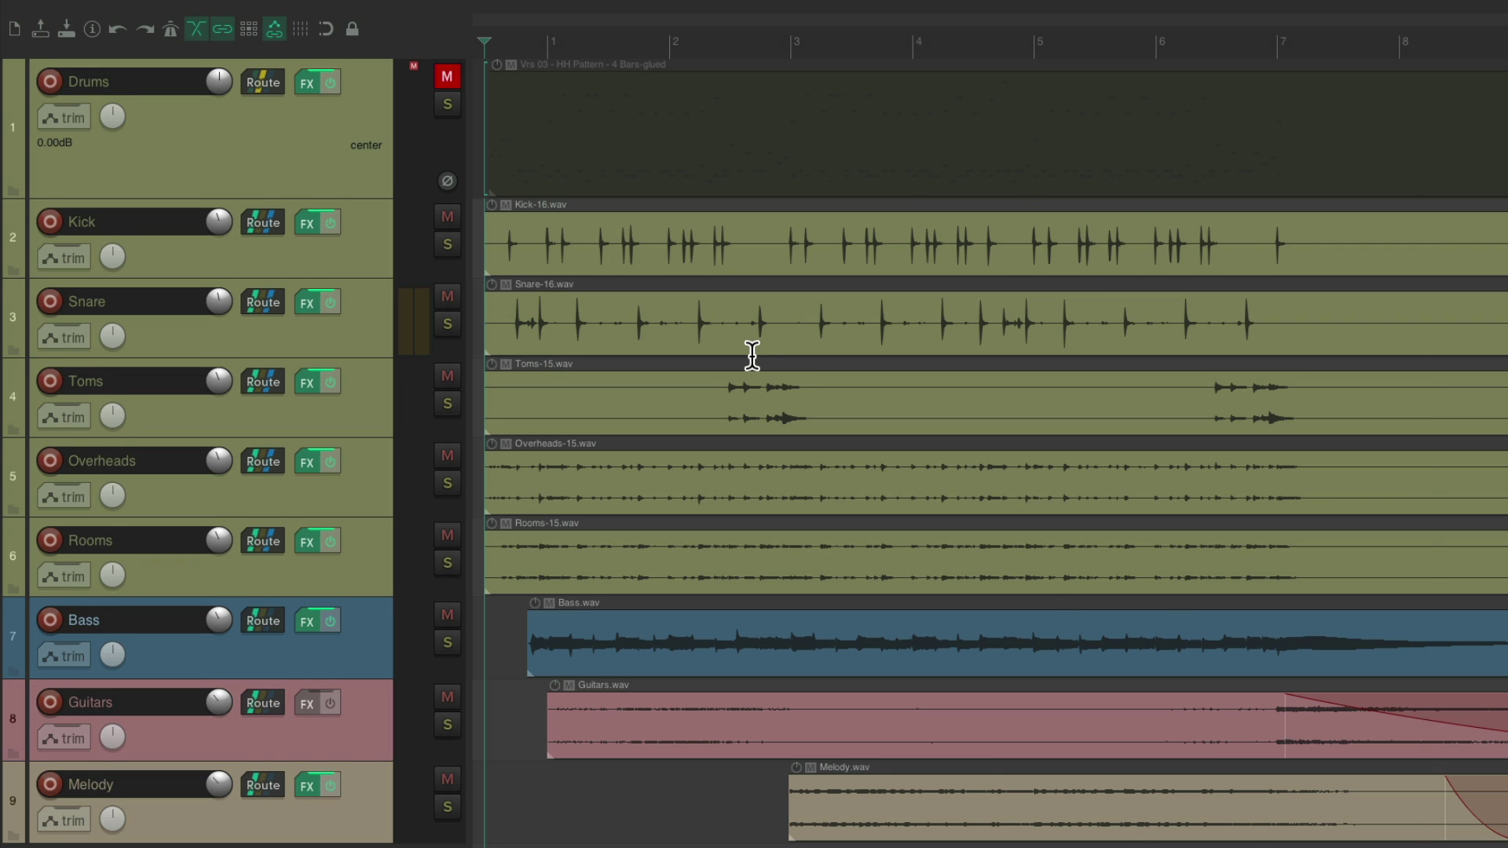
{"action": "key", "text": "ctrl+m"}
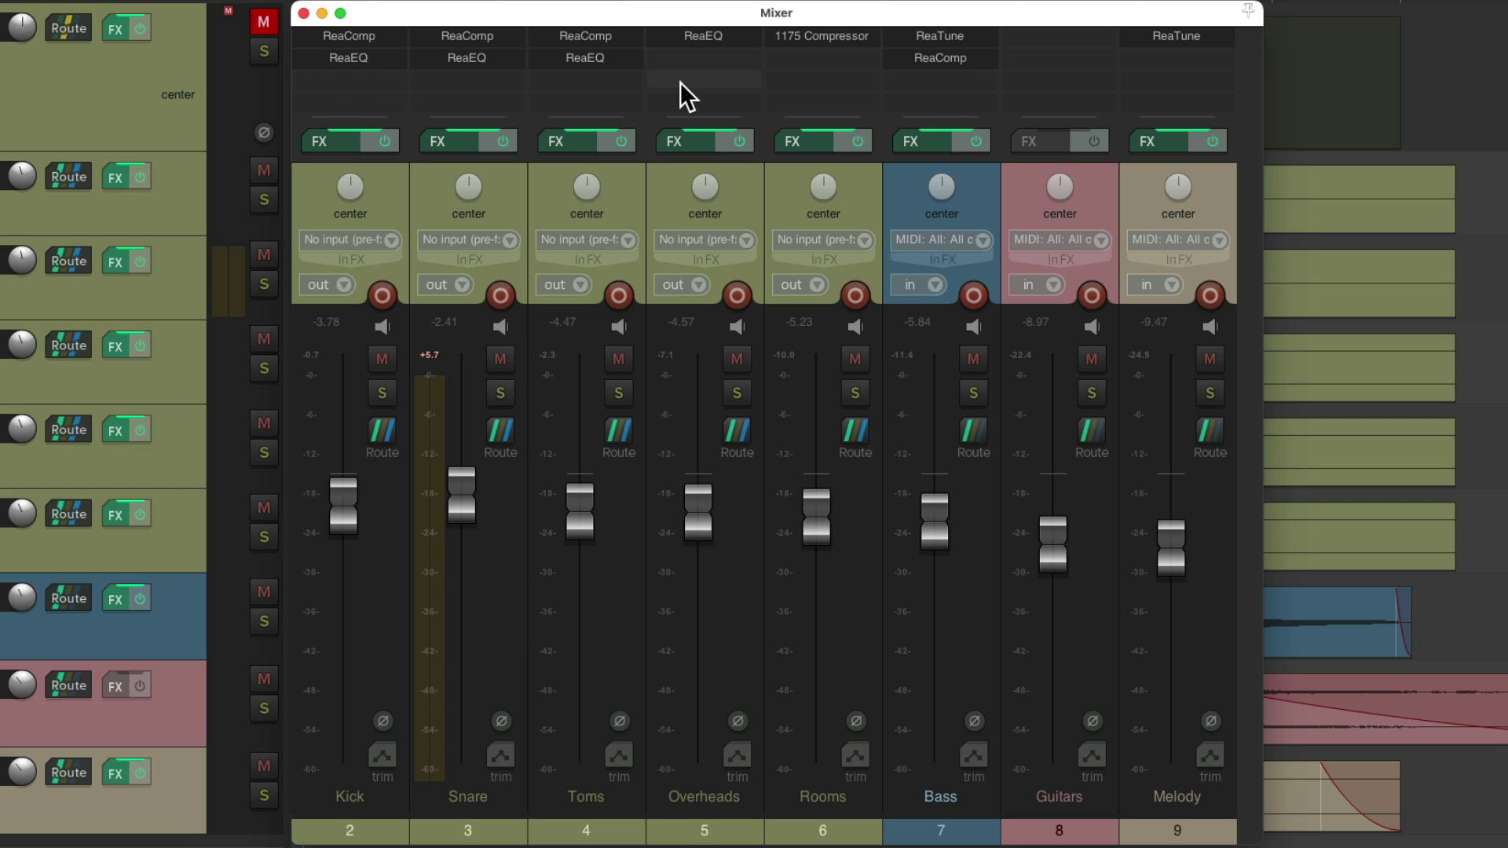
{"action": "key", "text": "ctrl+m"}
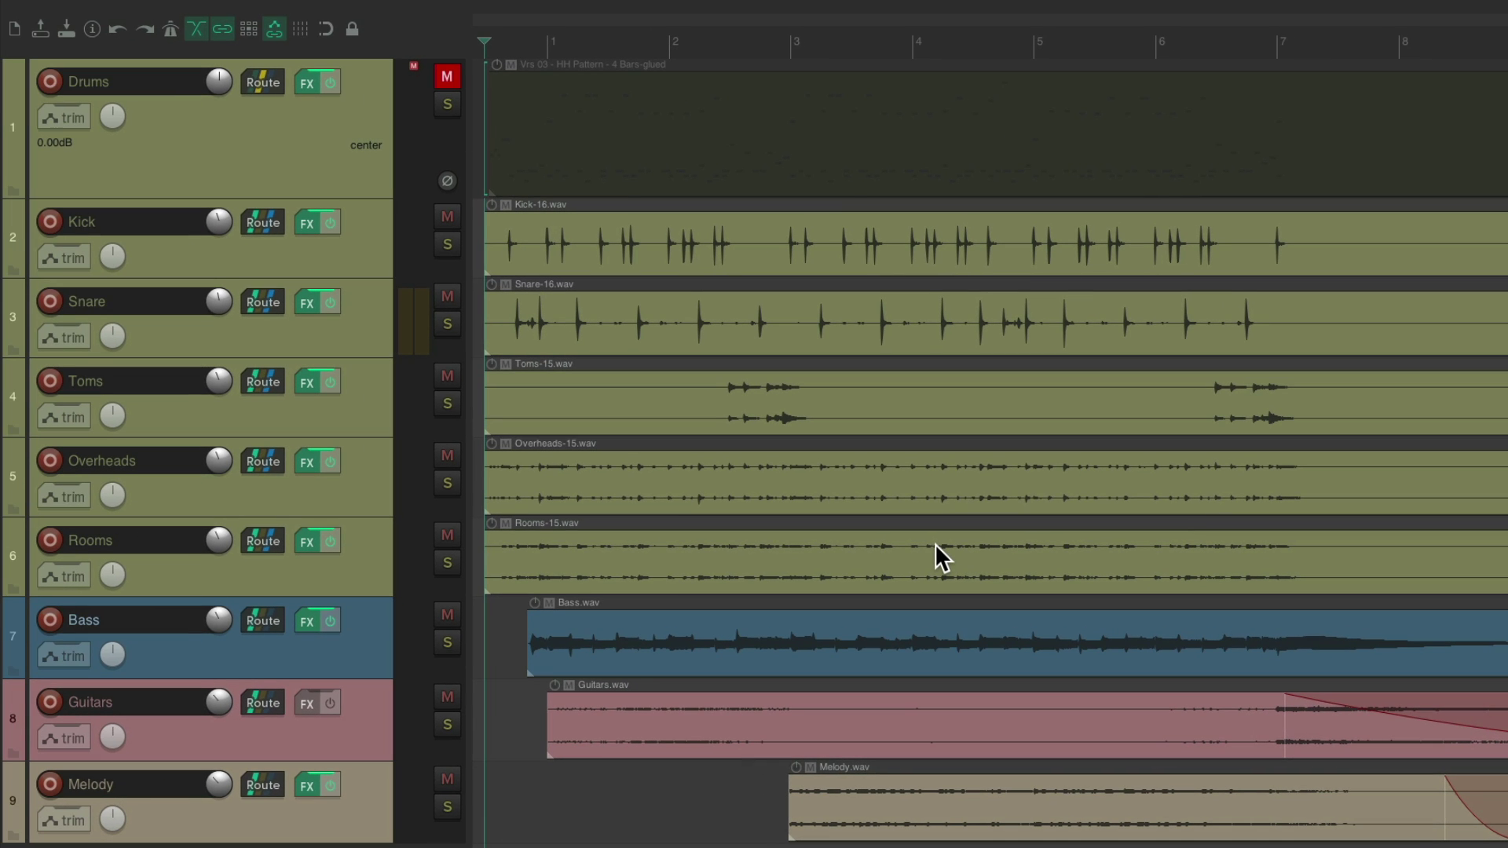